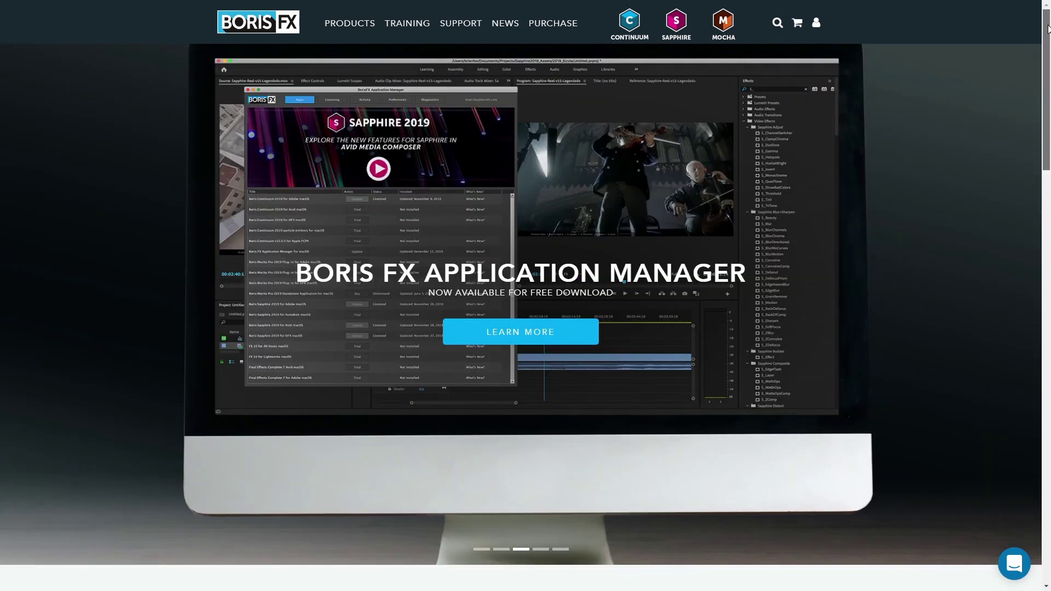
Scroll the Boris FX home page and Mocha Pro 2019 What's New features down toward Downloads.
{"action": "scroll", "coordinate": [1048, 29], "scroll_direction": "down", "scroll_amount": 8}
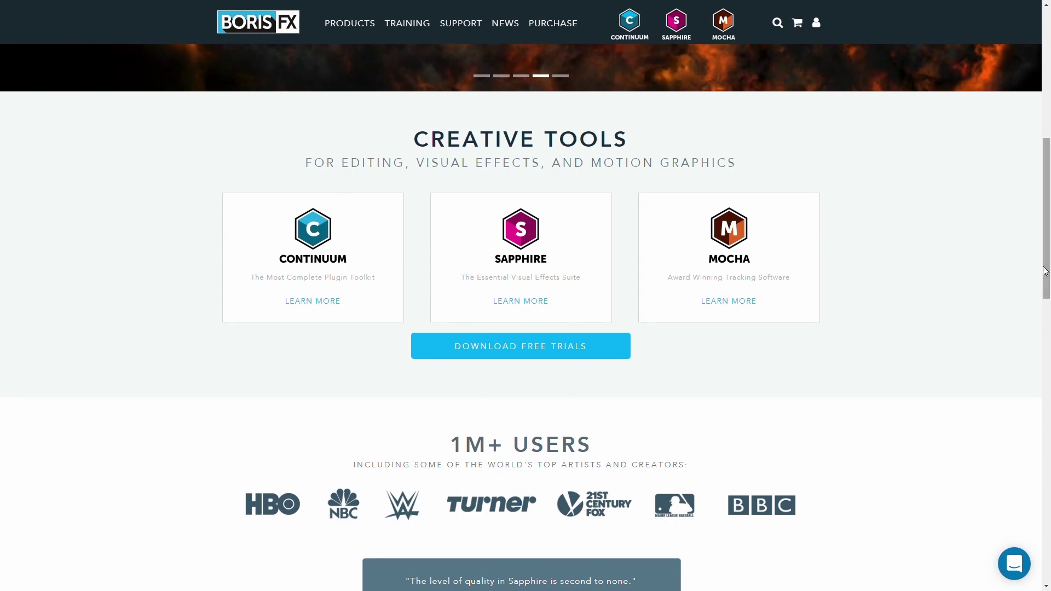
{"action": "scroll", "coordinate": [1044, 274], "scroll_direction": "down", "scroll_amount": 5}
{"action": "scroll", "coordinate": [1044, 273], "scroll_direction": "down", "scroll_amount": 3}
{"action": "scroll", "coordinate": [1045, 274], "scroll_direction": "down", "scroll_amount": 4}
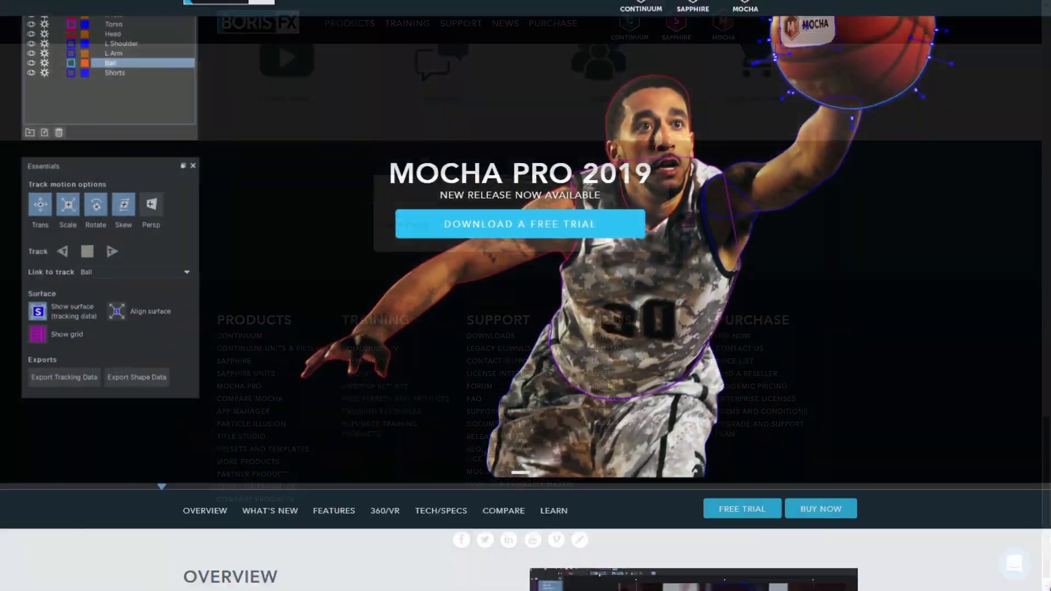
{"action": "scroll", "coordinate": [1047, 61], "scroll_direction": "down", "scroll_amount": 5}
{"action": "scroll", "coordinate": [1048, 61], "scroll_direction": "down", "scroll_amount": 3}
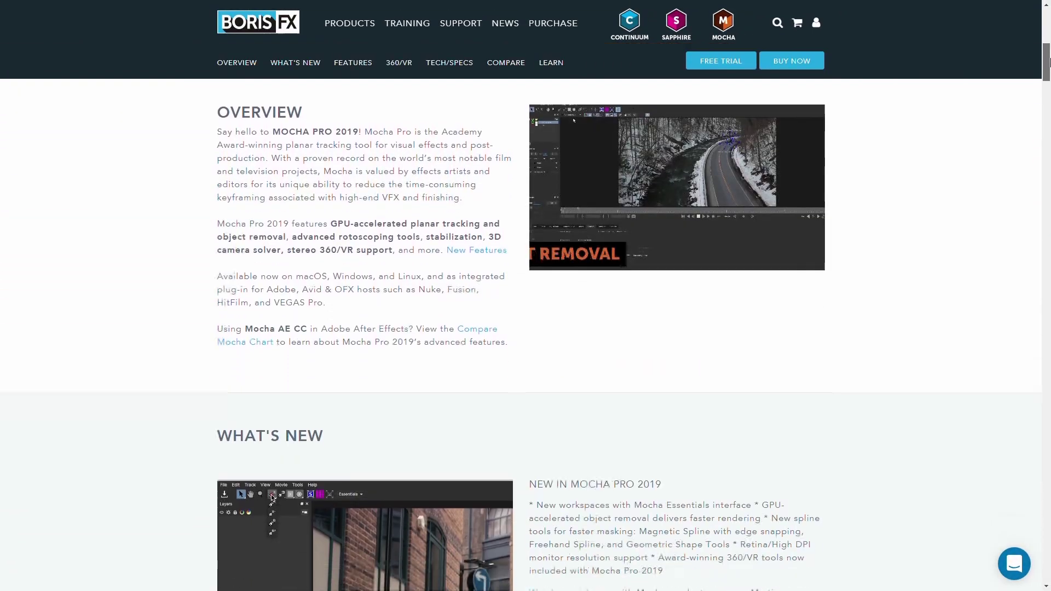
{"action": "left_click_drag", "start_coordinate": [1048, 61], "coordinate": [1050, 97]}
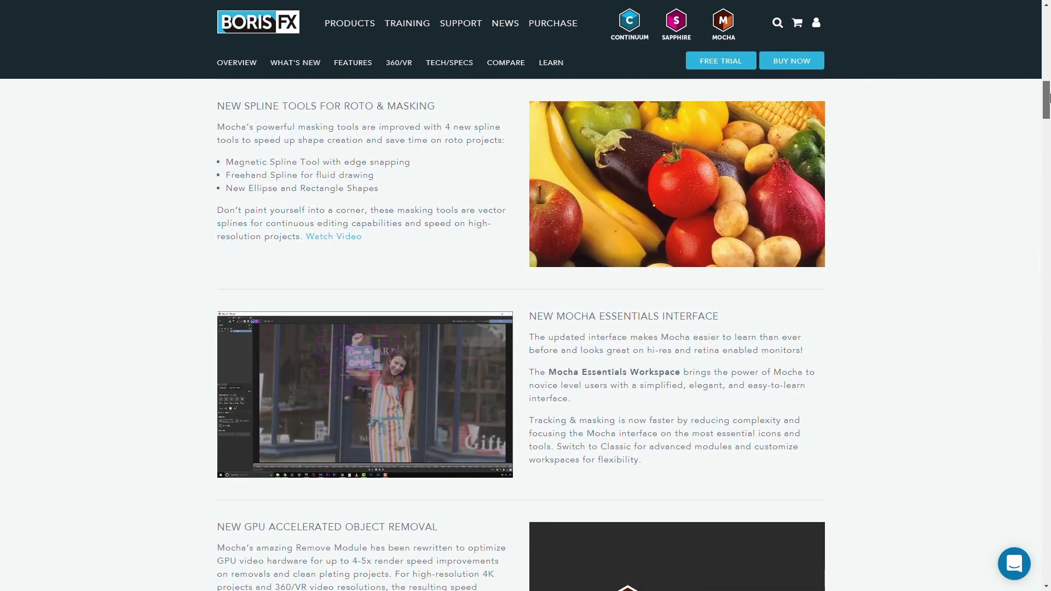
{"action": "left_click_drag", "start_coordinate": [1050, 98], "coordinate": [1050, 172]}
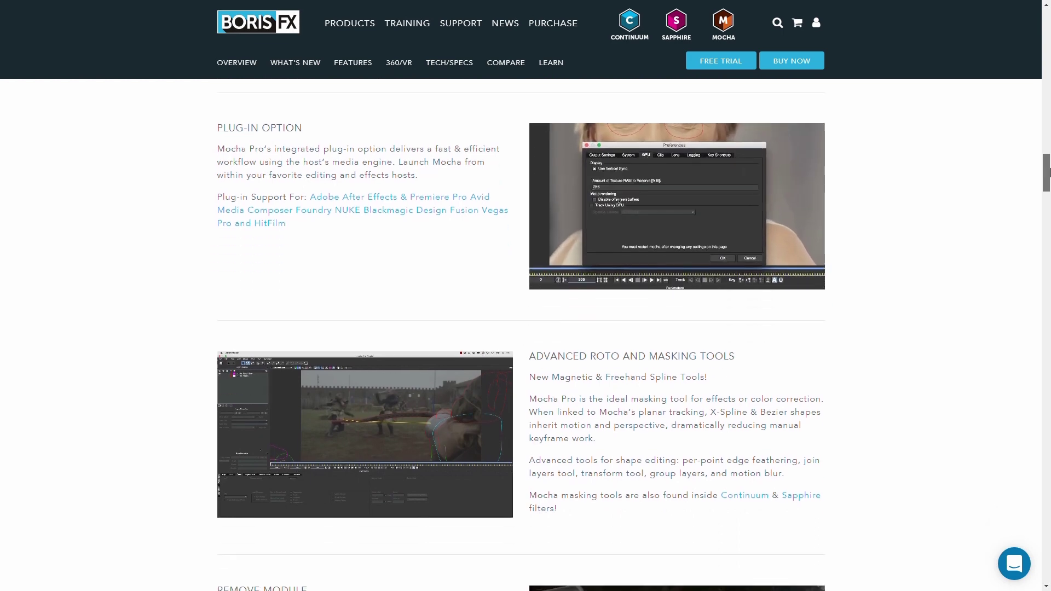
{"action": "mouse_move", "coordinate": [1050, 172]}
{"action": "left_mouse_down"}
{"action": "mouse_move", "coordinate": [1050, 282]}
{"action": "mouse_move", "coordinate": [1007, 312]}
{"action": "left_mouse_up"}
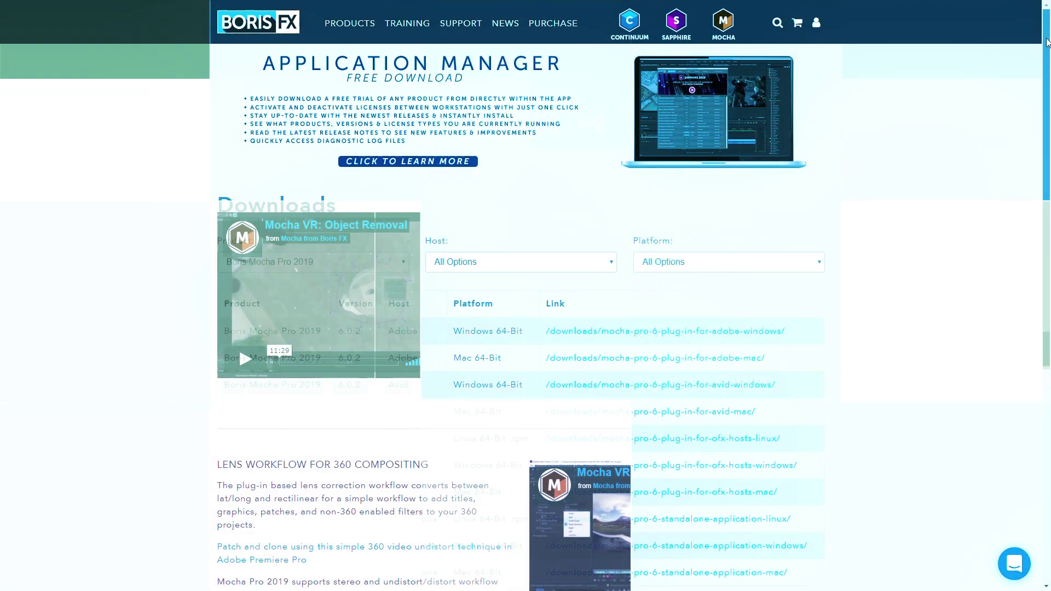
Check the Product, Host and Platform filter options for the Mocha Pro 2019 download links.
{"action": "left_click", "coordinate": [400, 189]}
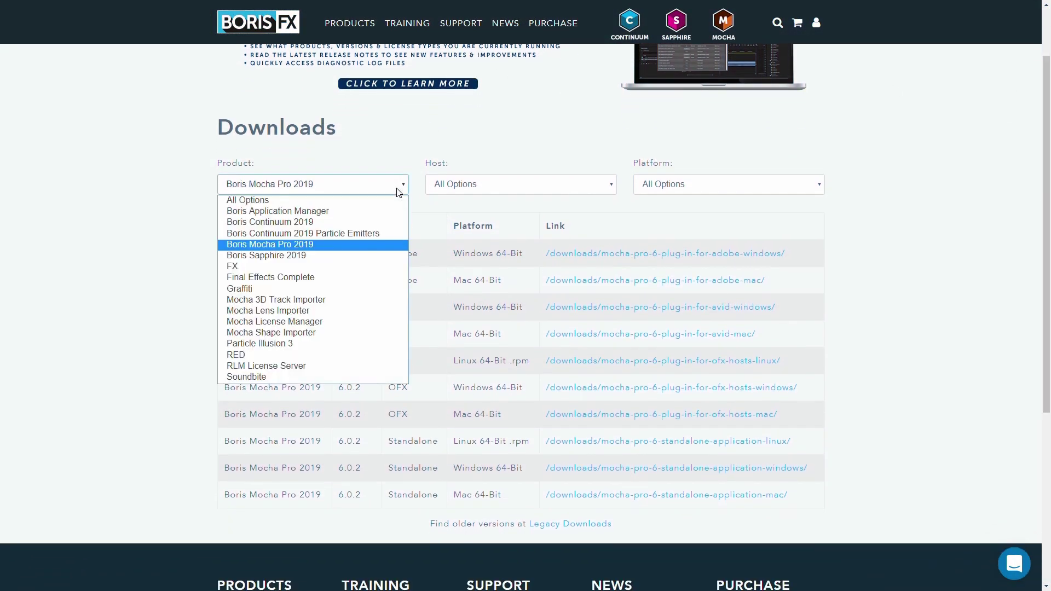
{"action": "left_click", "coordinate": [519, 193]}
{"action": "left_click", "coordinate": [582, 189]}
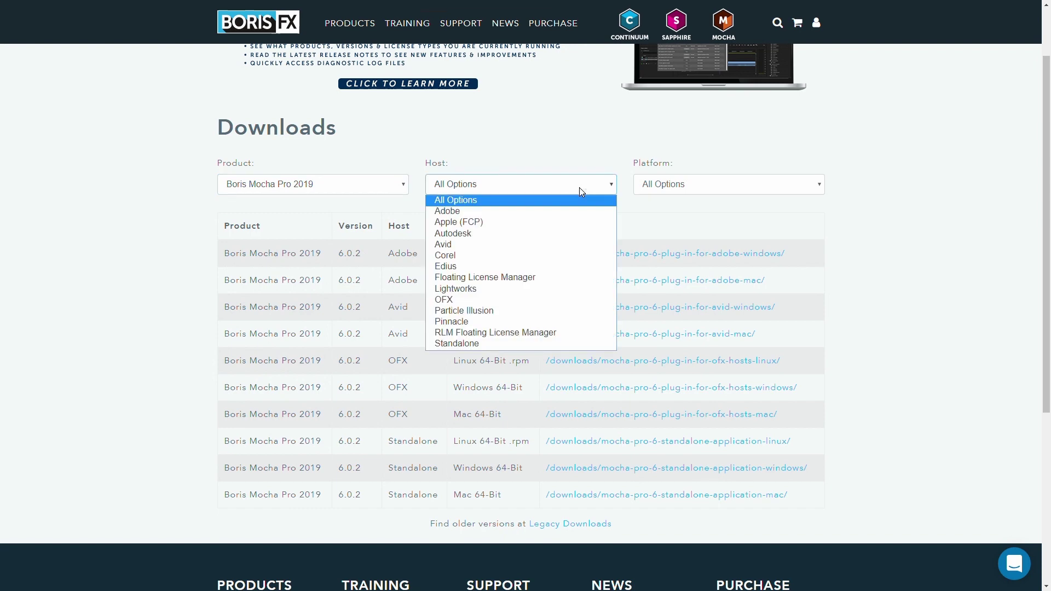
{"action": "left_click", "coordinate": [579, 188]}
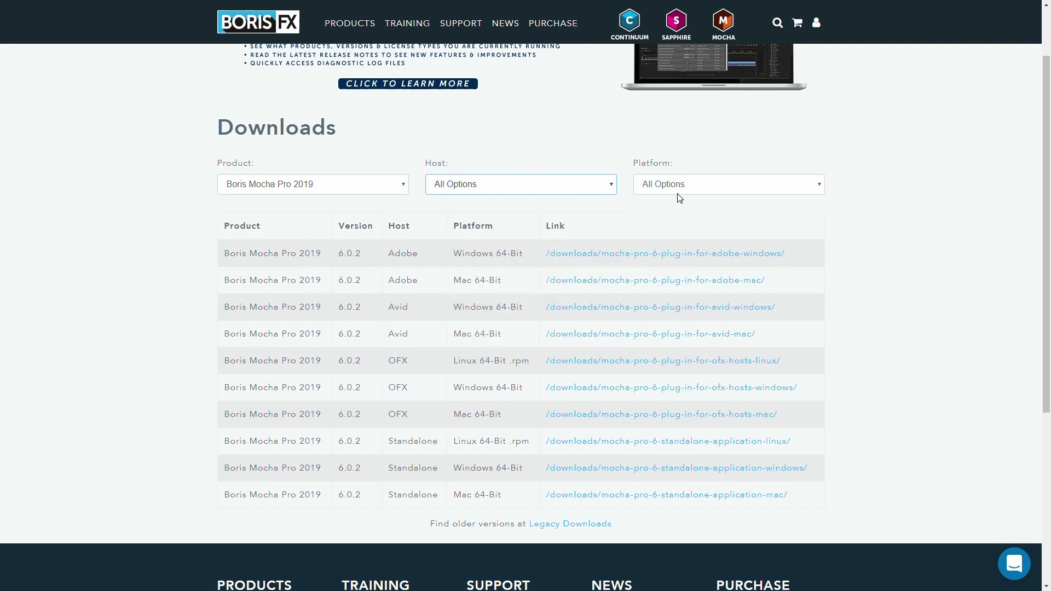
{"action": "left_click", "coordinate": [716, 188]}
{"action": "left_click", "coordinate": [717, 188]}
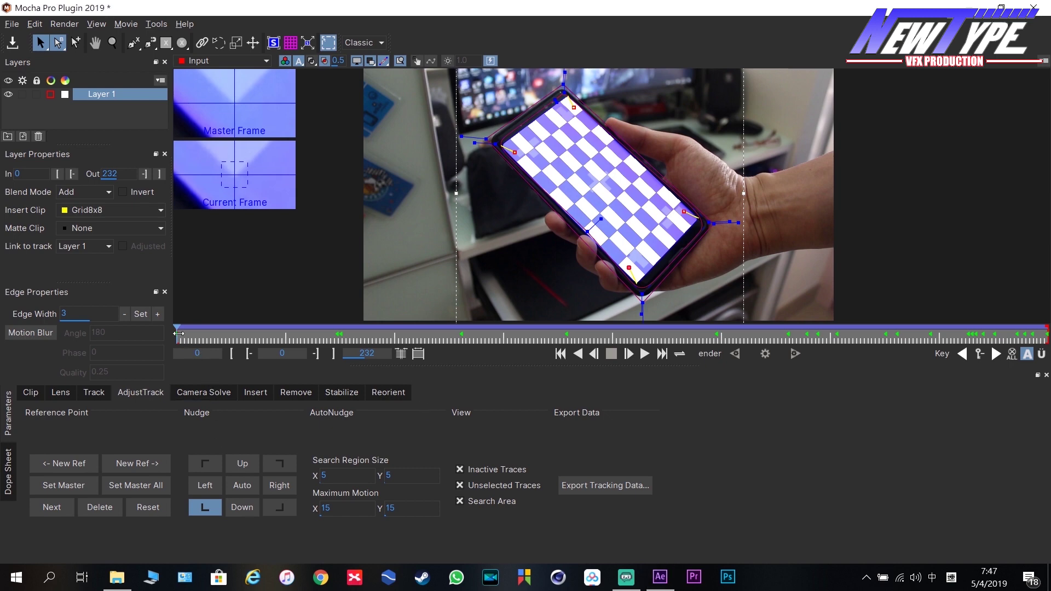
Scrub through the Grid8x8 phone-screen track and turn on the planar grid with G.
{"action": "mouse_move", "coordinate": [177, 332]}
{"action": "left_mouse_down"}
{"action": "mouse_move", "coordinate": [422, 353]}
{"action": "mouse_move", "coordinate": [809, 342]}
{"action": "mouse_move", "coordinate": [831, 362]}
{"action": "mouse_move", "coordinate": [174, 356]}
{"action": "left_mouse_up"}
{"action": "key", "text": "g"}
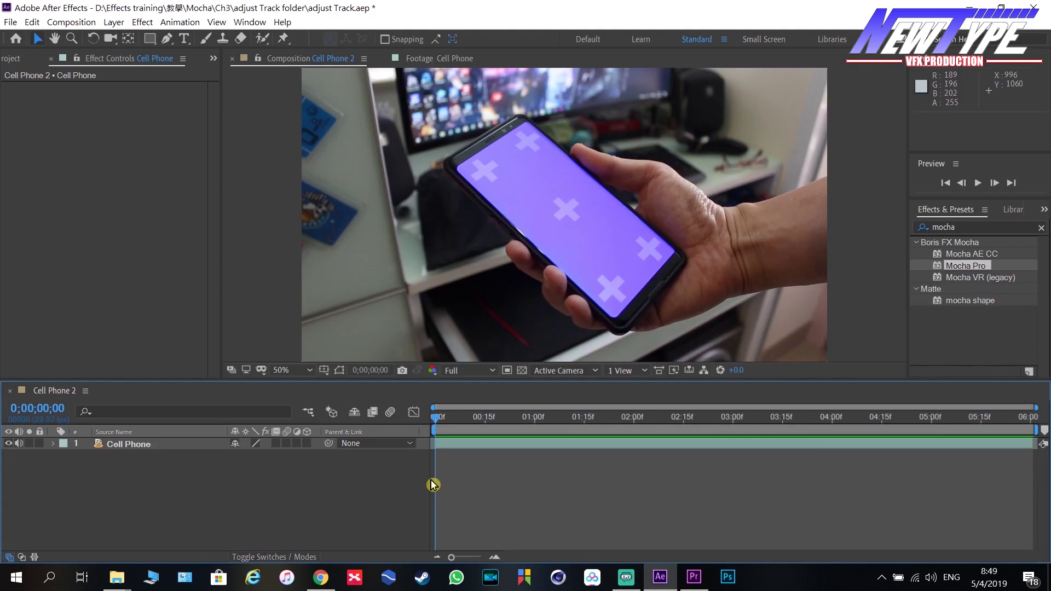
Select the Cell Phone layer and search Effects & Presets for 'mocha pro'.
{"action": "left_click", "coordinate": [163, 448]}
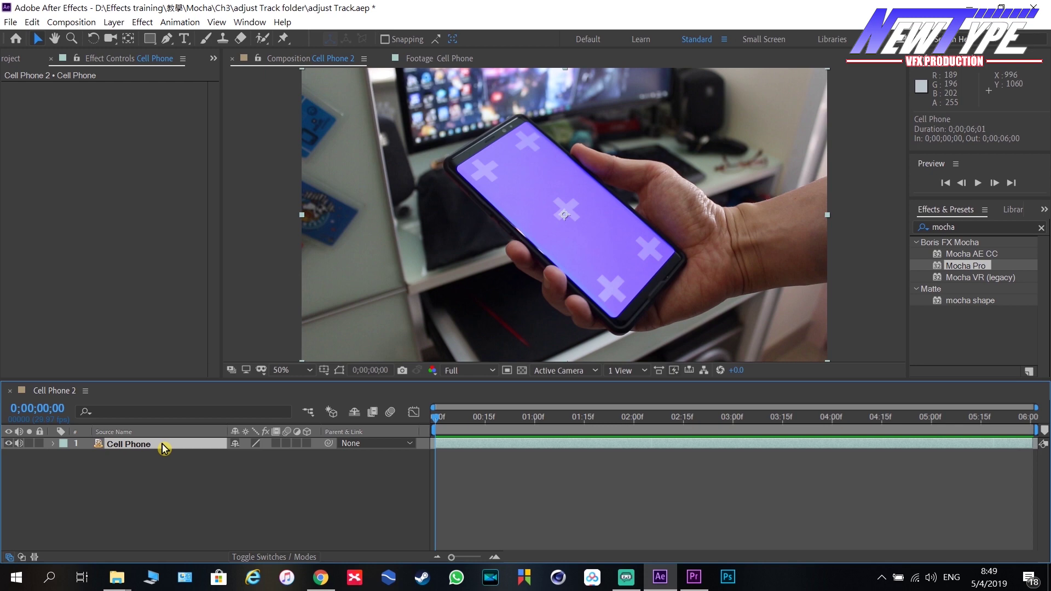
{"action": "left_click", "coordinate": [963, 227]}
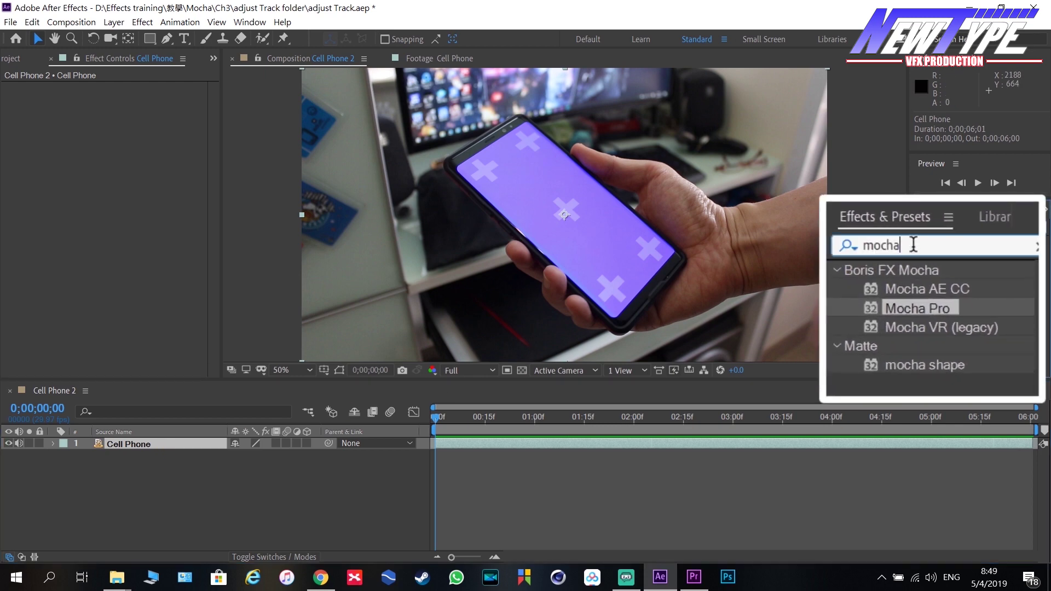
{"action": "double_click", "coordinate": [913, 244]}
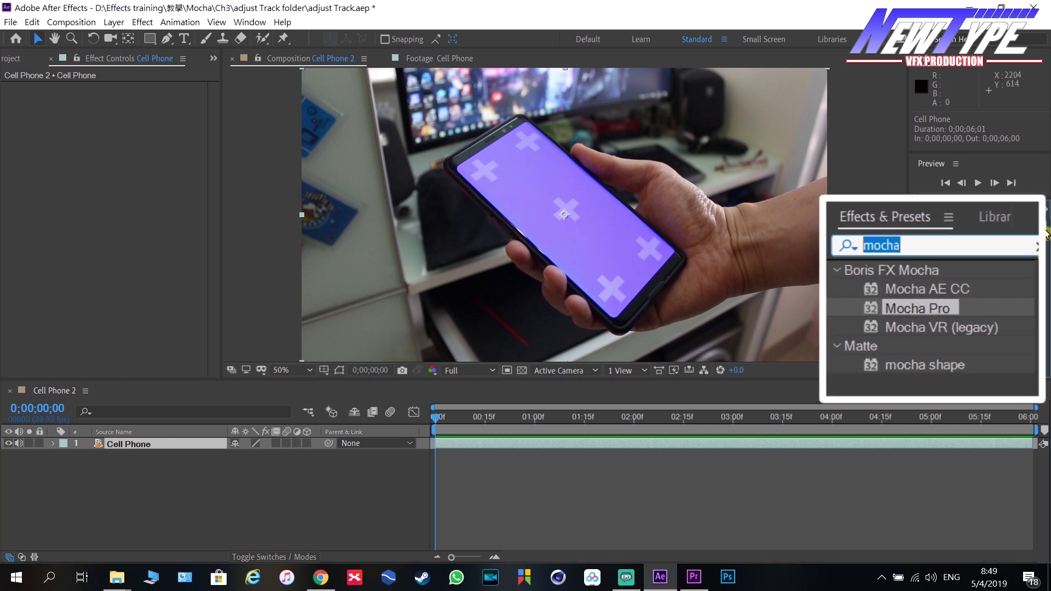
{"action": "key", "text": "BackSpace"}
{"action": "type", "text": "mocha pro"}
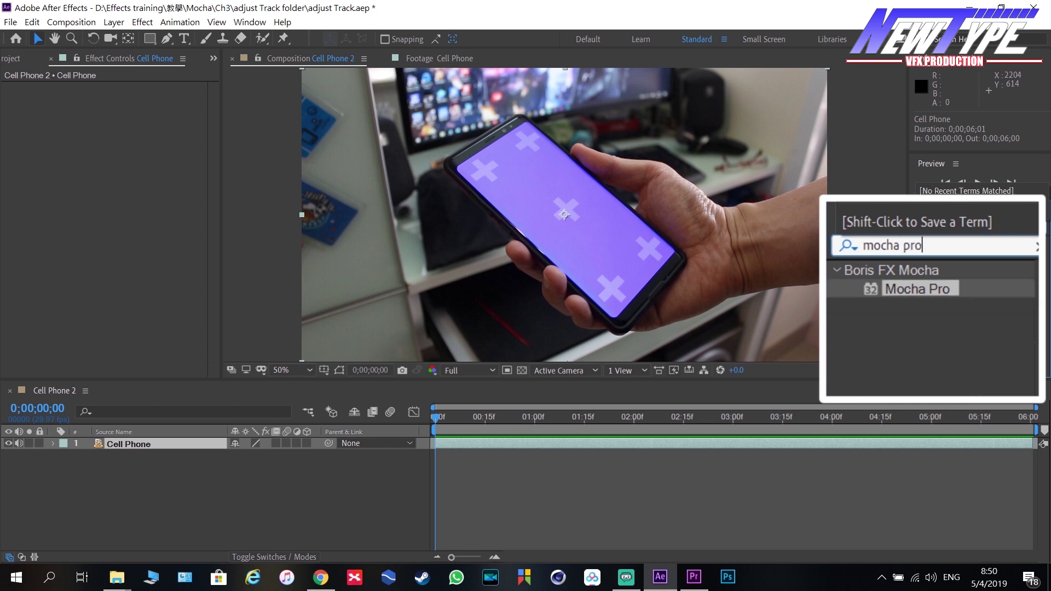
Apply Mocha Pro to the Cell Phone layer and launch its MOCHA interface.
{"action": "left_click_drag", "start_coordinate": [931, 289], "coordinate": [169, 444]}
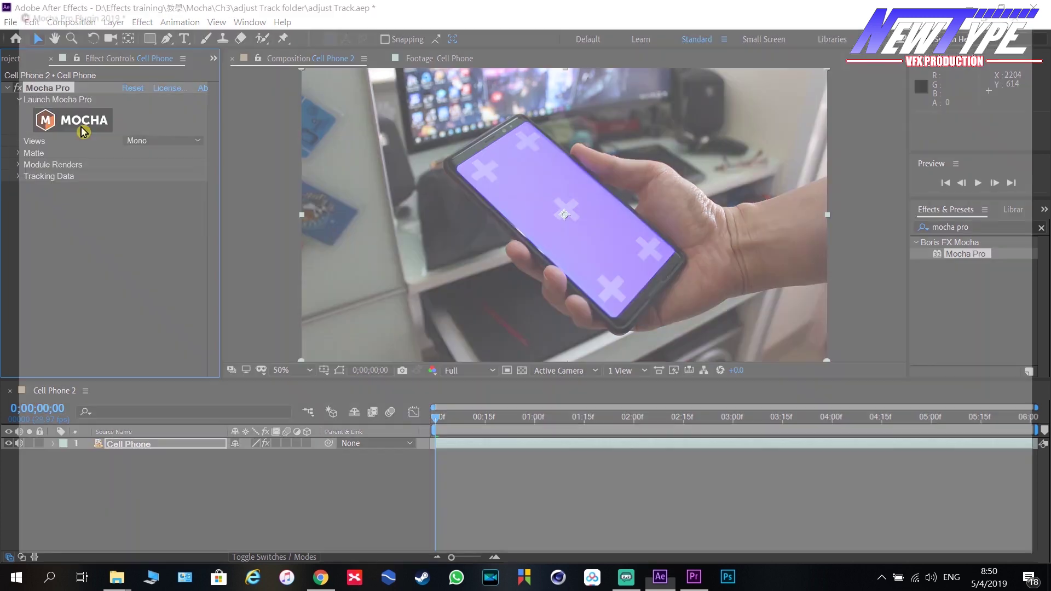
{"action": "left_click", "coordinate": [82, 127]}
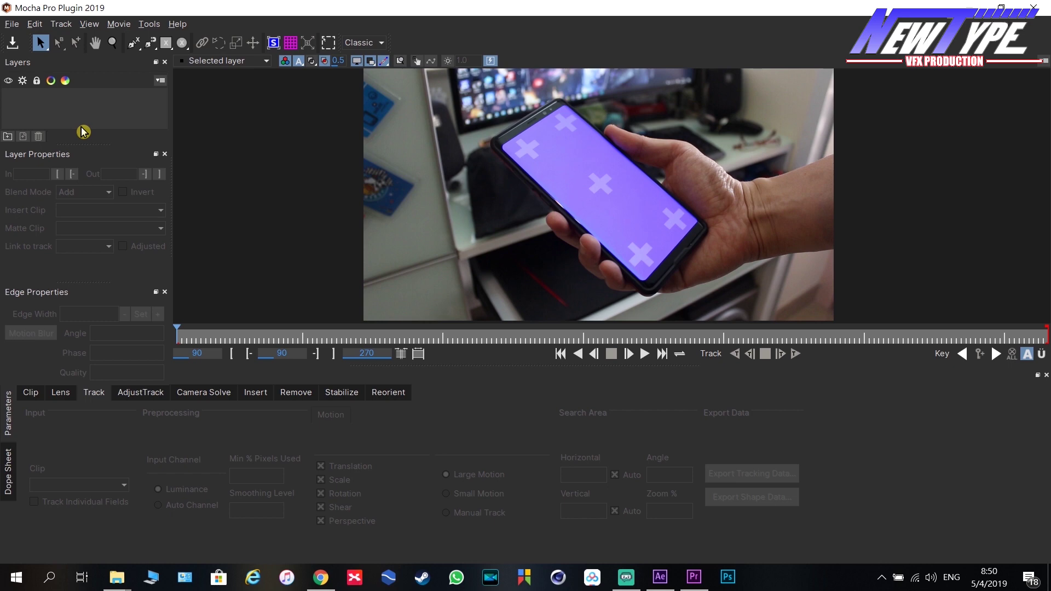
{"action": "mouse_move", "coordinate": [180, 334]}
{"action": "left_mouse_down"}
{"action": "mouse_move", "coordinate": [732, 313]}
{"action": "mouse_move", "coordinate": [674, 334]}
{"action": "mouse_move", "coordinate": [1022, 333]}
{"action": "mouse_move", "coordinate": [500, 409]}
{"action": "mouse_move", "coordinate": [165, 415]}
{"action": "left_mouse_up"}
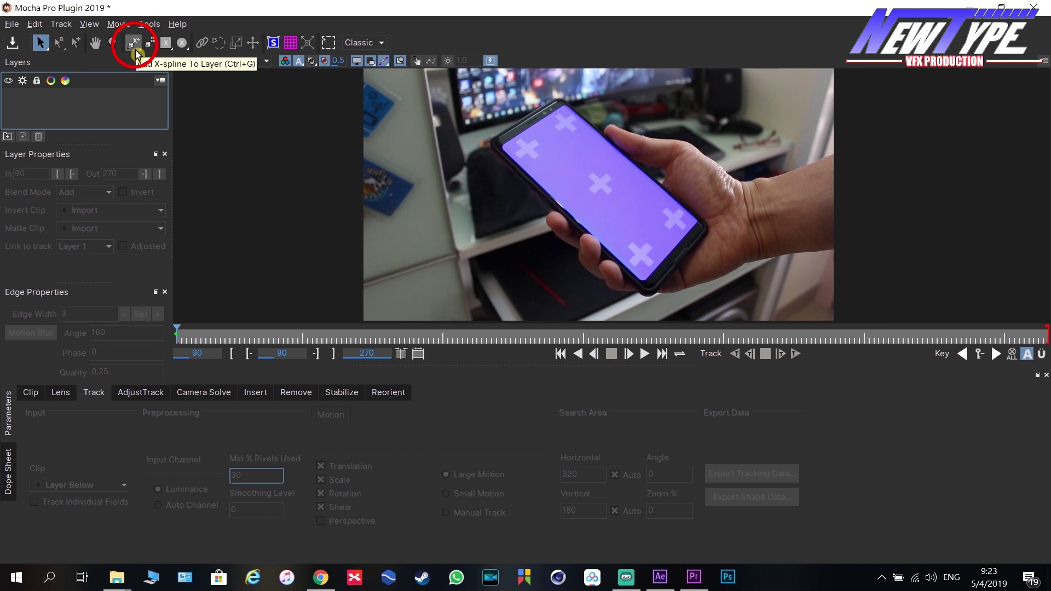
Draw a closed X-spline outline around the phone's corners on a new layer.
{"action": "left_click", "coordinate": [135, 50]}
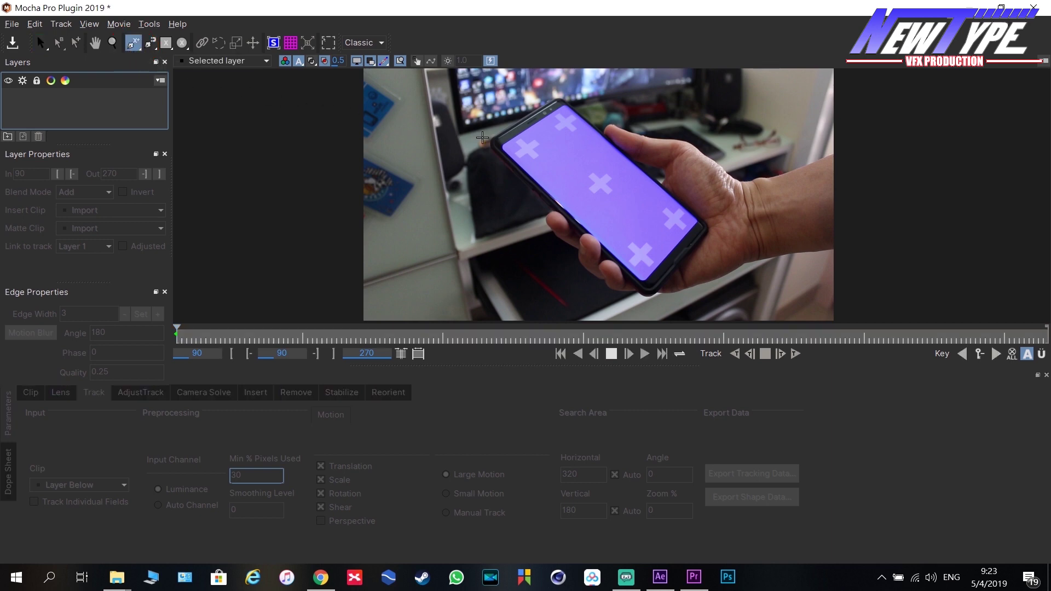
{"action": "left_click", "coordinate": [489, 137]}
{"action": "left_click", "coordinate": [560, 93]}
{"action": "left_click", "coordinate": [504, 149]}
{"action": "left_click", "coordinate": [532, 177]}
{"action": "left_click", "coordinate": [645, 281]}
{"action": "left_click", "coordinate": [706, 212]}
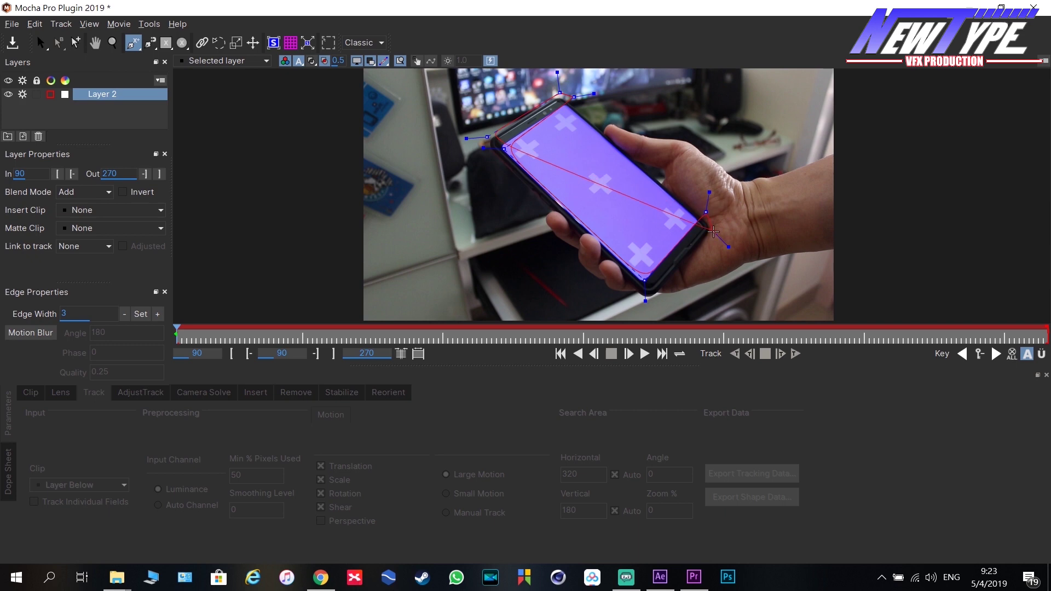
{"action": "right_click", "coordinate": [641, 310]}
Fit the outline's top, top-left and bottom corner points onto the phone edges.
{"action": "left_click_drag", "start_coordinate": [487, 138], "coordinate": [482, 145]}
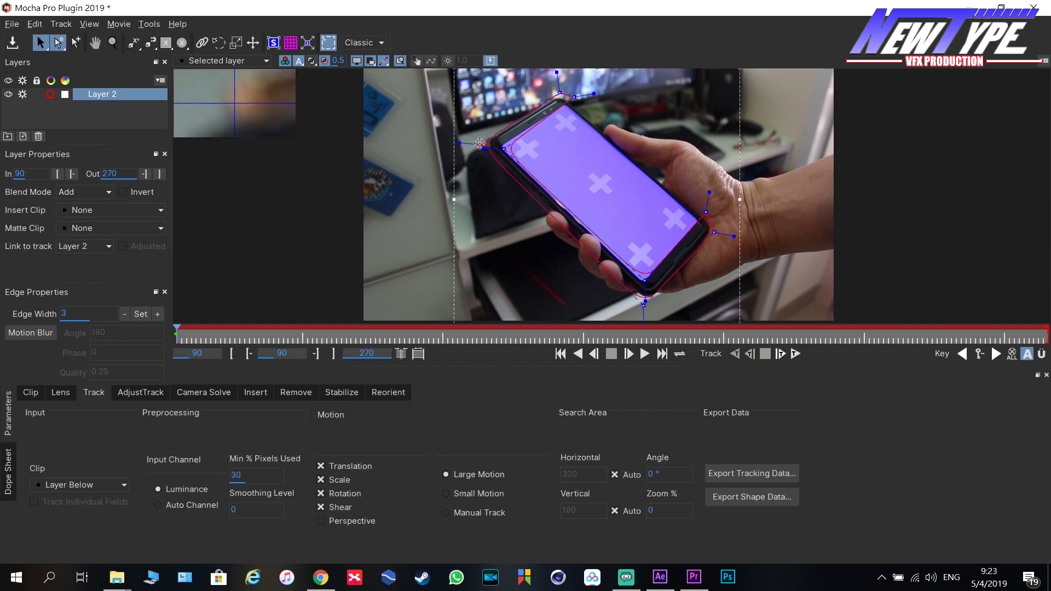
{"action": "left_click_drag", "start_coordinate": [573, 97], "coordinate": [571, 98]}
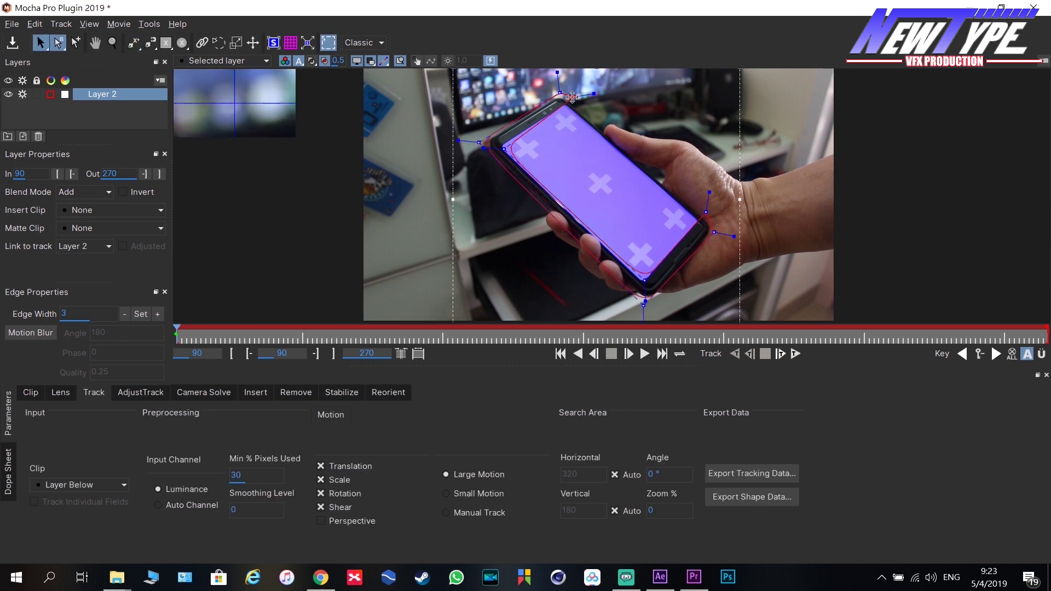
{"action": "left_click_drag", "start_coordinate": [496, 150], "coordinate": [495, 148]}
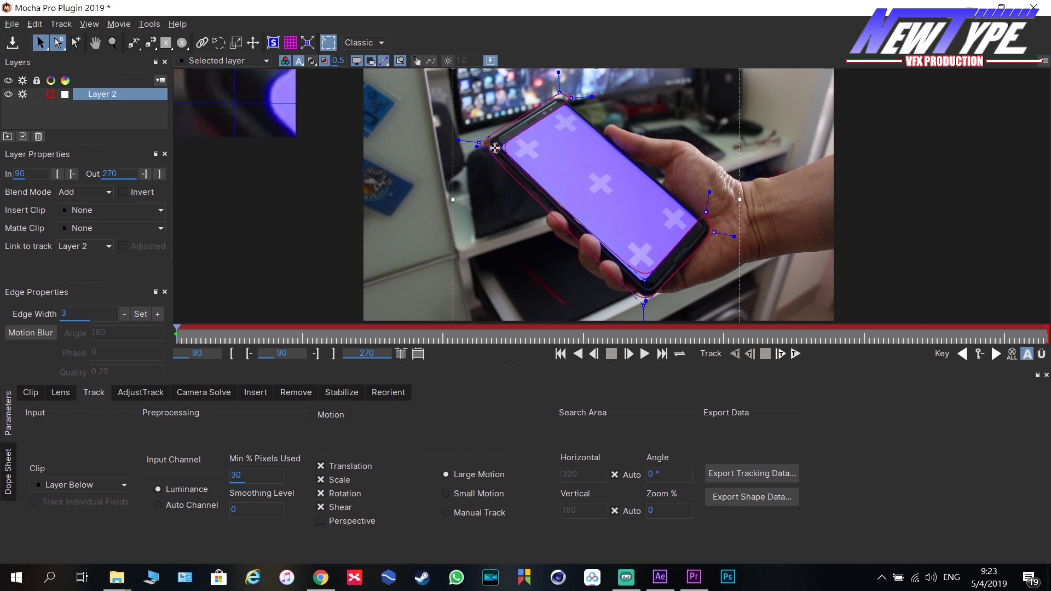
{"action": "left_click_drag", "start_coordinate": [640, 281], "coordinate": [642, 284]}
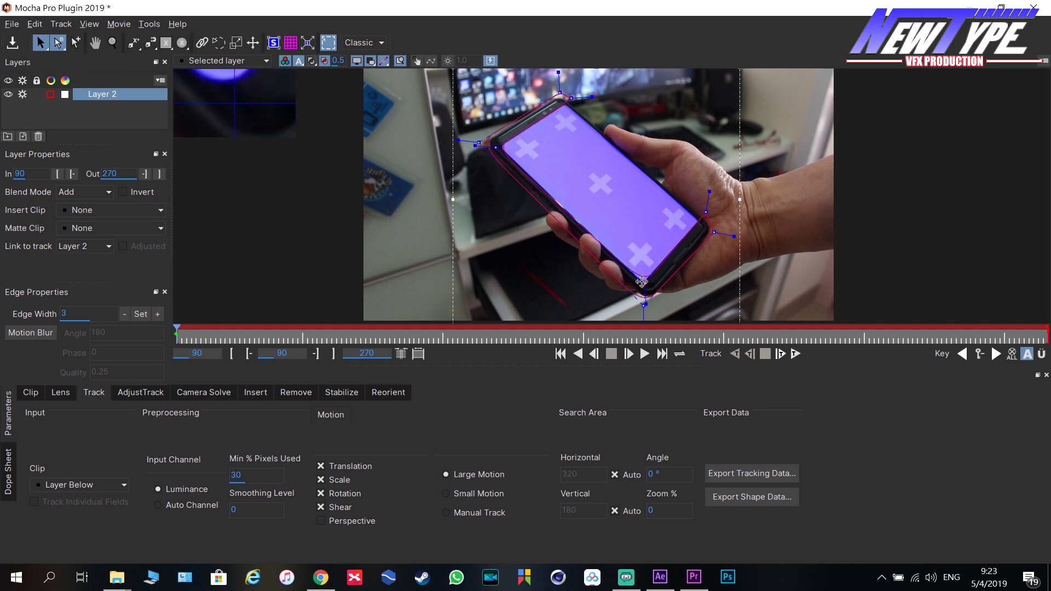
{"action": "left_click", "coordinate": [134, 47]}
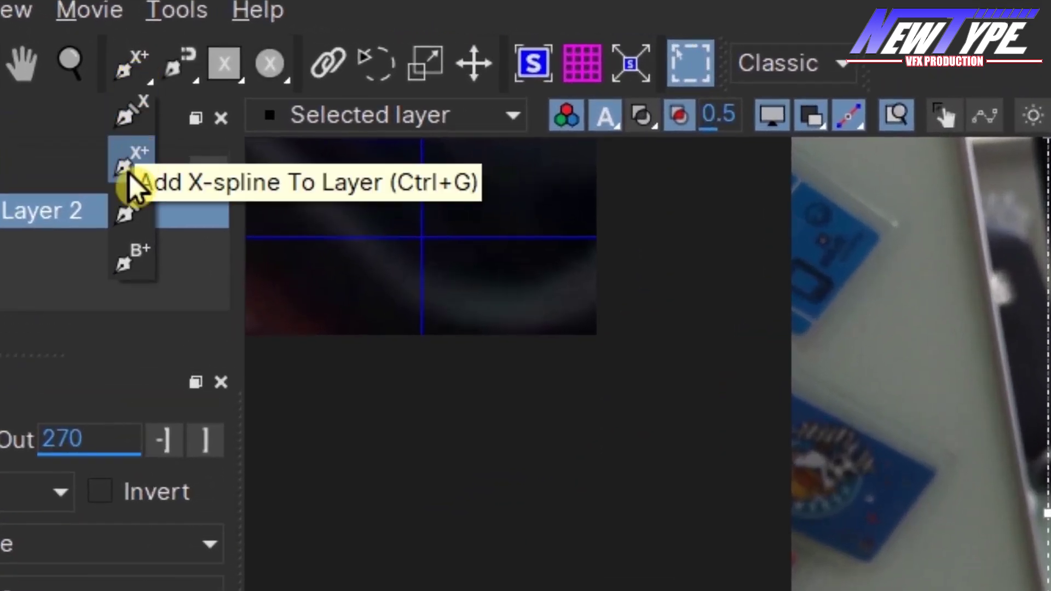
Add X-spline outlines around the upper X marker and a second screen marker to Layer 2.
{"action": "left_click", "coordinate": [132, 178]}
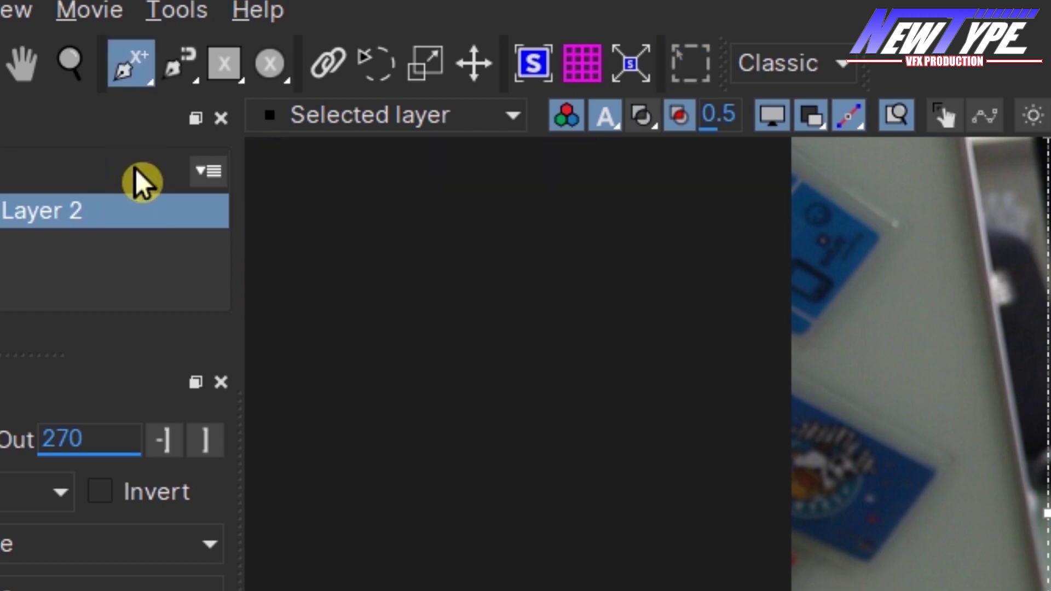
{"action": "left_click", "coordinate": [588, 160]}
{"action": "left_click", "coordinate": [624, 179]}
{"action": "left_click", "coordinate": [593, 202]}
{"action": "left_click", "coordinate": [575, 182]}
{"action": "right_click", "coordinate": [575, 182]}
{"action": "left_click", "coordinate": [548, 151]}
{"action": "left_click", "coordinate": [538, 164]}
{"action": "right_click", "coordinate": [506, 149]}
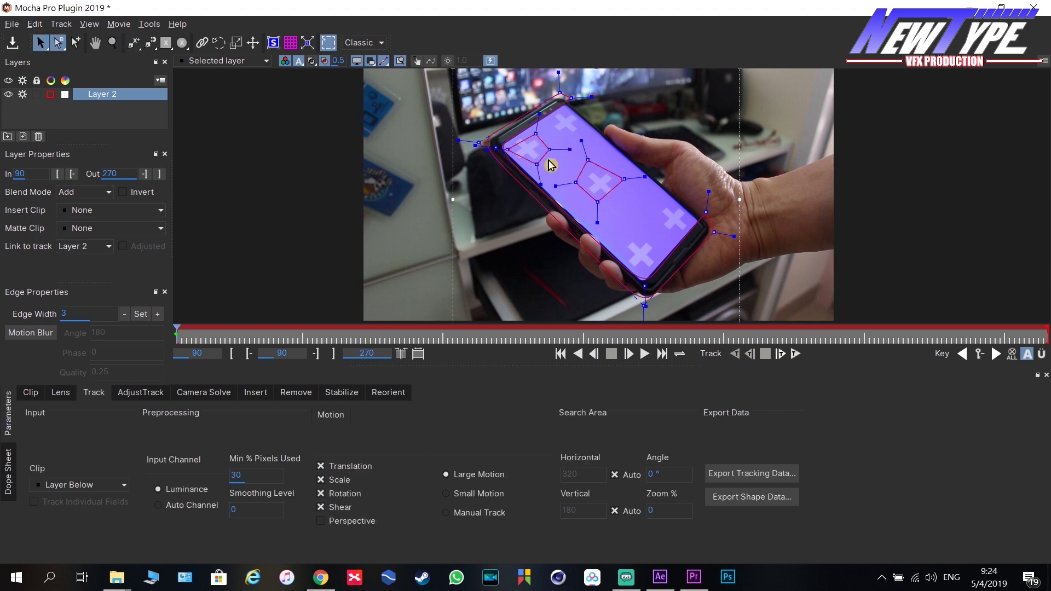
{"action": "left_click", "coordinate": [535, 131]}
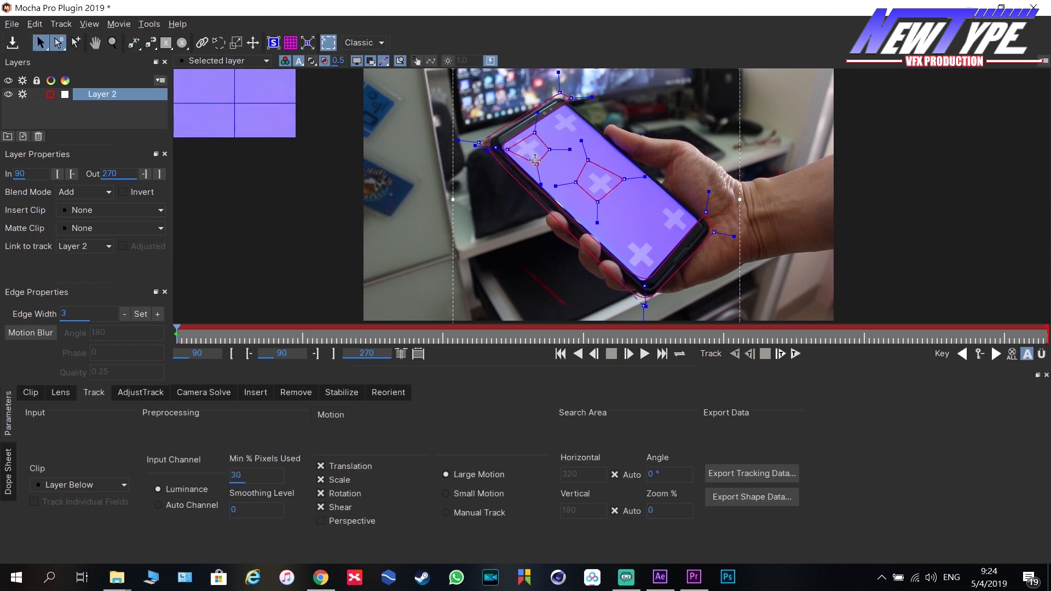
{"action": "left_click_drag", "start_coordinate": [534, 163], "coordinate": [512, 149]}
Outline the lower X marker, then set Min % Pixels Used to 50.05 and enable Perspective.
{"action": "left_click", "coordinate": [133, 42]}
{"action": "left_click", "coordinate": [621, 242]}
{"action": "left_click", "coordinate": [654, 235]}
{"action": "left_click", "coordinate": [655, 262]}
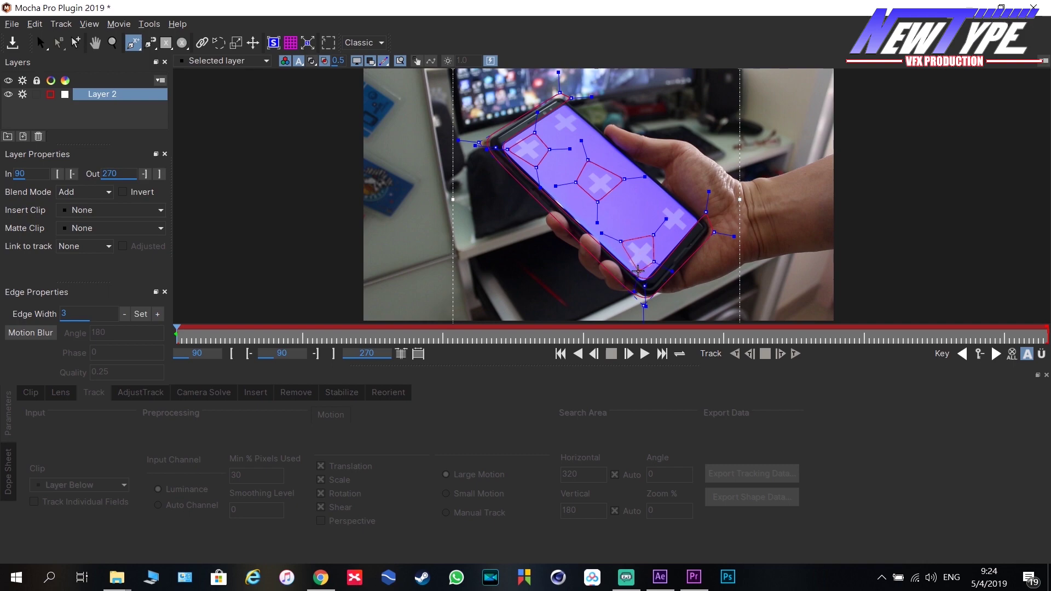
{"action": "right_click", "coordinate": [625, 257]}
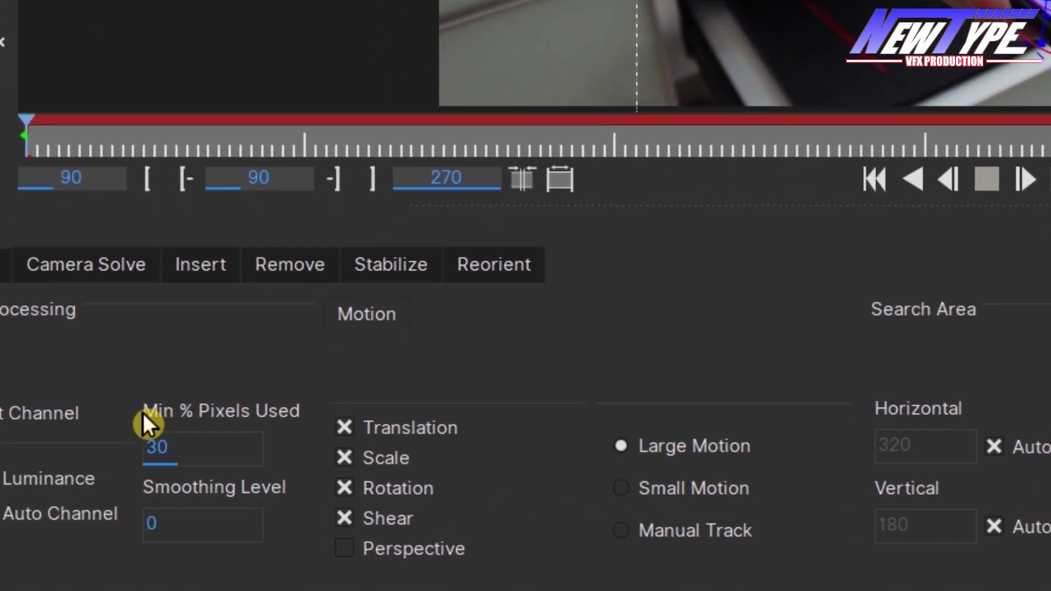
{"action": "mouse_move", "coordinate": [153, 448]}
{"action": "left_mouse_down"}
{"action": "mouse_move", "coordinate": [158, 459]}
{"action": "mouse_move", "coordinate": [150, 415]}
{"action": "left_mouse_up"}
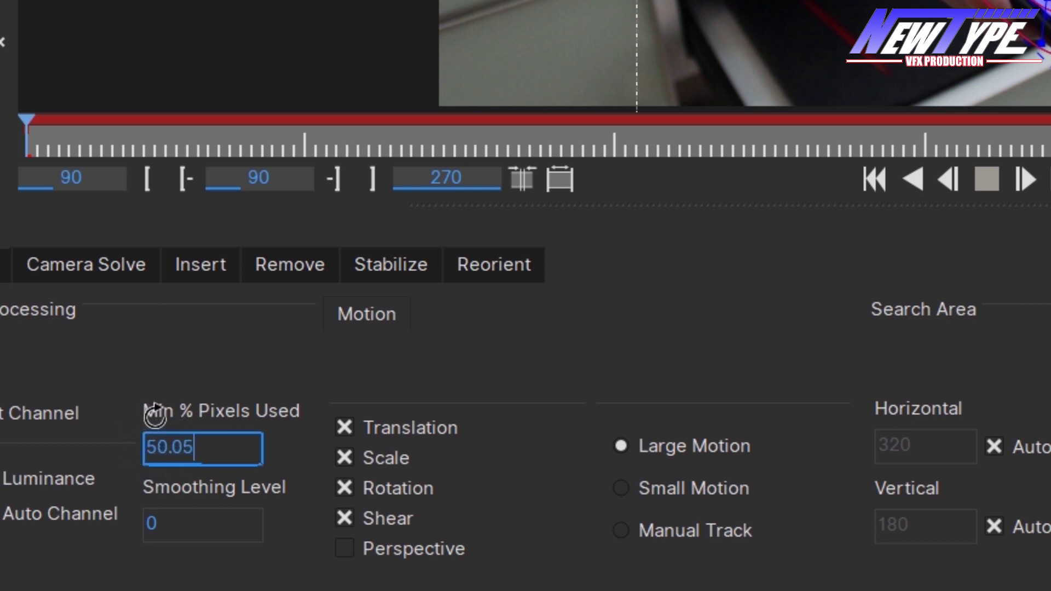
{"action": "left_click", "coordinate": [345, 549]}
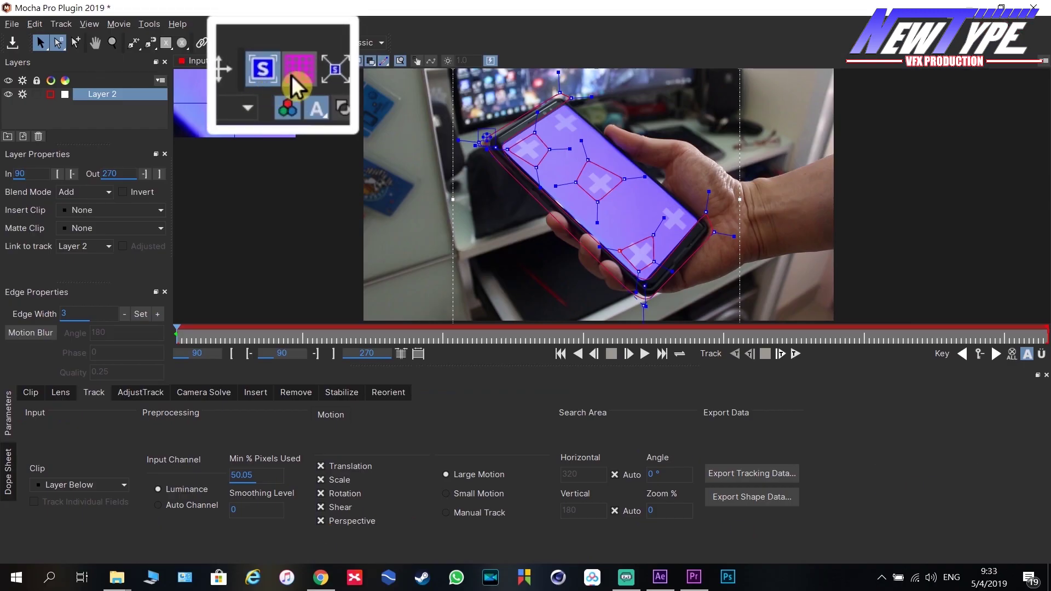
Zoom in and drag the planar surface corner onto the phone's top corner.
{"action": "key", "text": "z"}
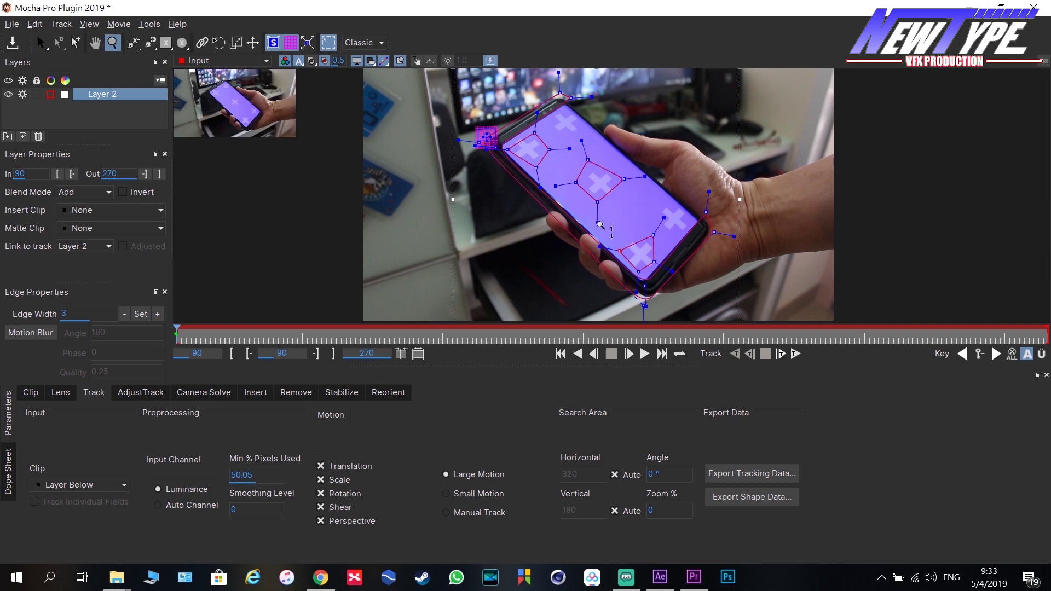
{"action": "left_click_drag", "start_coordinate": [541, 261], "coordinate": [544, 127]}
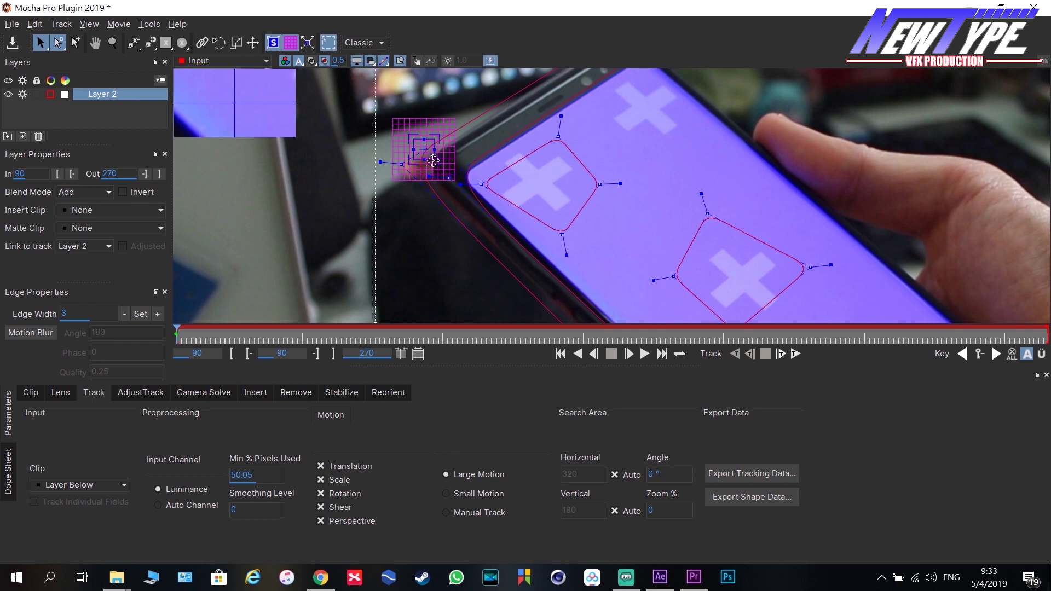
{"action": "mouse_move", "coordinate": [433, 160]}
{"action": "left_mouse_down"}
{"action": "mouse_move", "coordinate": [458, 147]}
{"action": "mouse_move", "coordinate": [702, 257]}
{"action": "left_mouse_up"}
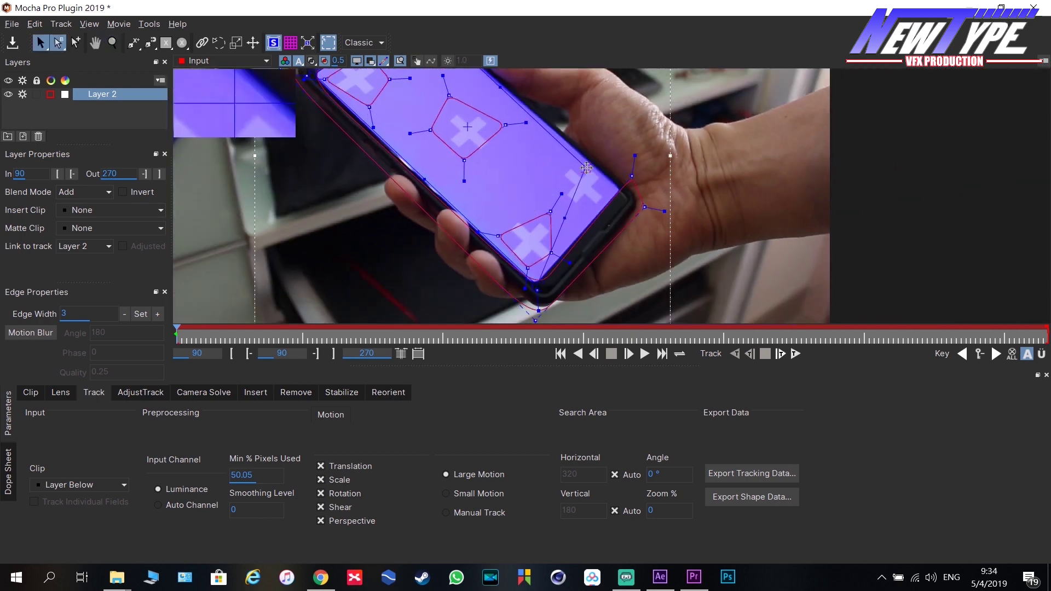
{"action": "left_click", "coordinate": [382, 65]}
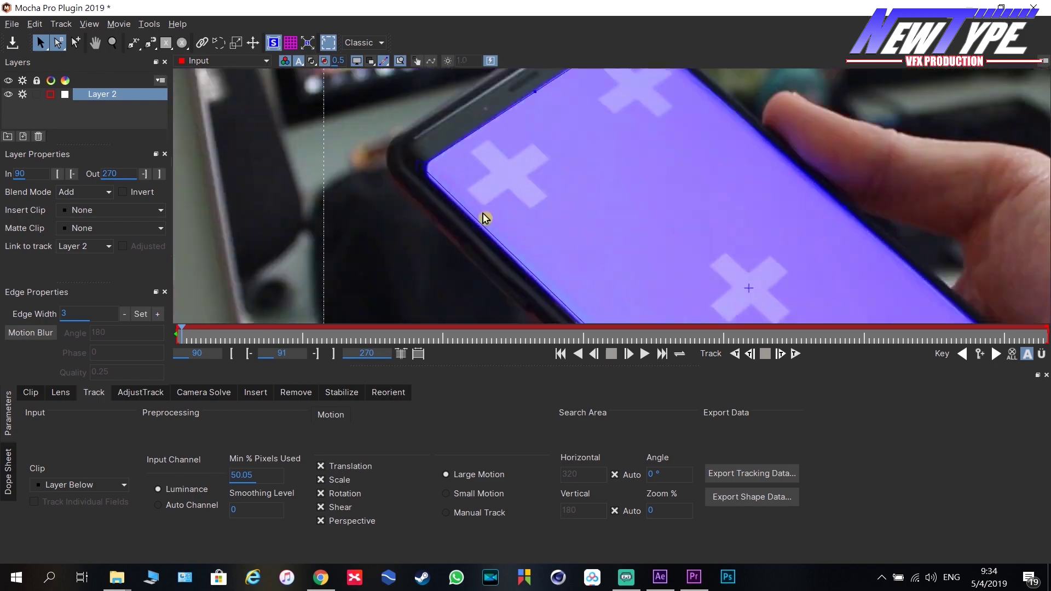
{"action": "mouse_move", "coordinate": [623, 157]}
{"action": "left_mouse_down"}
{"action": "mouse_move", "coordinate": [607, 126]}
{"action": "mouse_move", "coordinate": [426, 164]}
{"action": "left_mouse_up"}
{"action": "key", "text": "z"}
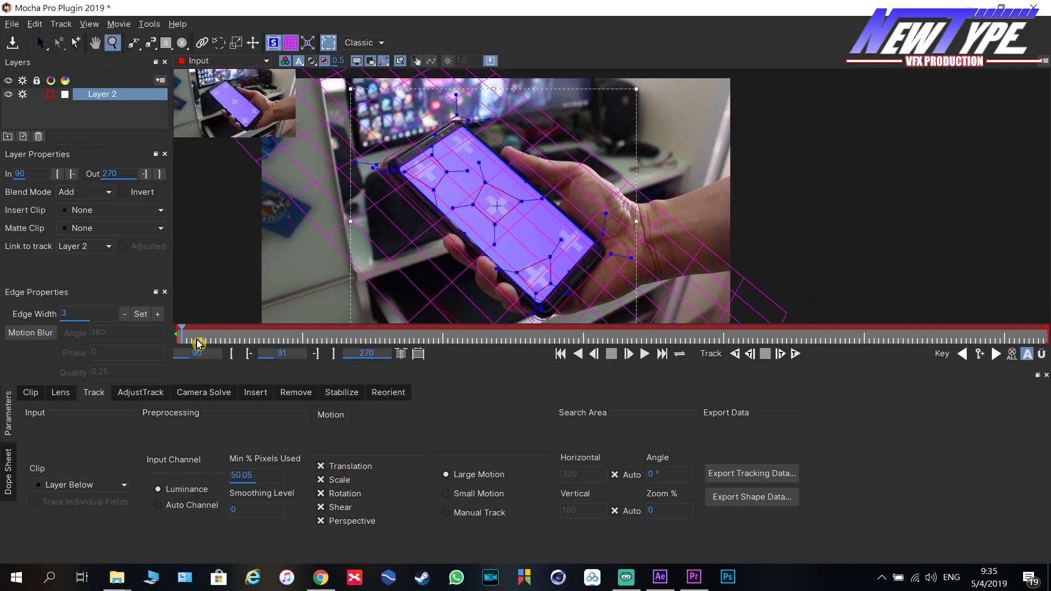
Return to frame 90 and track Layer 2 forwards through the clip.
{"action": "left_click_drag", "start_coordinate": [198, 344], "coordinate": [176, 344]}
{"action": "left_click", "coordinate": [411, 163]}
{"action": "mouse_move", "coordinate": [689, 217]}
{"action": "left_mouse_down"}
{"action": "mouse_move", "coordinate": [493, 134]}
{"action": "mouse_move", "coordinate": [619, 217]}
{"action": "left_mouse_up"}
{"action": "key", "text": "x"}
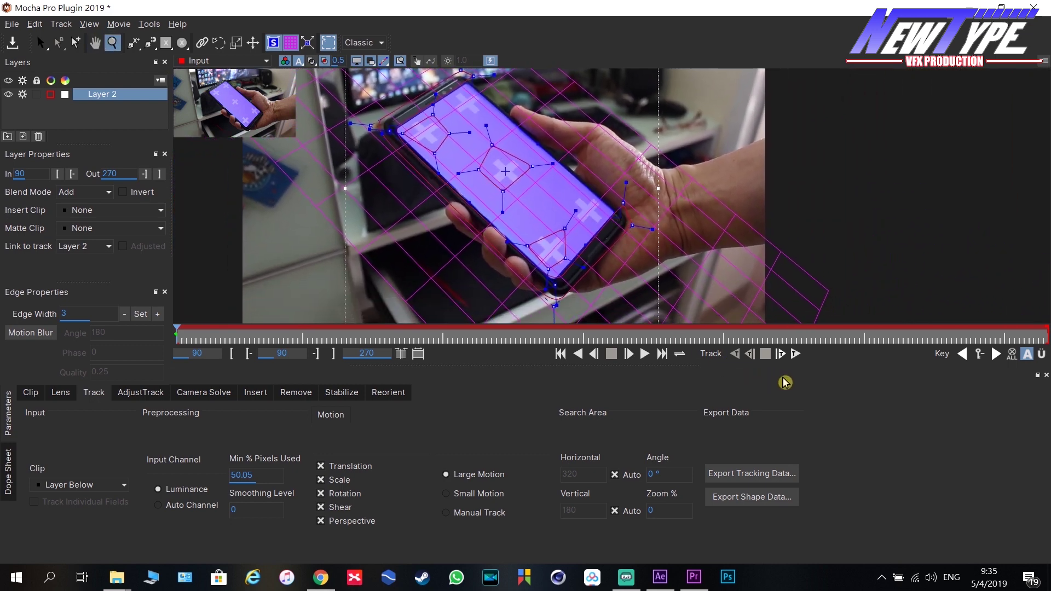
{"action": "left_click", "coordinate": [801, 355]}
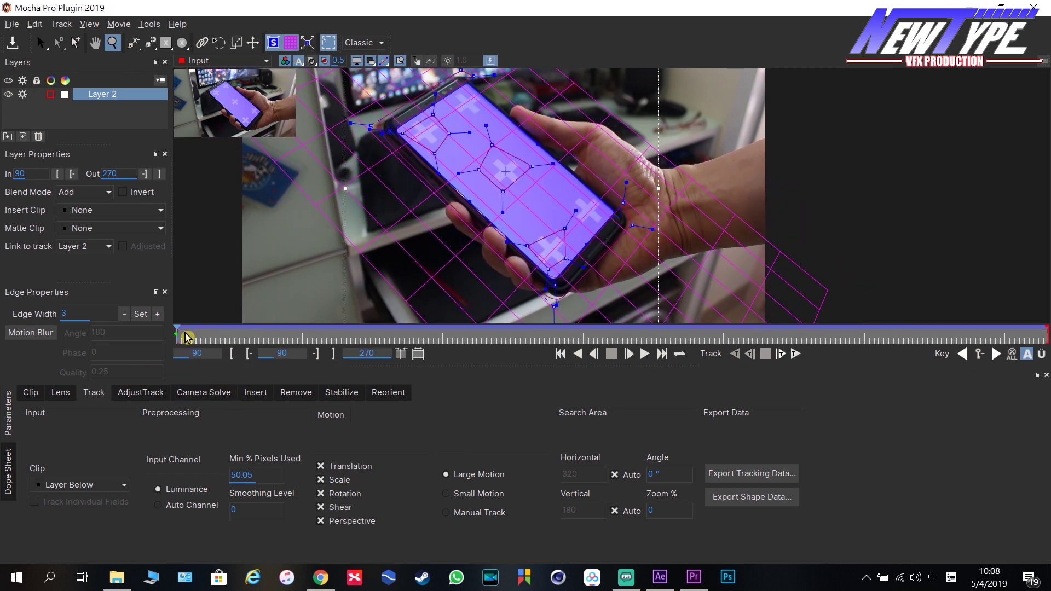
{"action": "mouse_move", "coordinate": [177, 337]}
{"action": "left_mouse_down"}
{"action": "mouse_move", "coordinate": [863, 328]}
{"action": "mouse_move", "coordinate": [1032, 311]}
{"action": "mouse_move", "coordinate": [907, 310]}
{"action": "left_mouse_up"}
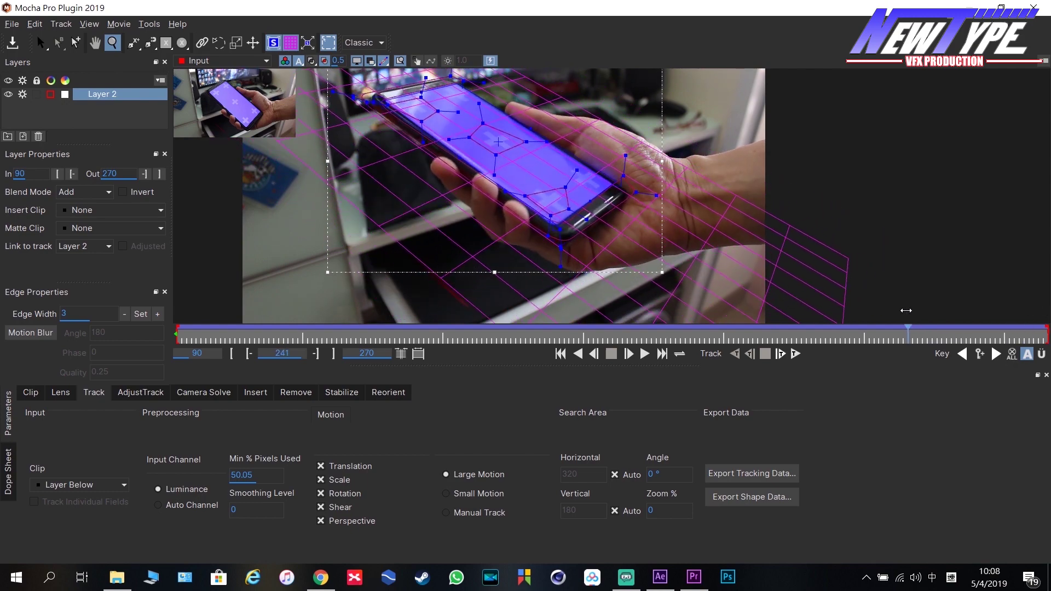
{"action": "scroll", "coordinate": [775, 216], "scroll_direction": "up", "scroll_amount": 2}
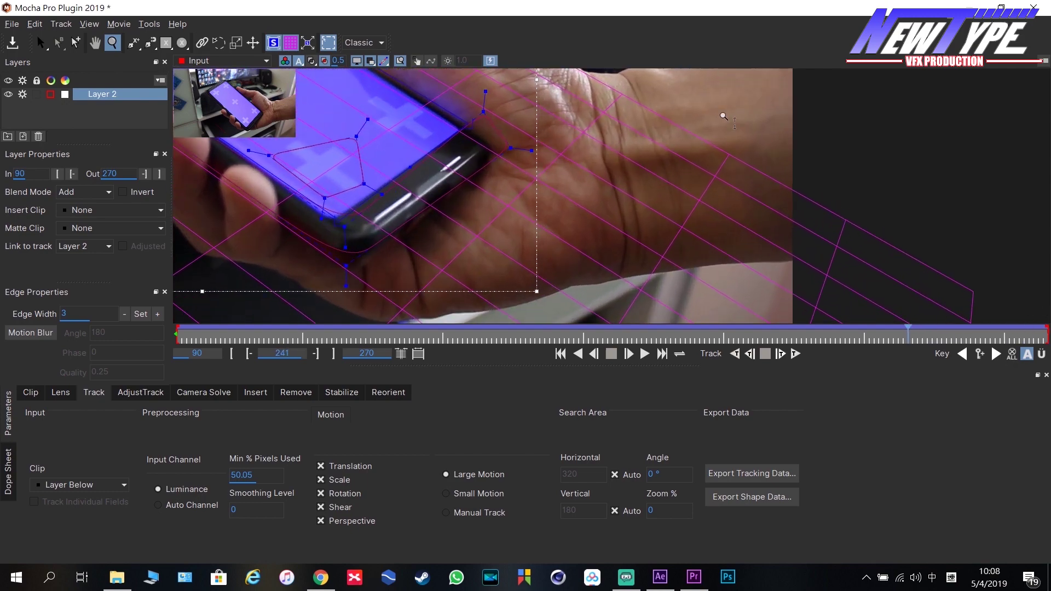
{"action": "scroll", "coordinate": [712, 200], "scroll_direction": "up", "scroll_amount": 1}
{"action": "scroll", "coordinate": [649, 185], "scroll_direction": "up", "scroll_amount": 1}
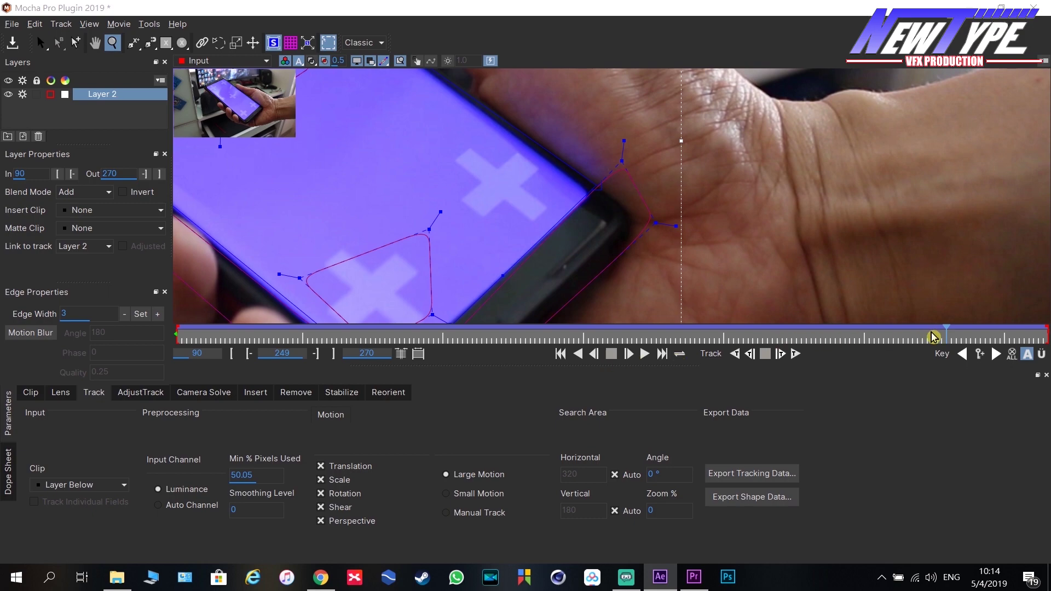
{"action": "left_click_drag", "start_coordinate": [945, 331], "coordinate": [90, 341]}
{"action": "left_click_drag", "start_coordinate": [565, 214], "coordinate": [613, 375]}
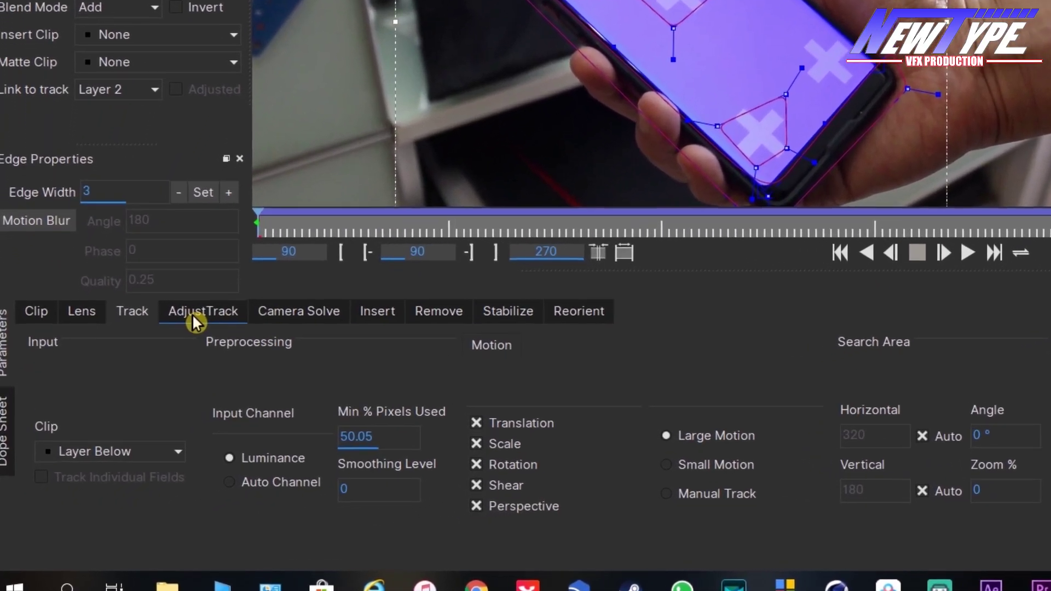
Open the AdjustTrack tab and zoom in on the phone.
{"action": "left_click", "coordinate": [172, 348]}
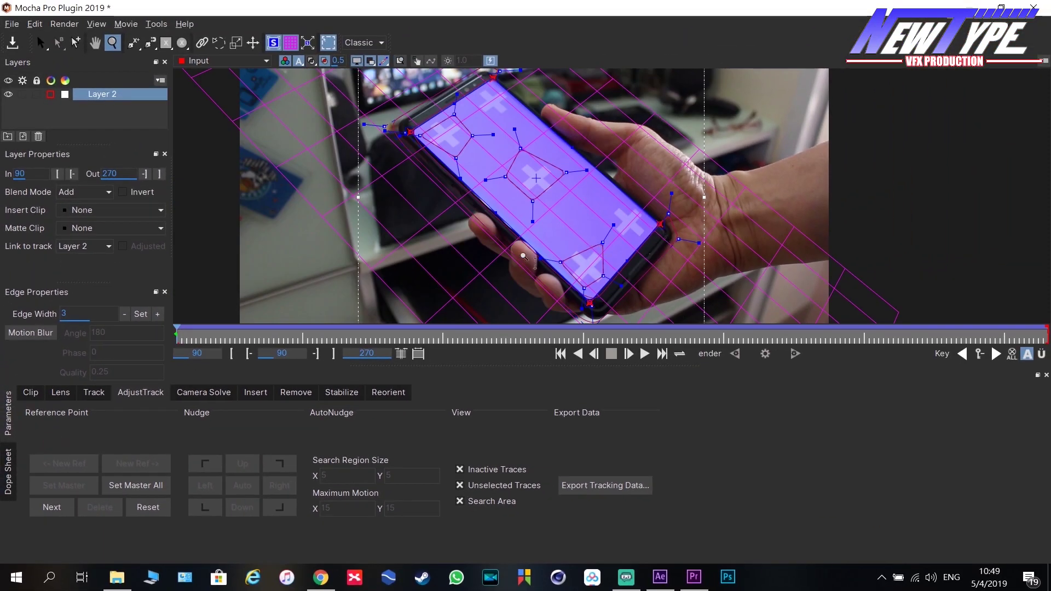
{"action": "left_click", "coordinate": [439, 270]}
{"action": "left_click", "coordinate": [440, 272]}
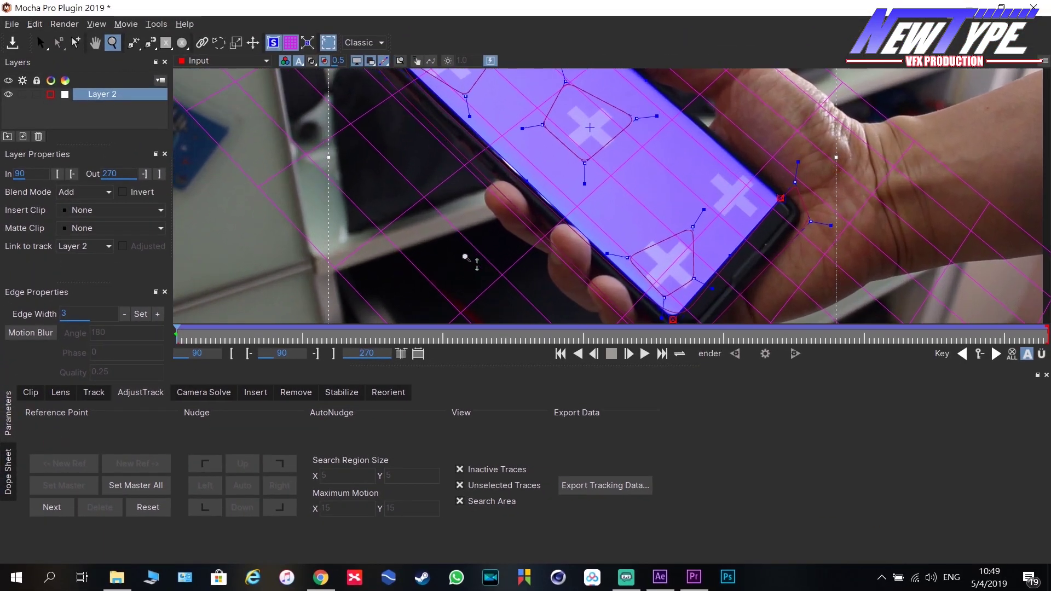
{"action": "left_click", "coordinate": [469, 257]}
{"action": "left_click_drag", "start_coordinate": [835, 225], "coordinate": [569, 92]}
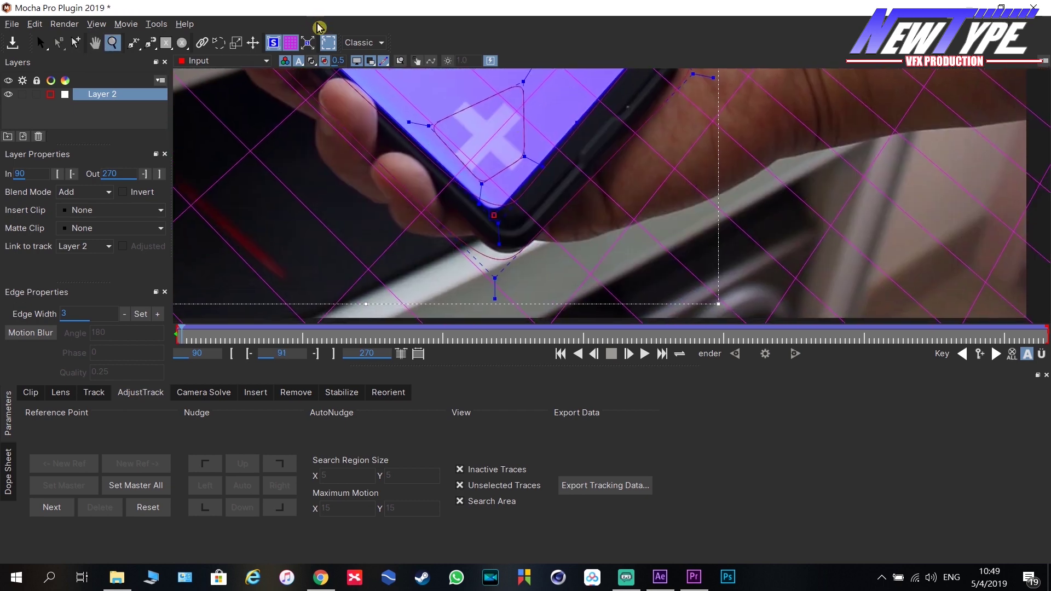
Hide the shape outlines and planar grid, reframe the phone, and go back to frame 90.
{"action": "left_click", "coordinate": [373, 62]}
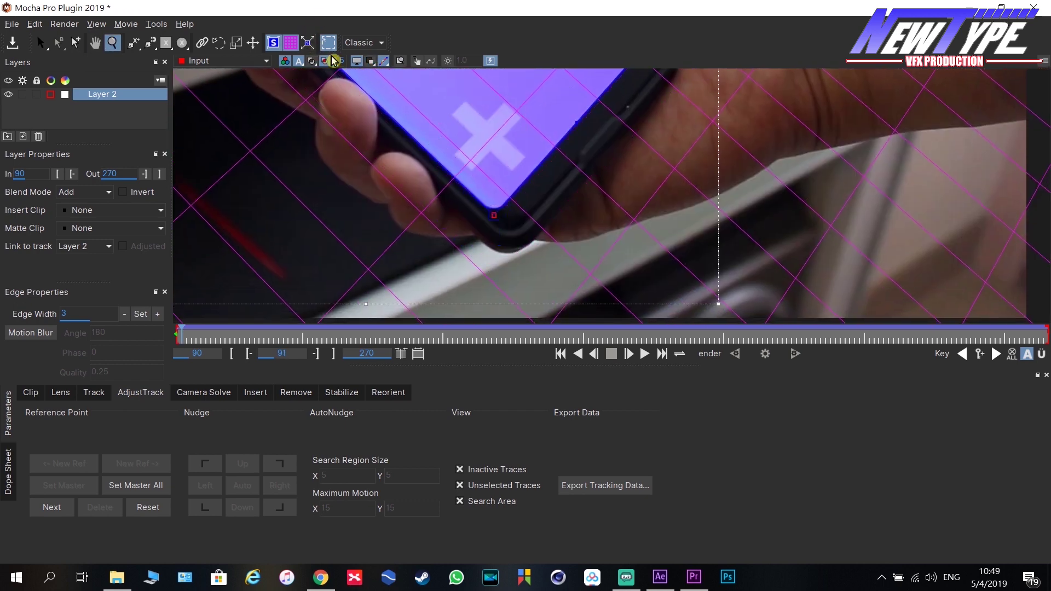
{"action": "left_click", "coordinate": [296, 44]}
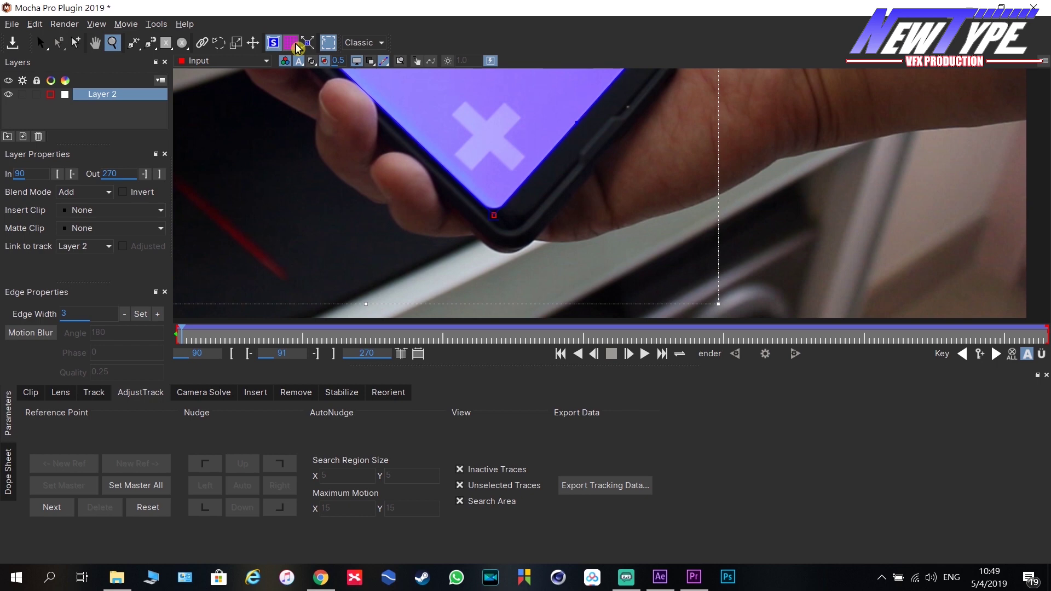
{"action": "left_click_drag", "start_coordinate": [474, 134], "coordinate": [505, 294]}
{"action": "left_click", "coordinate": [335, 34]}
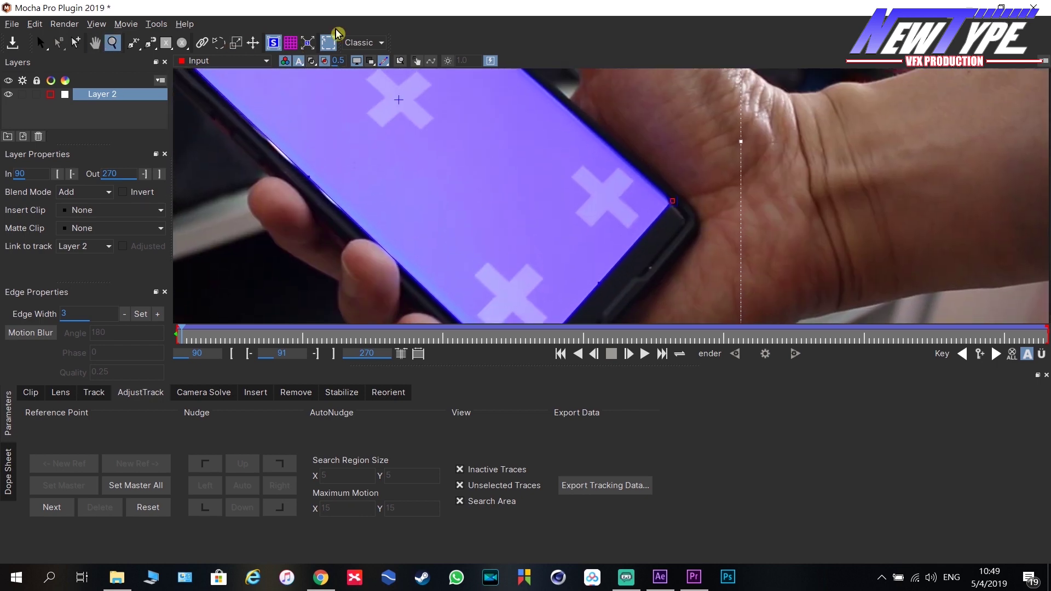
{"action": "left_click_drag", "start_coordinate": [478, 189], "coordinate": [450, 257]}
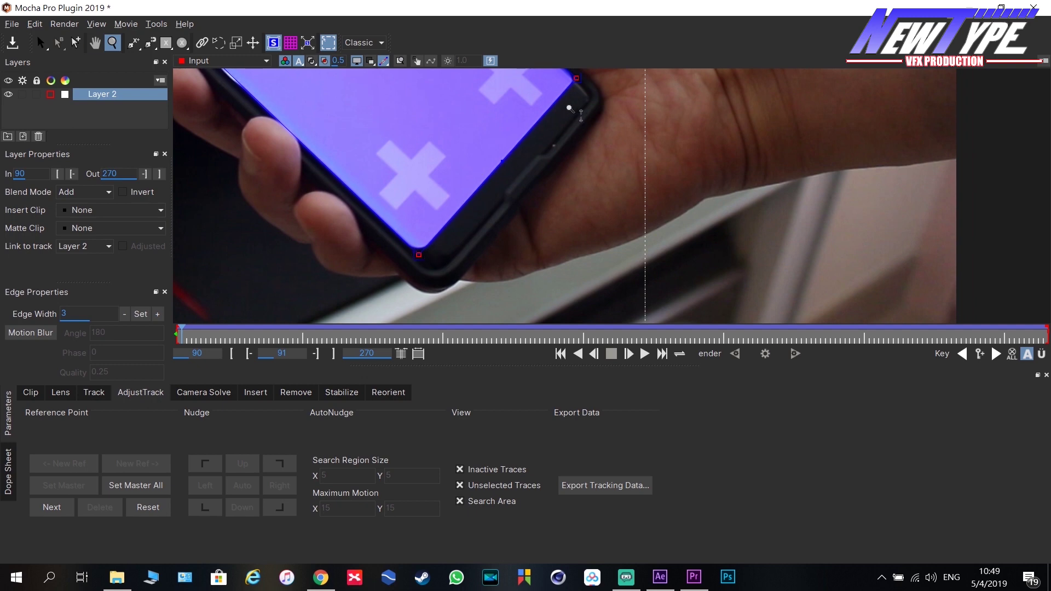
{"action": "left_click_drag", "start_coordinate": [423, 159], "coordinate": [430, 246]}
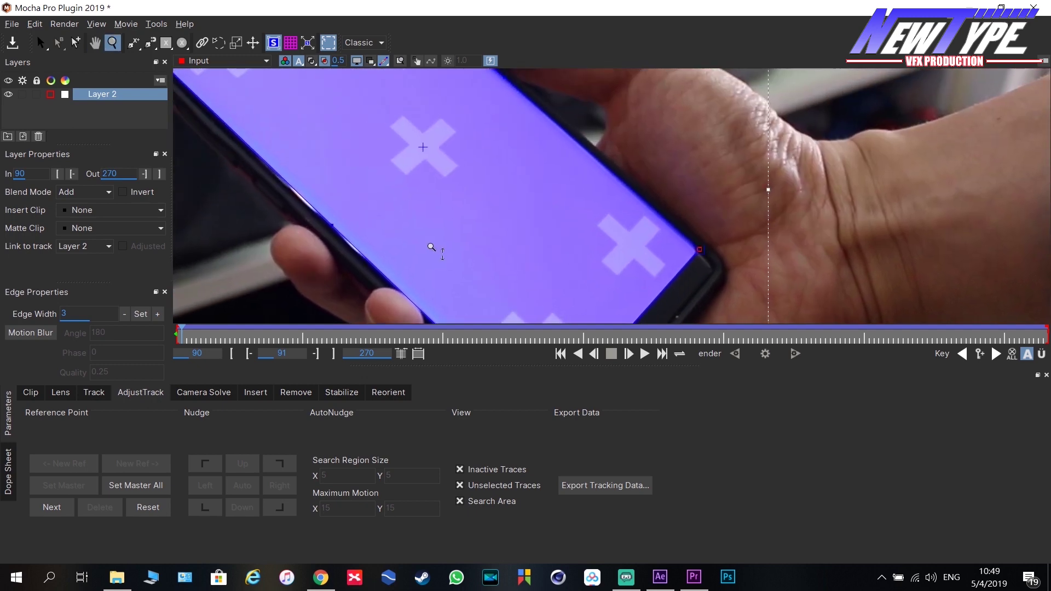
{"action": "left_click_drag", "start_coordinate": [181, 334], "coordinate": [168, 335]}
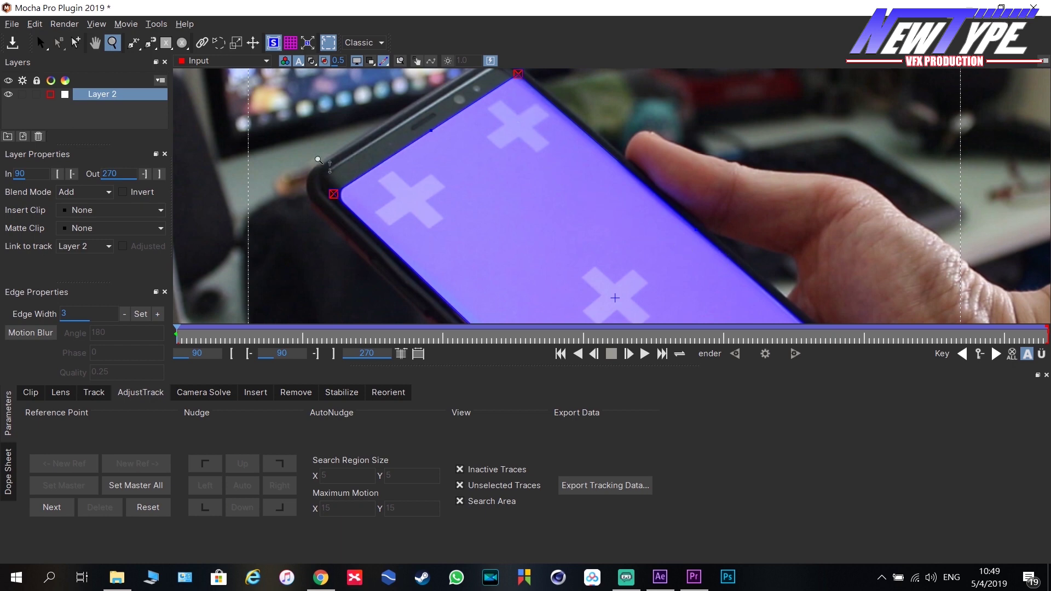
Drag the top-left reference point inward onto the phone screen, dismissing the four-reference-points error.
{"action": "left_click", "coordinate": [40, 42]}
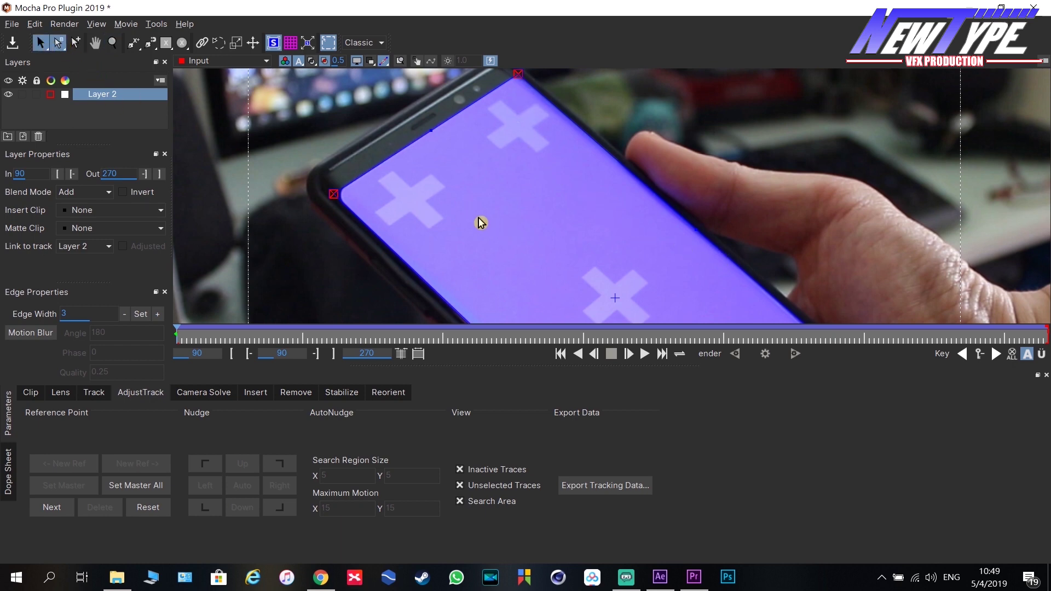
{"action": "scroll", "coordinate": [403, 218], "scroll_direction": "up", "scroll_amount": 2}
{"action": "scroll", "coordinate": [352, 188], "scroll_direction": "up", "scroll_amount": 1}
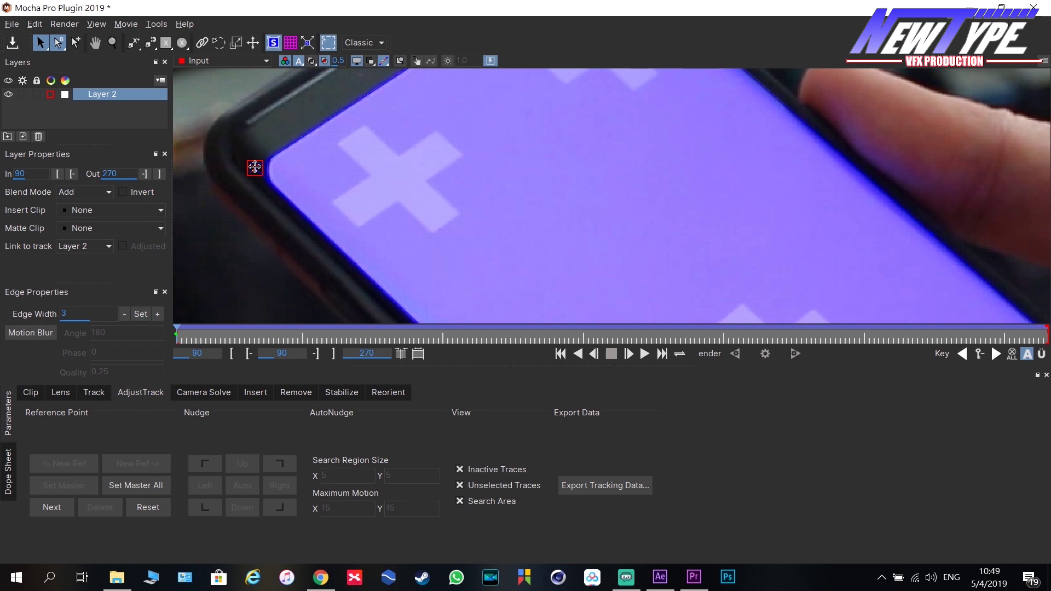
{"action": "left_click_drag", "start_coordinate": [254, 167], "coordinate": [323, 172]}
{"action": "left_click_drag", "start_coordinate": [348, 172], "coordinate": [360, 176]}
{"action": "left_click_drag", "start_coordinate": [364, 175], "coordinate": [729, 194]}
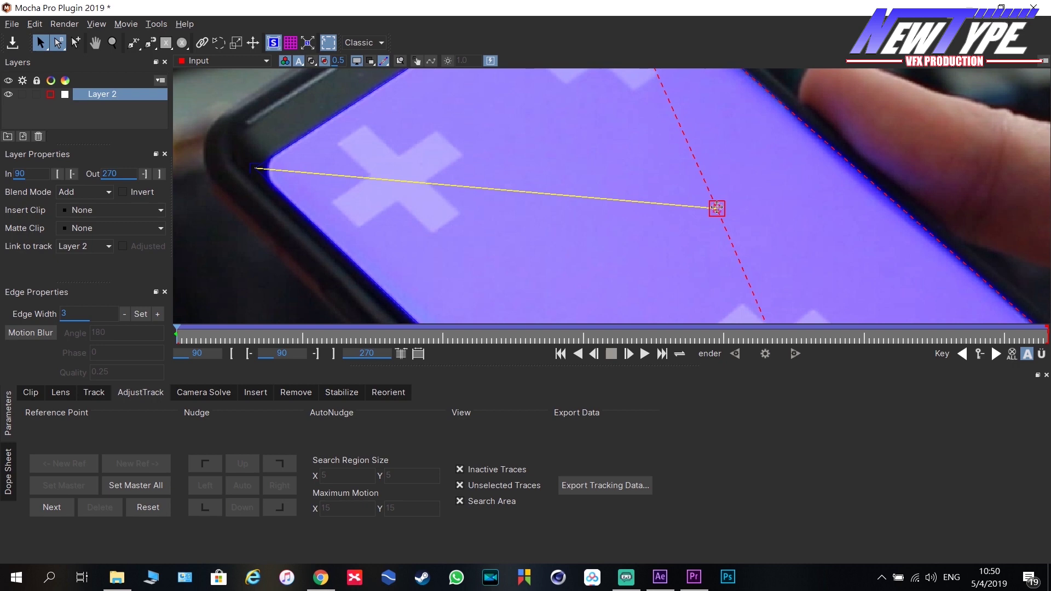
{"action": "left_click_drag", "start_coordinate": [729, 194], "coordinate": [728, 210]}
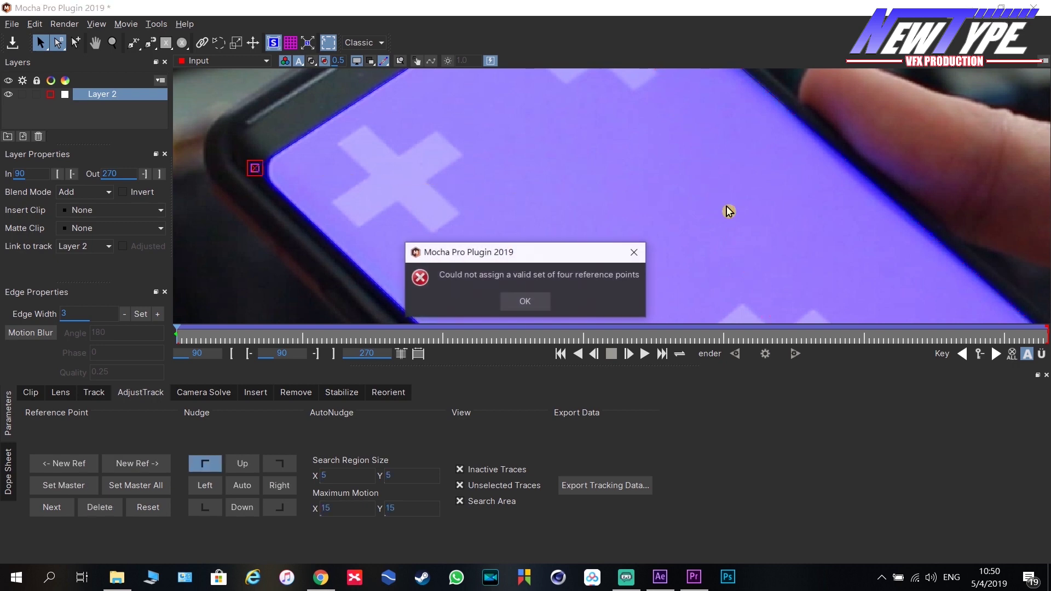
{"action": "left_click", "coordinate": [528, 302]}
{"action": "mouse_move", "coordinate": [255, 168]}
{"action": "left_mouse_down"}
{"action": "mouse_move", "coordinate": [359, 175]}
{"action": "mouse_move", "coordinate": [409, 294]}
{"action": "mouse_move", "coordinate": [281, 179]}
{"action": "mouse_move", "coordinate": [369, 174]}
{"action": "left_mouse_up"}
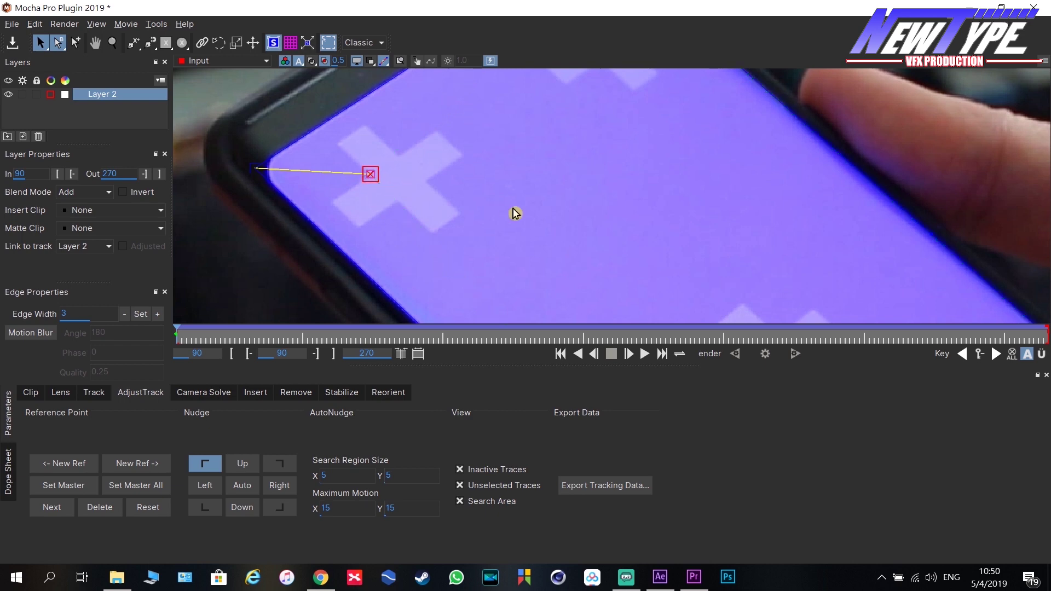
Show the zoom windows and move the top, side and bottom-right reference points onto the screen.
{"action": "left_click", "coordinate": [400, 61]}
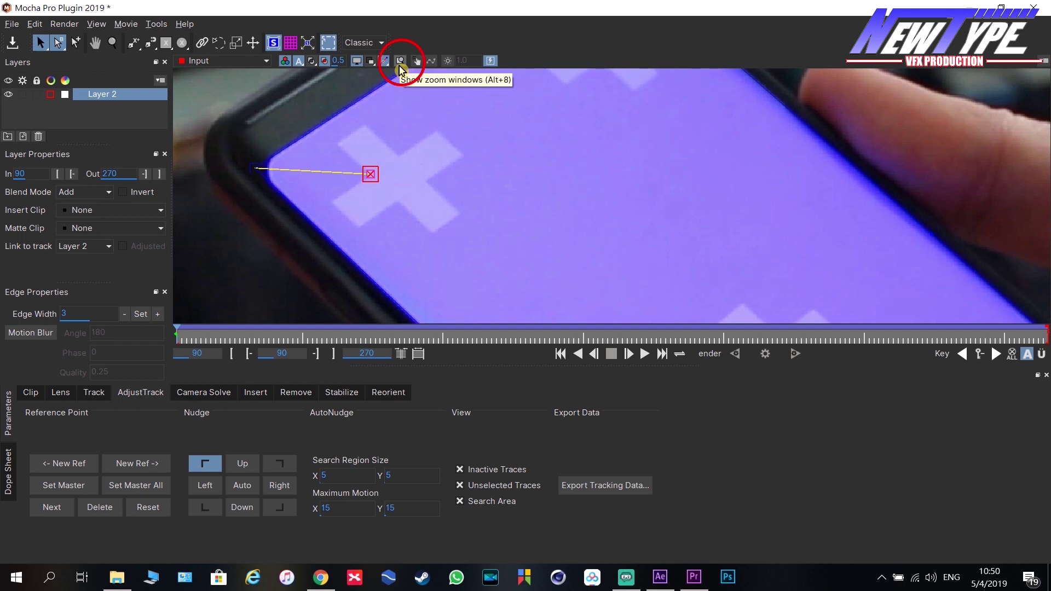
{"action": "left_click", "coordinate": [401, 62]}
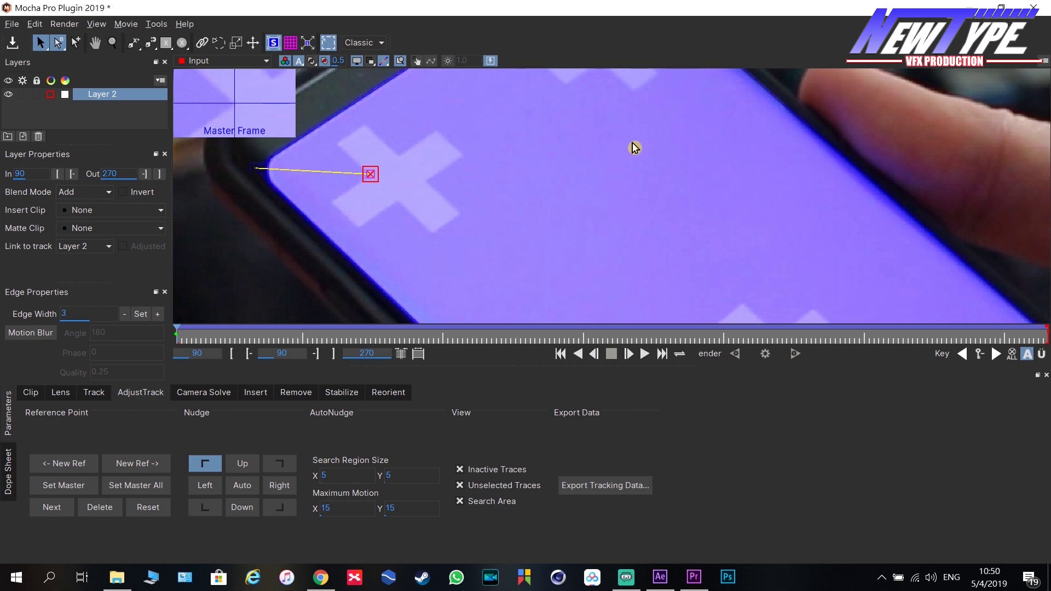
{"action": "key", "text": "x"}
{"action": "left_click_drag", "start_coordinate": [659, 127], "coordinate": [600, 251]}
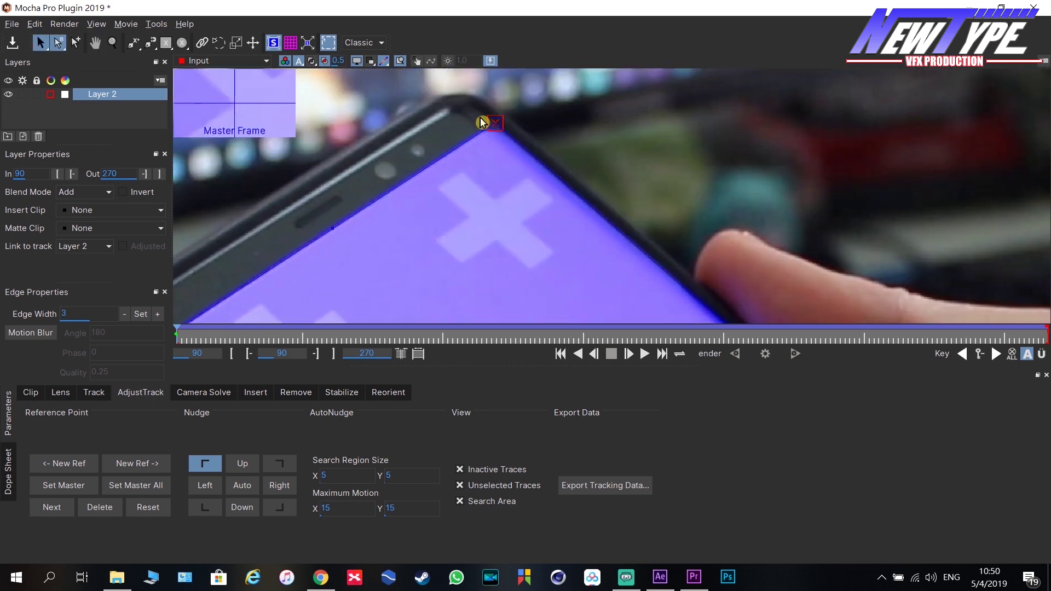
{"action": "left_click_drag", "start_coordinate": [495, 122], "coordinate": [490, 178]}
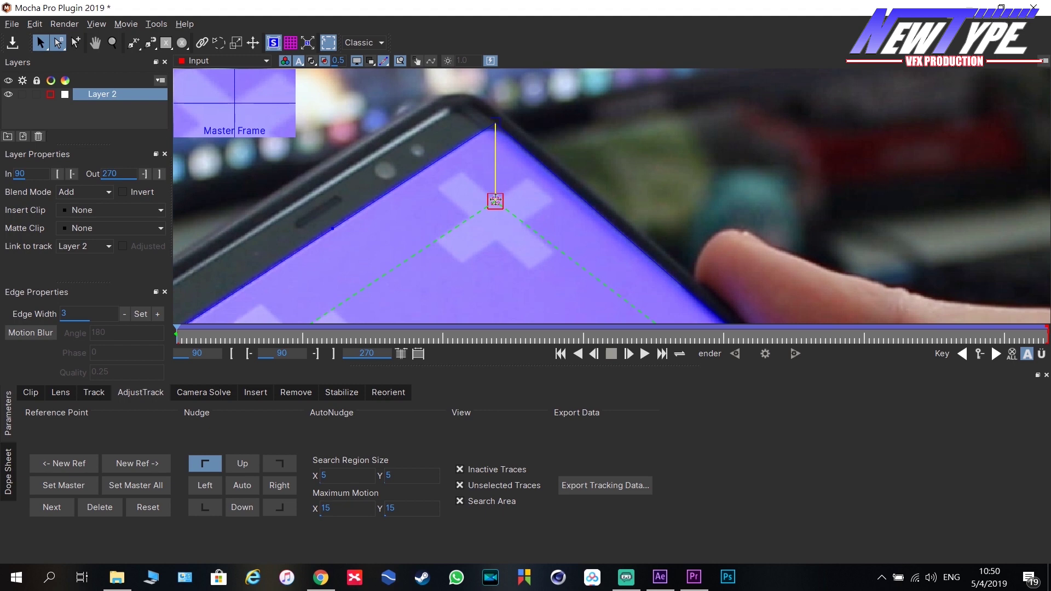
{"action": "key", "text": "Tab"}
{"action": "left_click_drag", "start_coordinate": [634, 223], "coordinate": [532, 215]}
{"action": "key", "text": "Tab"}
{"action": "left_click_drag", "start_coordinate": [417, 187], "coordinate": [420, 161]}
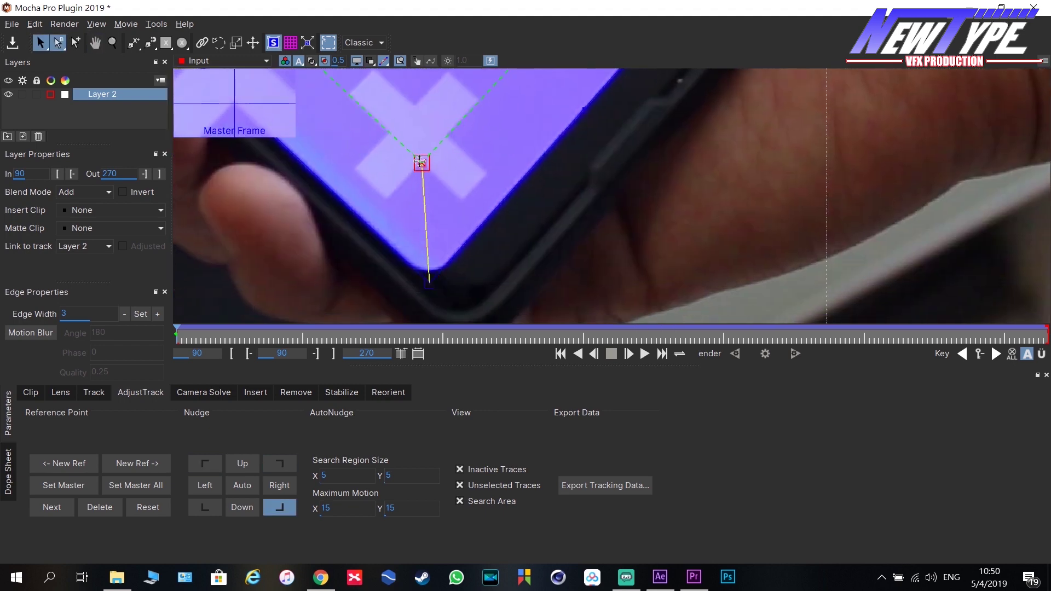
{"action": "key", "text": "Tab"}
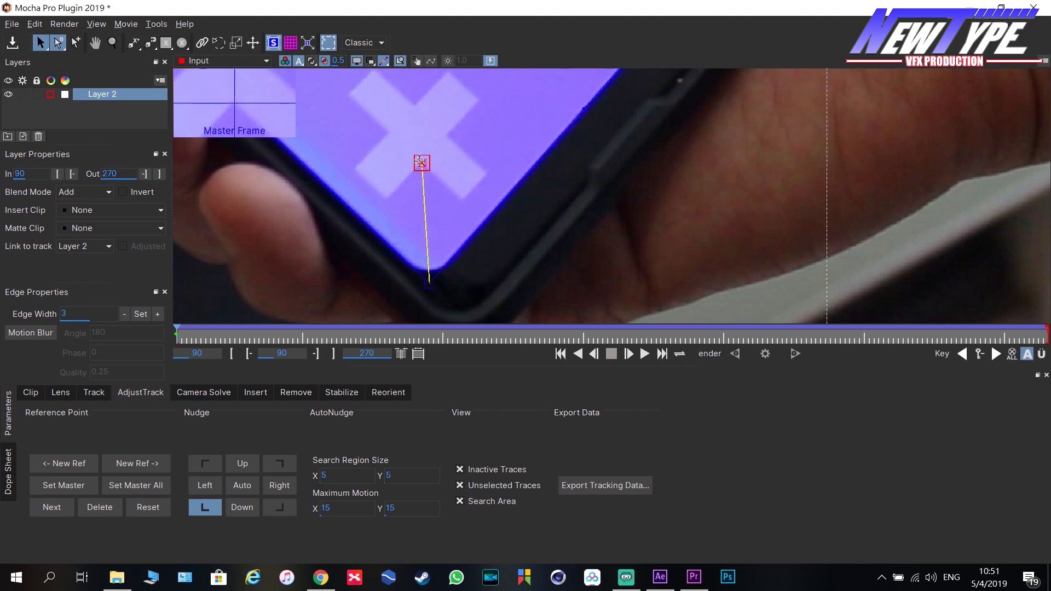
Zoom out and pan across the phone to review all corner reference points.
{"action": "key", "text": "z"}
{"action": "left_click_drag", "start_coordinate": [453, 136], "coordinate": [566, 262]}
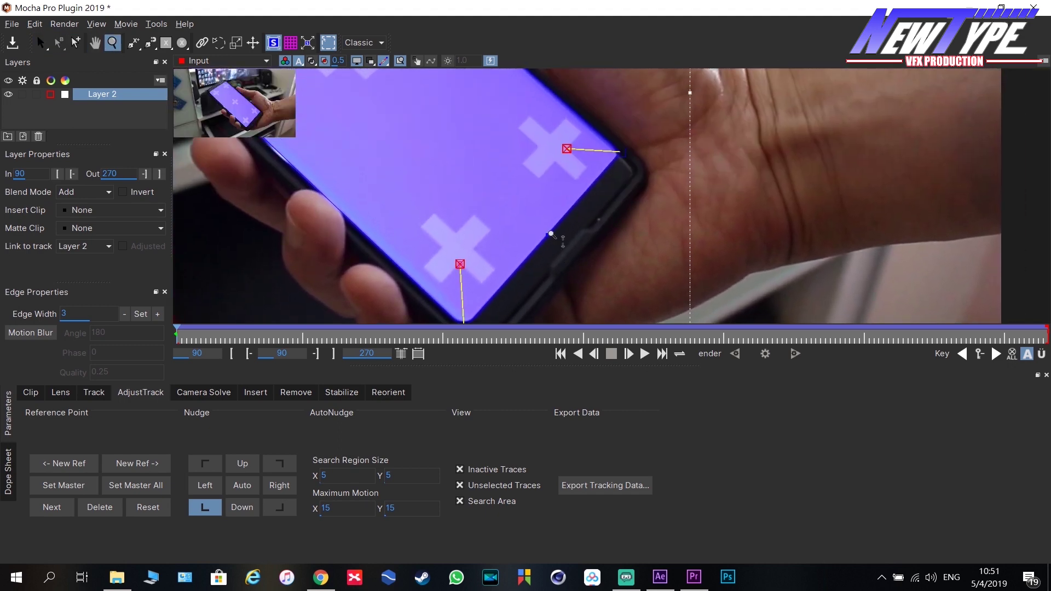
{"action": "key", "text": "x"}
{"action": "scroll", "coordinate": [566, 262], "scroll_direction": "up", "scroll_amount": 3}
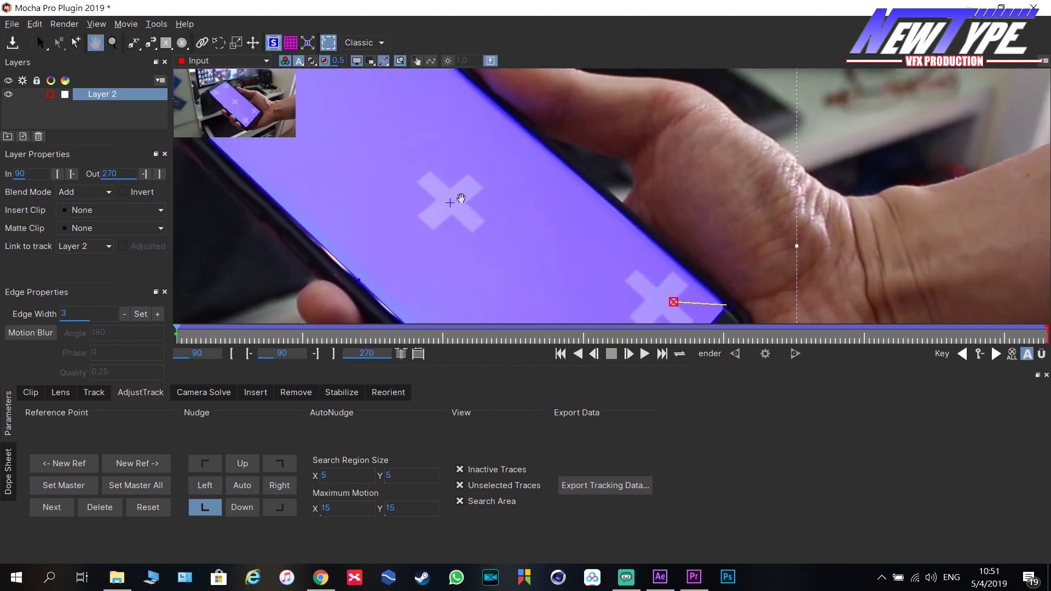
{"action": "left_click_drag", "start_coordinate": [292, 94], "coordinate": [338, 172]}
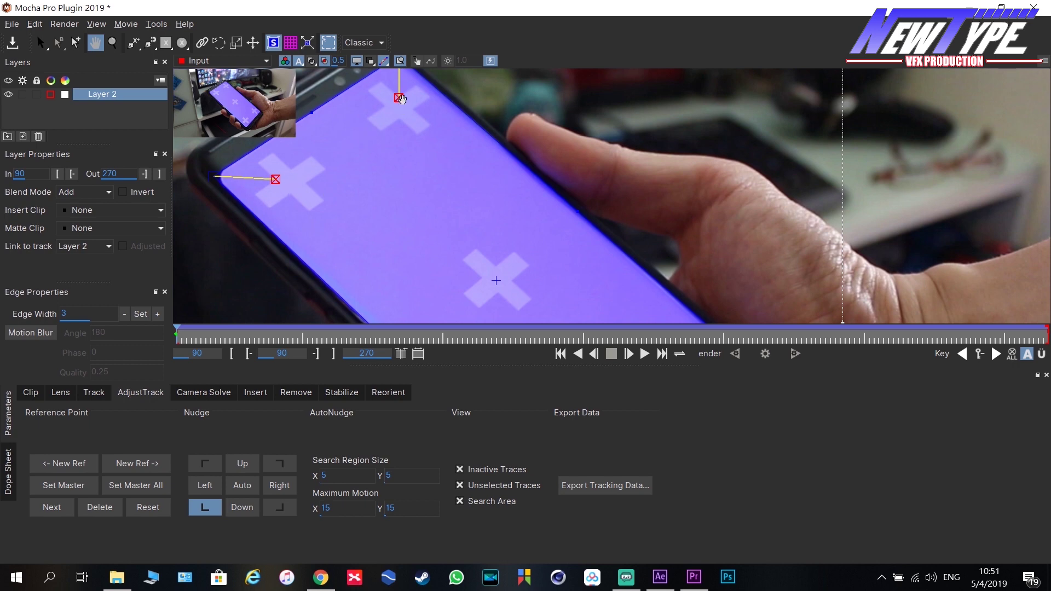
{"action": "left_click_drag", "start_coordinate": [603, 304], "coordinate": [496, 142]}
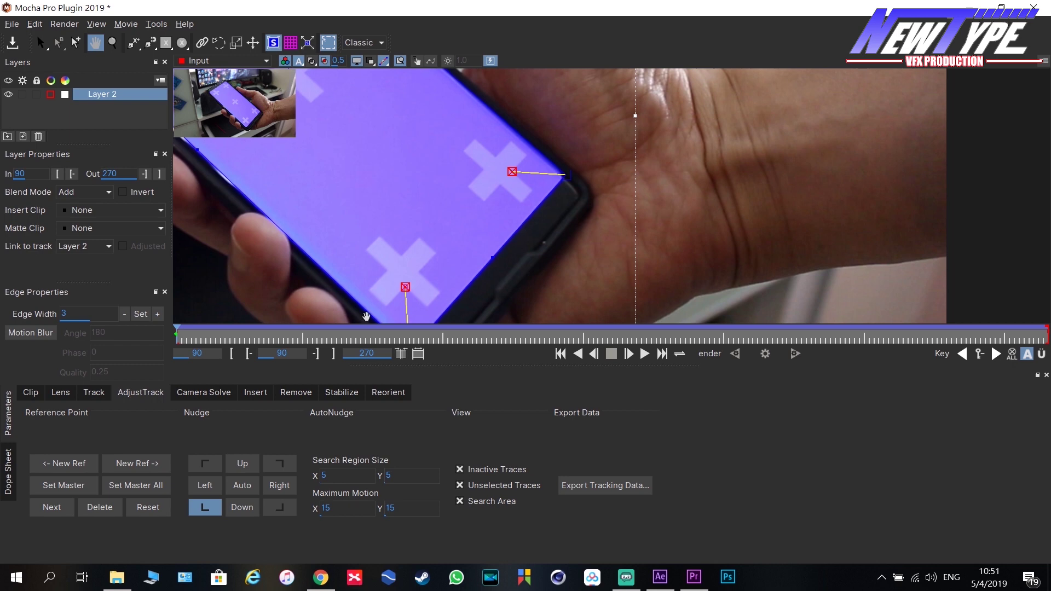
{"action": "left_click_drag", "start_coordinate": [338, 283], "coordinate": [355, 222]}
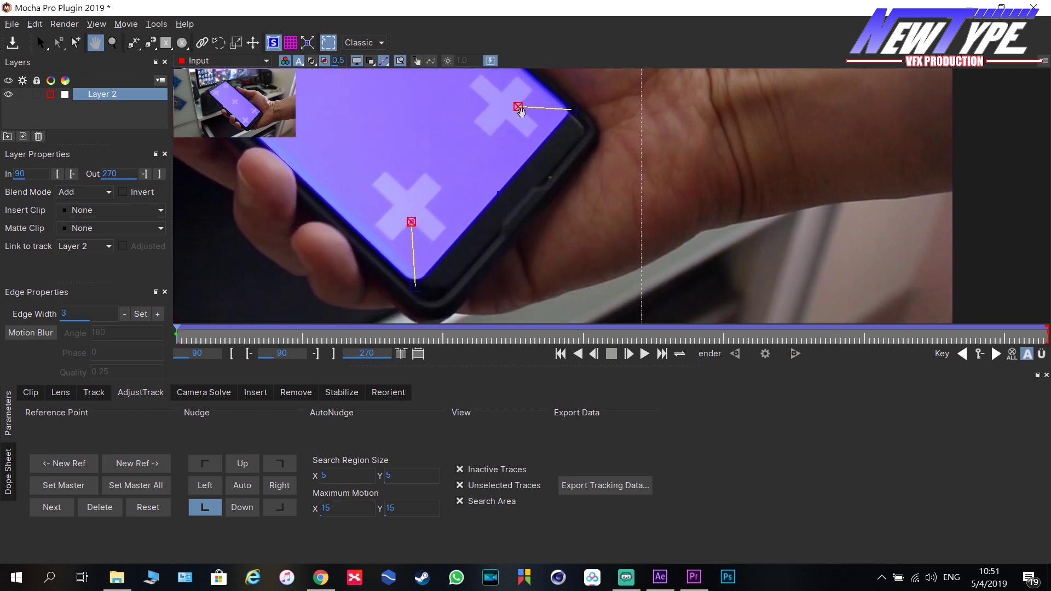
Apply Set Master All and Set Master, scrub to check the corners, and return to frame 90.
{"action": "left_click", "coordinate": [158, 486]}
{"action": "left_click", "coordinate": [68, 491]}
{"action": "left_click_drag", "start_coordinate": [176, 331], "coordinate": [322, 331]}
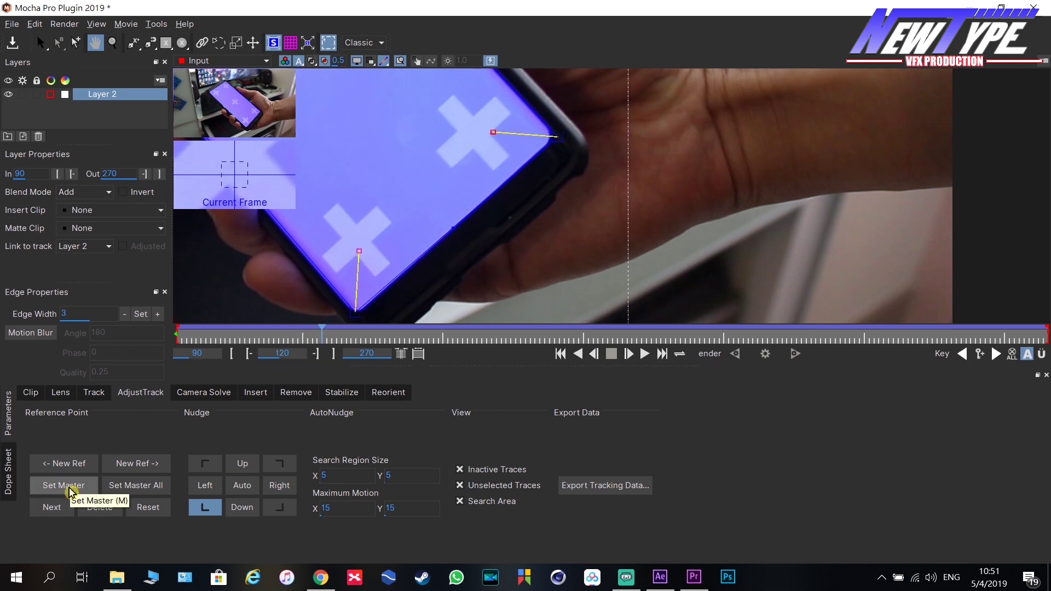
{"action": "left_click_drag", "start_coordinate": [322, 334], "coordinate": [177, 334]}
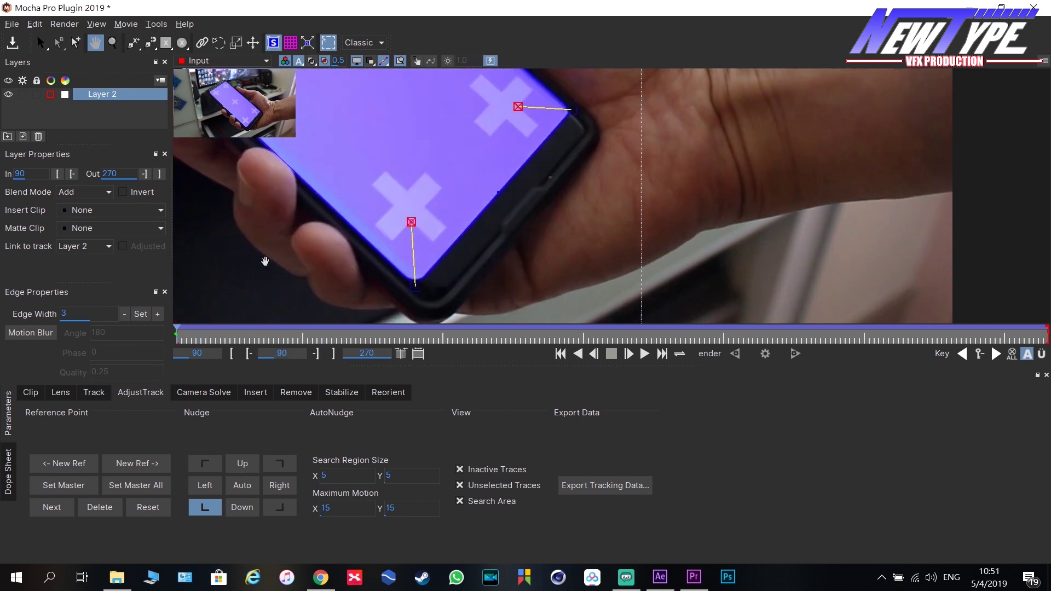
{"action": "left_click", "coordinate": [55, 510]}
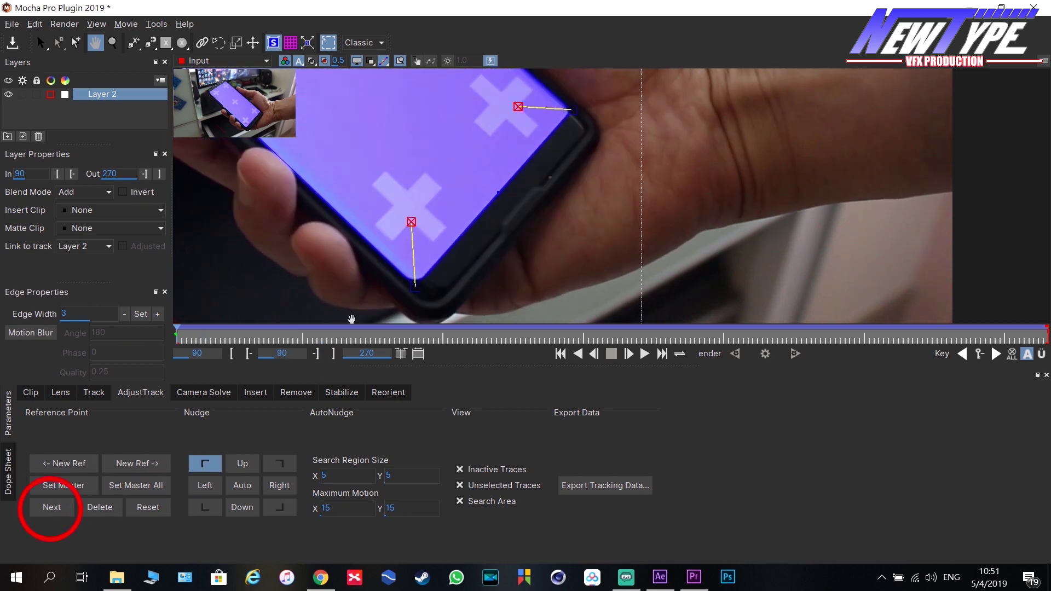
Zoom out to the whole phone and cycle through all four corner reference points with Next.
{"action": "scroll", "coordinate": [400, 176], "scroll_direction": "down", "scroll_amount": 3}
{"action": "left_click_drag", "start_coordinate": [400, 177], "coordinate": [597, 287]}
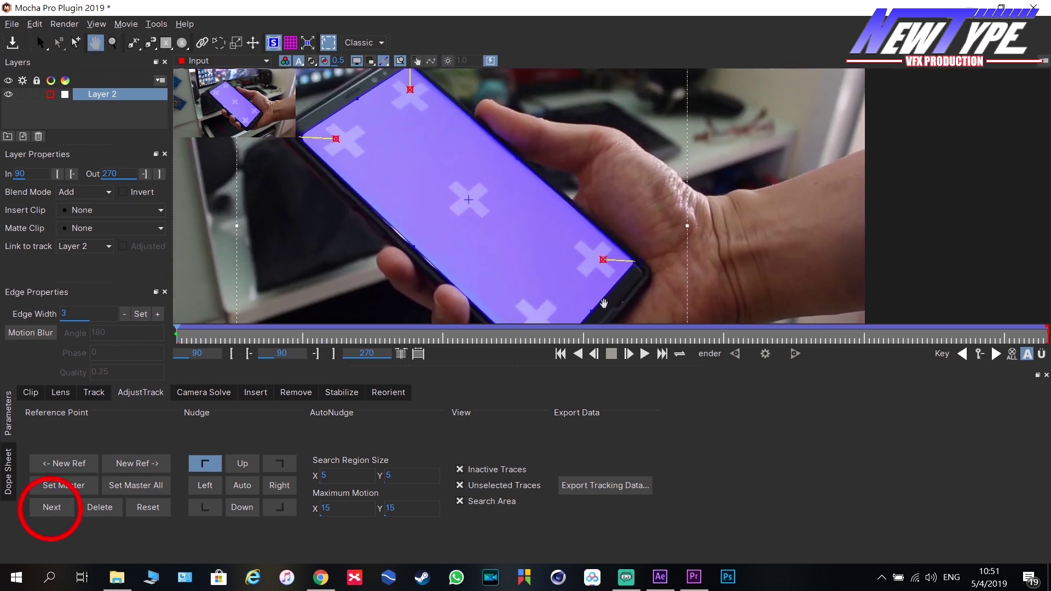
{"action": "left_click", "coordinate": [64, 512]}
{"action": "left_click", "coordinate": [65, 513]}
{"action": "left_click", "coordinate": [65, 515]}
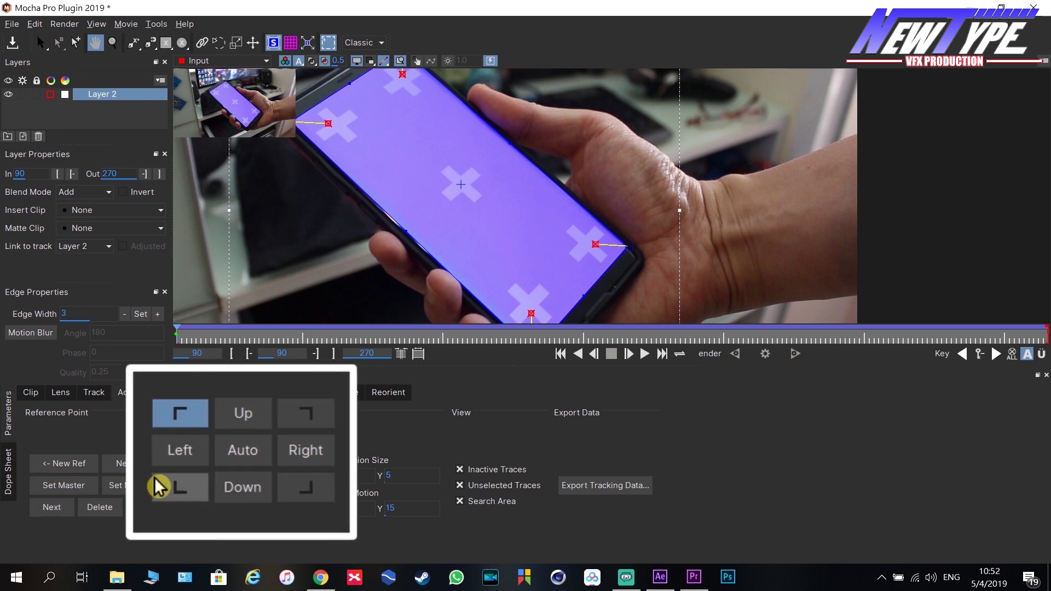
{"action": "left_click", "coordinate": [50, 514]}
{"action": "left_click", "coordinate": [49, 513]}
{"action": "left_click", "coordinate": [49, 514]}
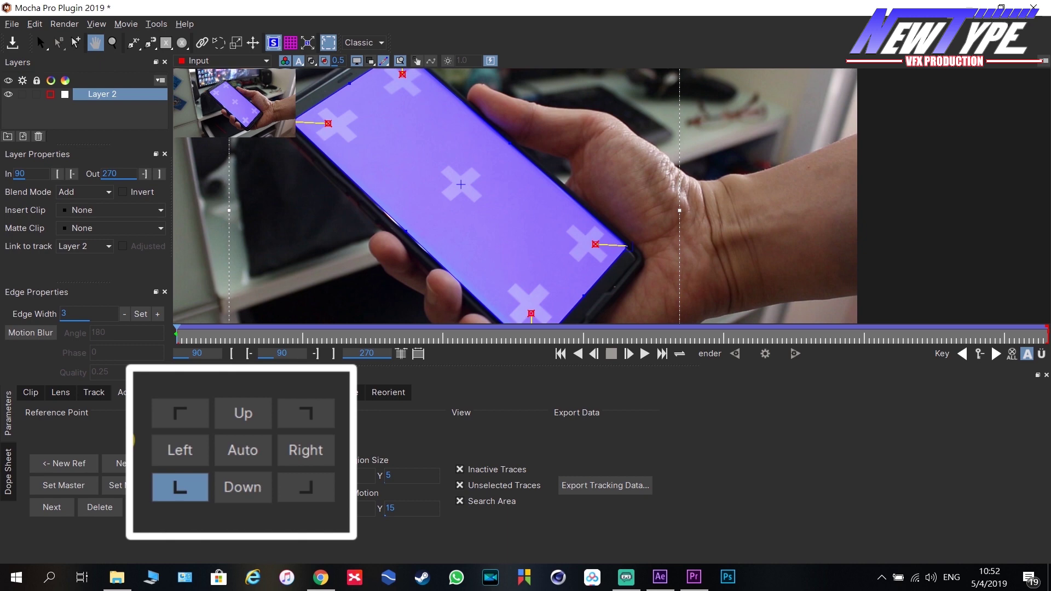
{"action": "left_click", "coordinate": [166, 428]}
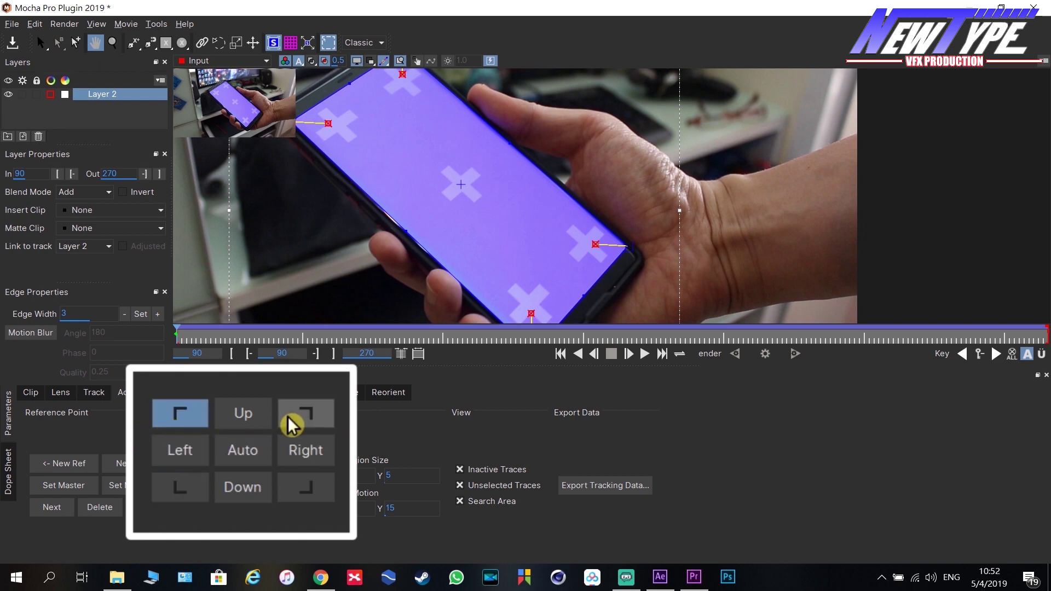
{"action": "left_click", "coordinate": [303, 424]}
{"action": "left_click", "coordinate": [309, 493]}
{"action": "left_click", "coordinate": [186, 495]}
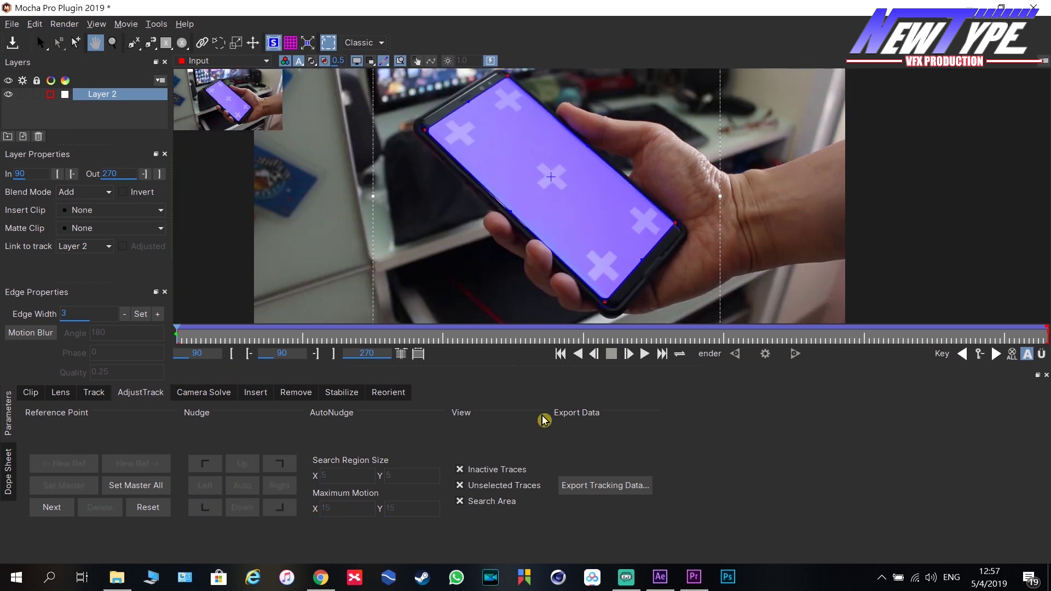
Insert the Grid8x8 checkerboard clip onto the phone screen.
{"action": "left_click", "coordinate": [146, 214]}
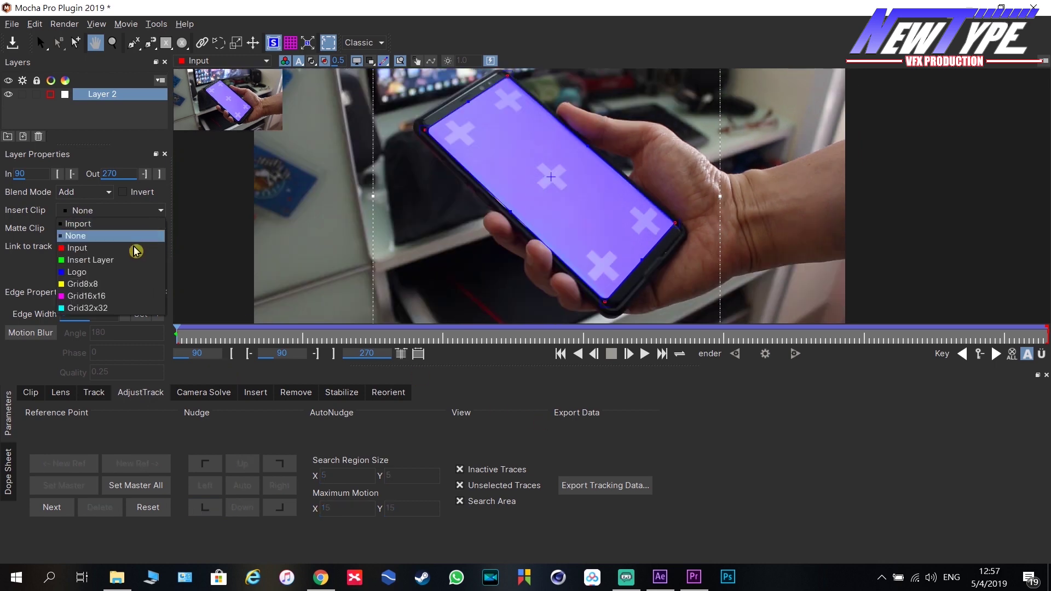
{"action": "left_click", "coordinate": [126, 284]}
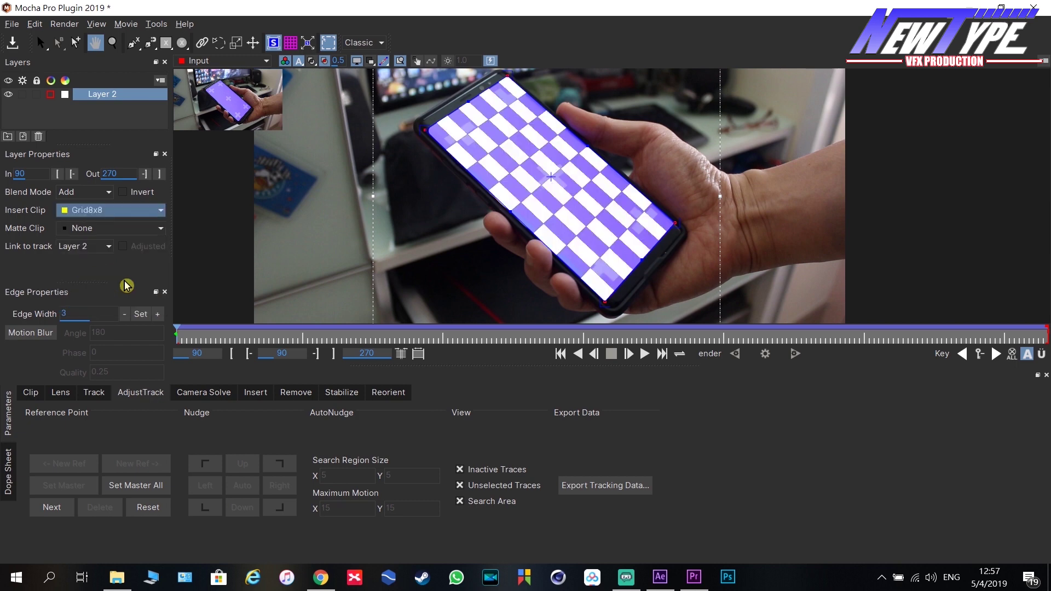
{"action": "scroll", "coordinate": [520, 228], "scroll_direction": "up", "scroll_amount": 3}
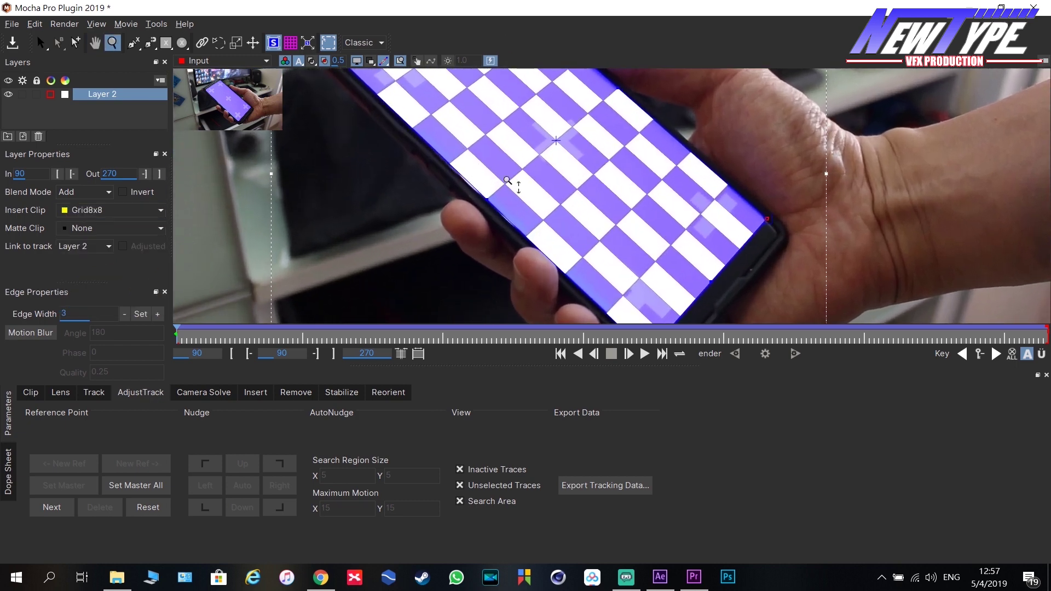
{"action": "scroll", "coordinate": [436, 284], "scroll_direction": "down", "scroll_amount": 1}
{"action": "scroll", "coordinate": [414, 221], "scroll_direction": "up", "scroll_amount": 2}
Select the tracked surface's corners and nudge the top corner onto the screen edge.
{"action": "key", "text": "s"}
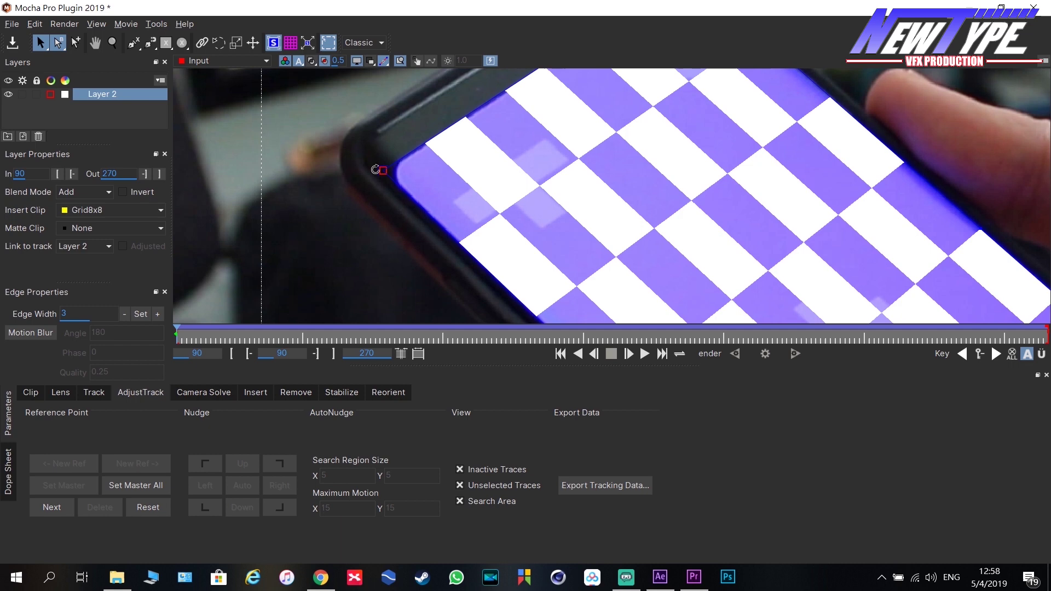
{"action": "left_click", "coordinate": [384, 169]}
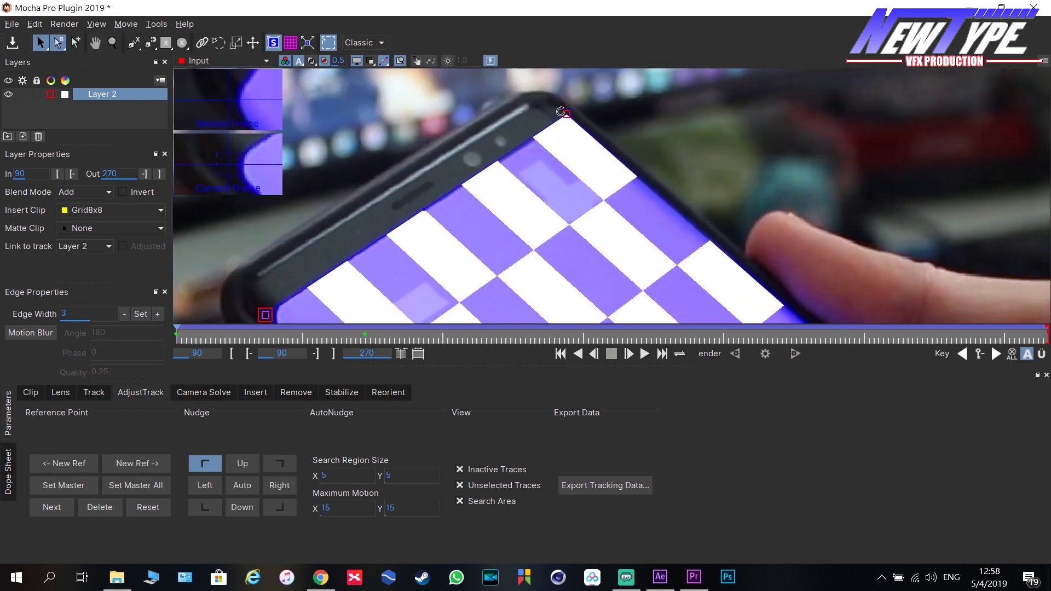
{"action": "left_click", "coordinate": [569, 111]}
{"action": "left_click_drag", "start_coordinate": [569, 112], "coordinate": [569, 111]}
{"action": "scroll", "coordinate": [562, 128], "scroll_direction": "up", "scroll_amount": 2}
{"action": "scroll", "coordinate": [551, 145], "scroll_direction": "up", "scroll_amount": 2}
{"action": "scroll", "coordinate": [542, 159], "scroll_direction": "up", "scroll_amount": 1}
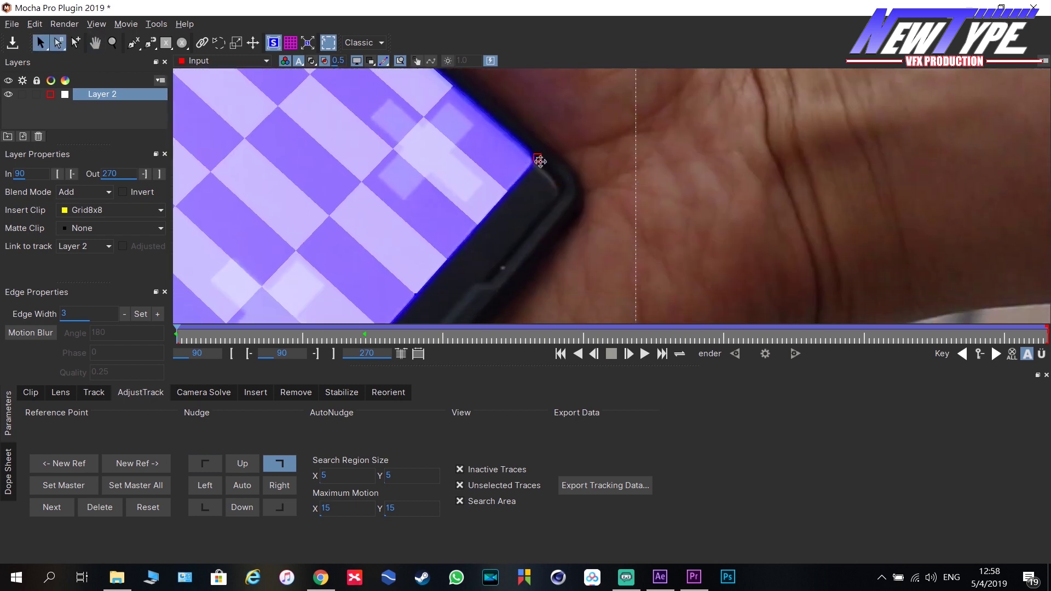
{"action": "left_click_drag", "start_coordinate": [542, 160], "coordinate": [642, 221]}
{"action": "scroll", "coordinate": [446, 248], "scroll_direction": "down", "scroll_amount": 1}
{"action": "left_click", "coordinate": [450, 246]}
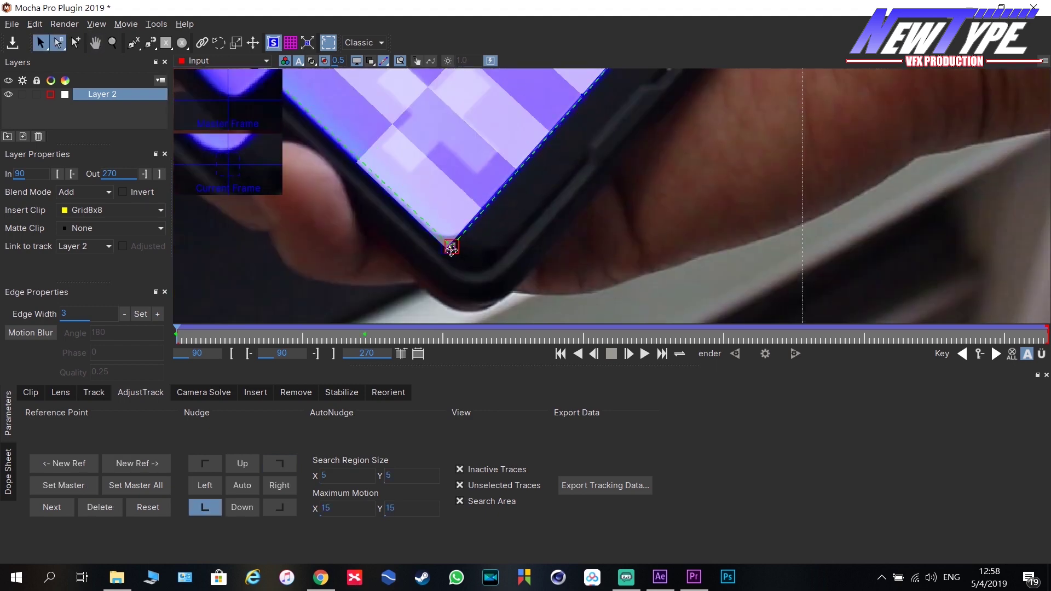
{"action": "scroll", "coordinate": [608, 134], "scroll_direction": "down", "scroll_amount": 2}
Scrub and play the shot from the start to check the grid's tracking.
{"action": "left_click", "coordinate": [193, 333]}
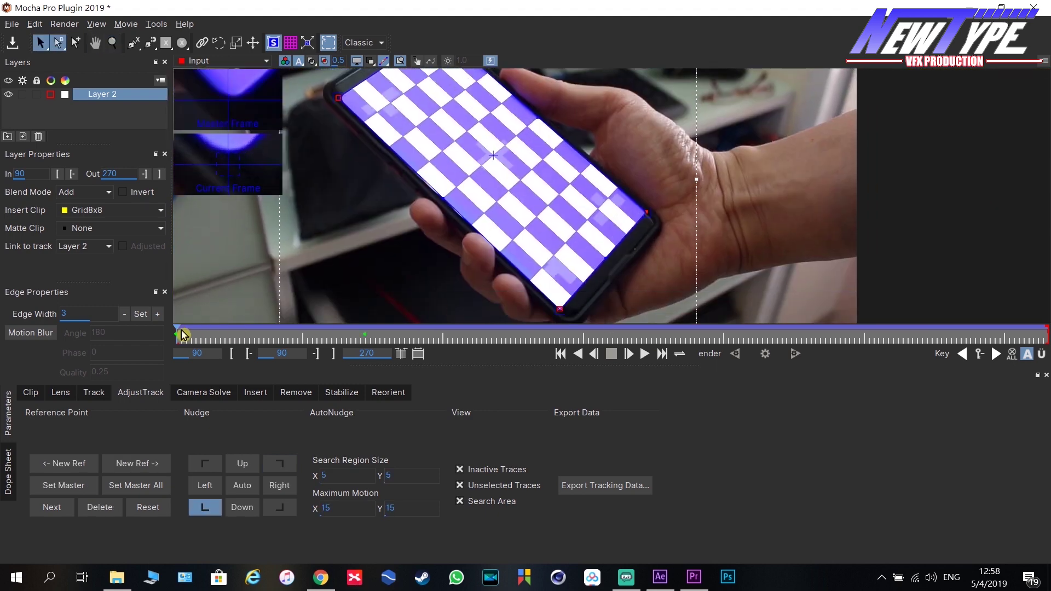
{"action": "left_click_drag", "start_coordinate": [181, 331], "coordinate": [649, 332]}
{"action": "left_click_drag", "start_coordinate": [794, 332], "coordinate": [768, 332]}
{"action": "left_click", "coordinate": [627, 353]}
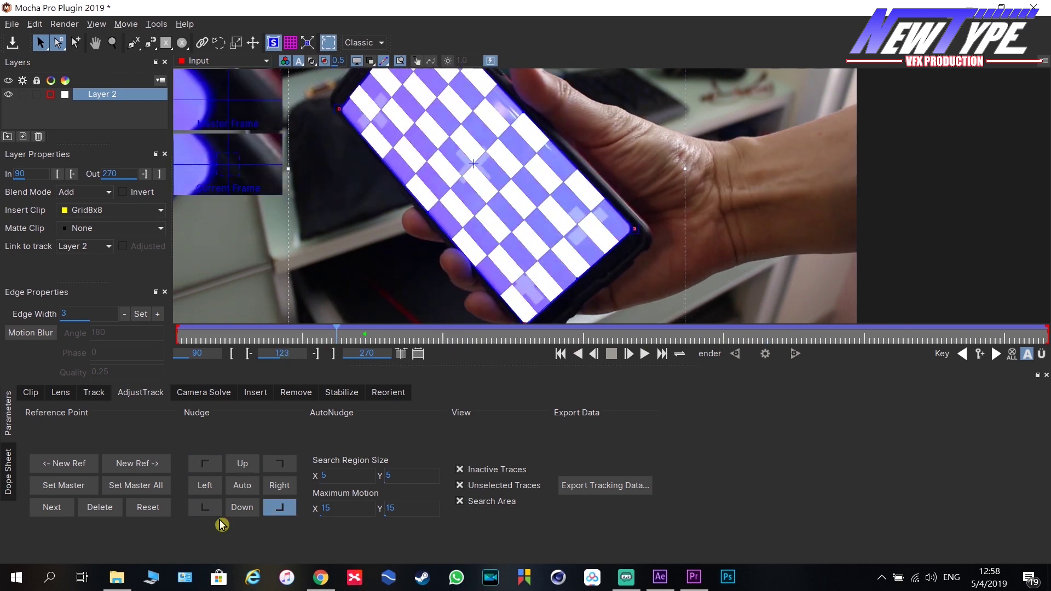
Set Insert Clip back to None to remove the checkerboard.
{"action": "left_click", "coordinate": [129, 228]}
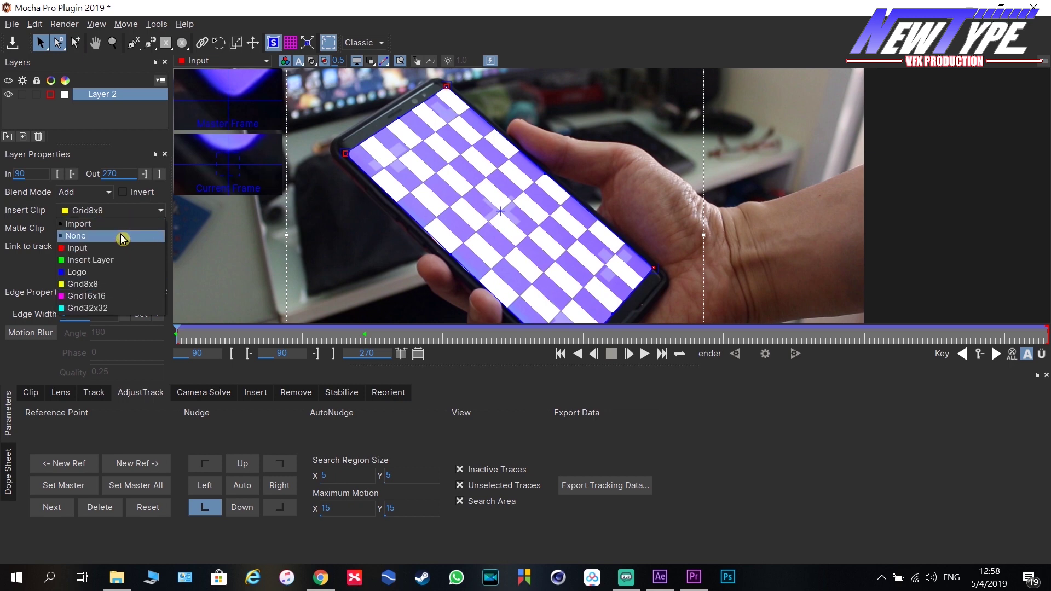
{"action": "left_click", "coordinate": [122, 236]}
{"action": "mouse_move", "coordinate": [176, 332]}
{"action": "left_mouse_down"}
{"action": "mouse_move", "coordinate": [1046, 309]}
{"action": "mouse_move", "coordinate": [115, 378]}
{"action": "left_mouse_up"}
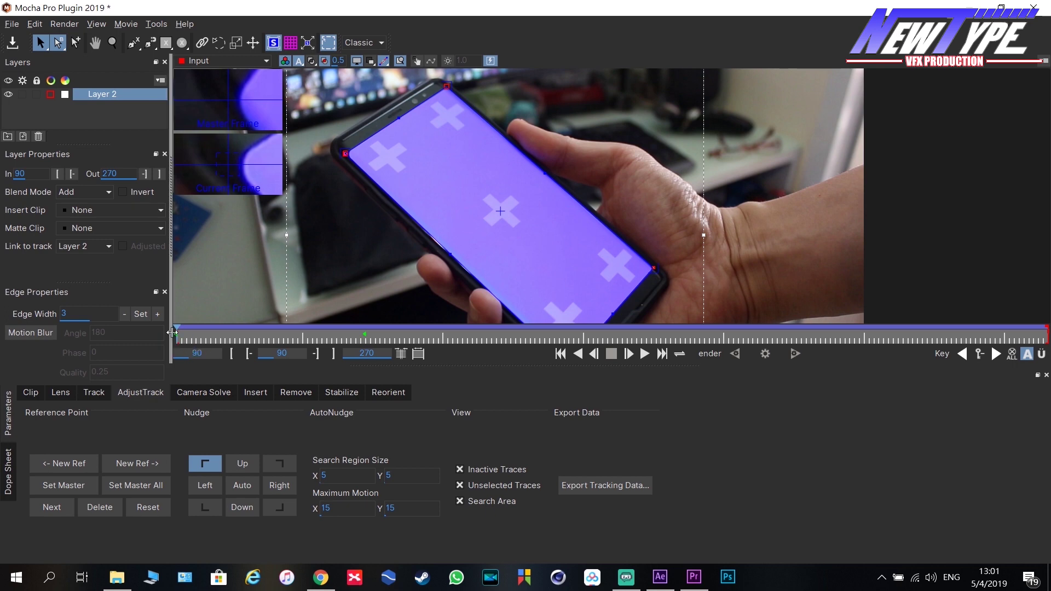
Zoom into the phone's top-left corner and drag reference points onto the top cross markers.
{"action": "scroll", "coordinate": [415, 193], "scroll_direction": "up", "scroll_amount": 2}
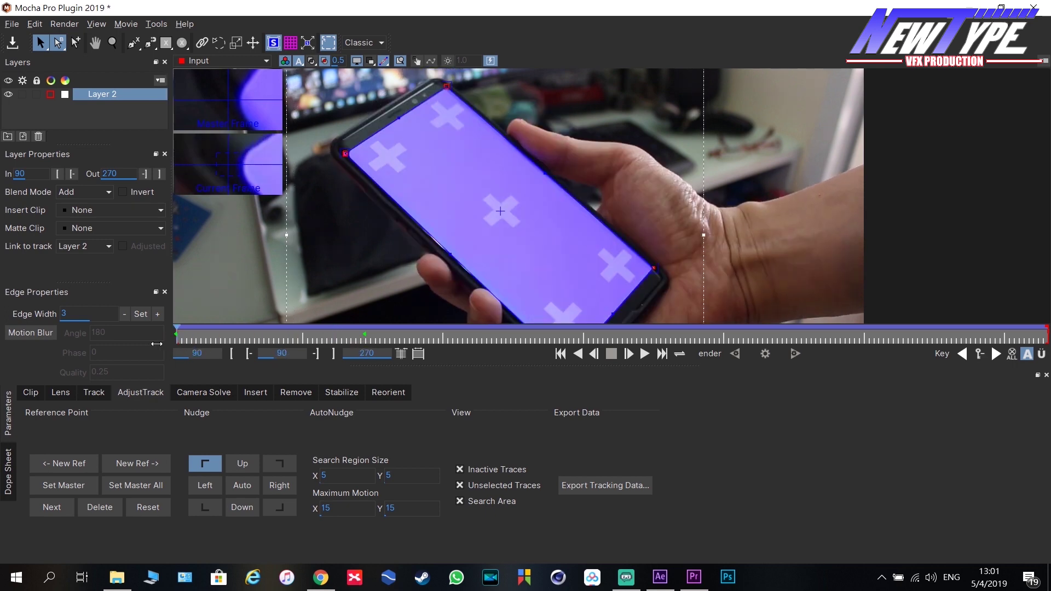
{"action": "key", "text": "z"}
{"action": "left_click", "coordinate": [415, 193]}
{"action": "scroll", "coordinate": [415, 193], "scroll_direction": "up", "scroll_amount": 2}
{"action": "key", "text": "s"}
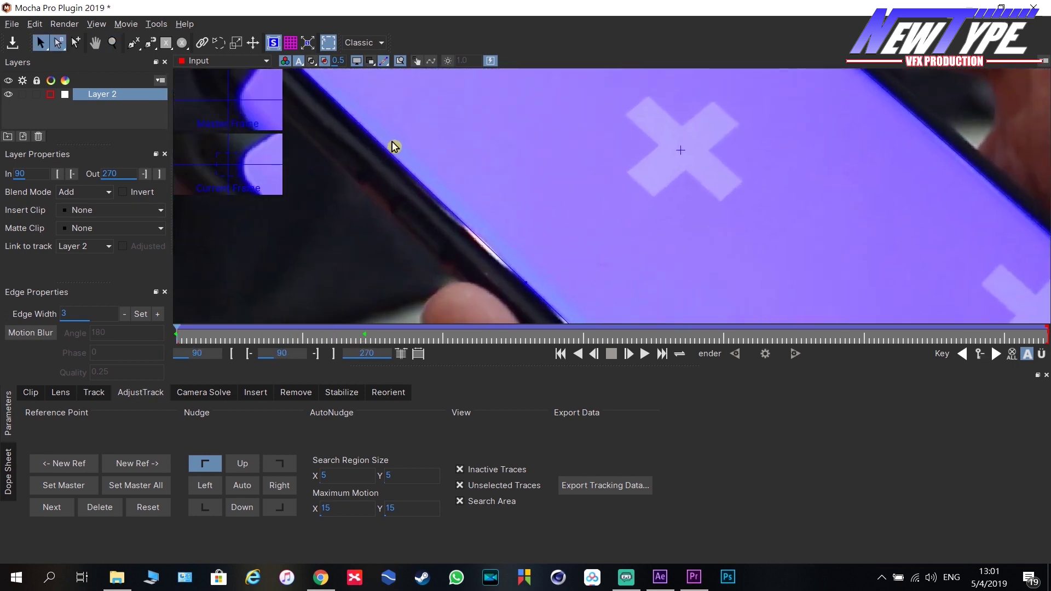
{"action": "scroll", "coordinate": [401, 199], "scroll_direction": "down", "scroll_amount": 1}
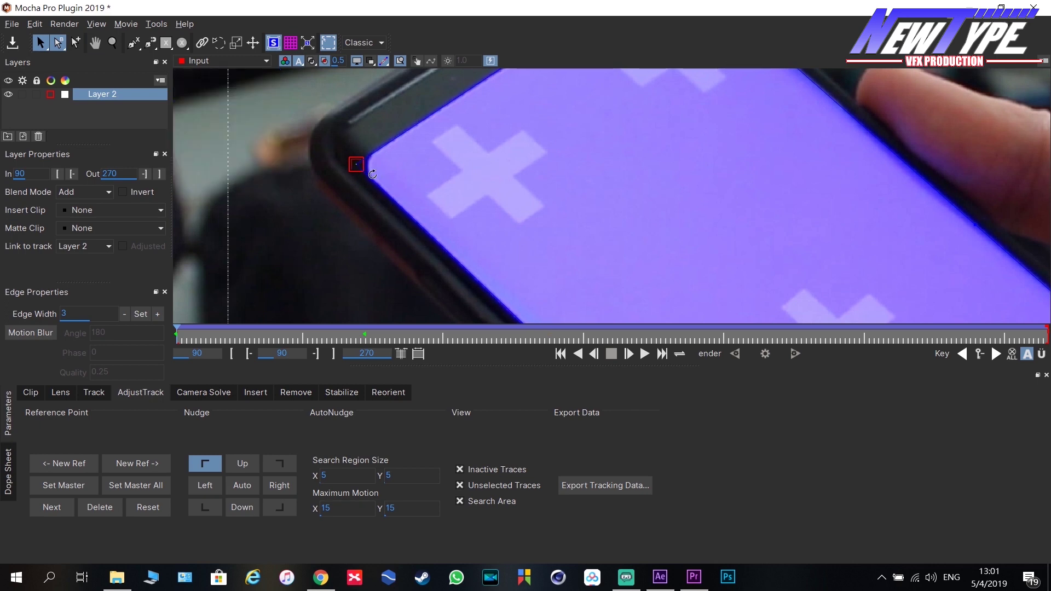
{"action": "left_click", "coordinate": [392, 185]}
{"action": "mouse_move", "coordinate": [353, 159]}
{"action": "left_mouse_down"}
{"action": "mouse_move", "coordinate": [514, 170]}
{"action": "mouse_move", "coordinate": [542, 204]}
{"action": "left_mouse_up"}
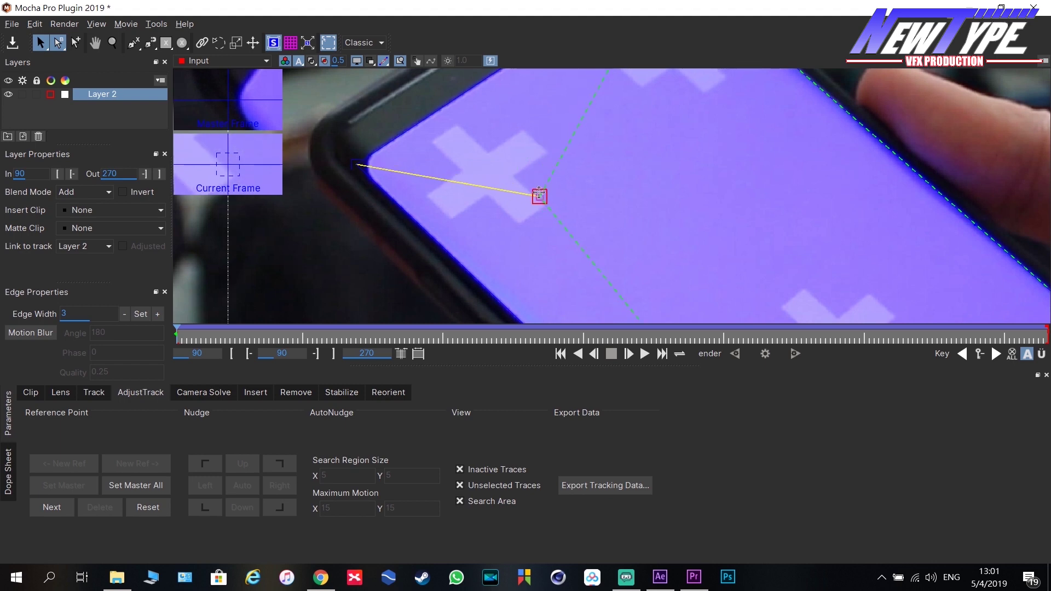
{"action": "key", "text": "Right"}
{"action": "mouse_move", "coordinate": [528, 116]}
{"action": "left_mouse_down"}
{"action": "mouse_move", "coordinate": [522, 89]}
{"action": "mouse_move", "coordinate": [542, 228]}
{"action": "left_mouse_up"}
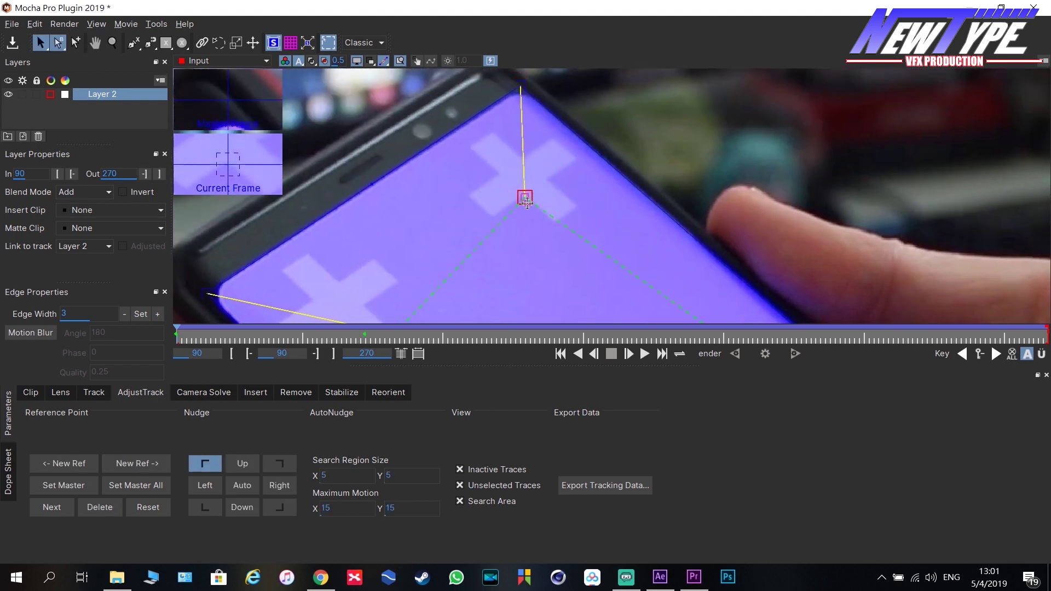
Move the lower corner's reference point onto its cross marker and click Set Master All.
{"action": "key", "text": "x"}
{"action": "scroll", "coordinate": [538, 166], "scroll_direction": "up", "scroll_amount": 3}
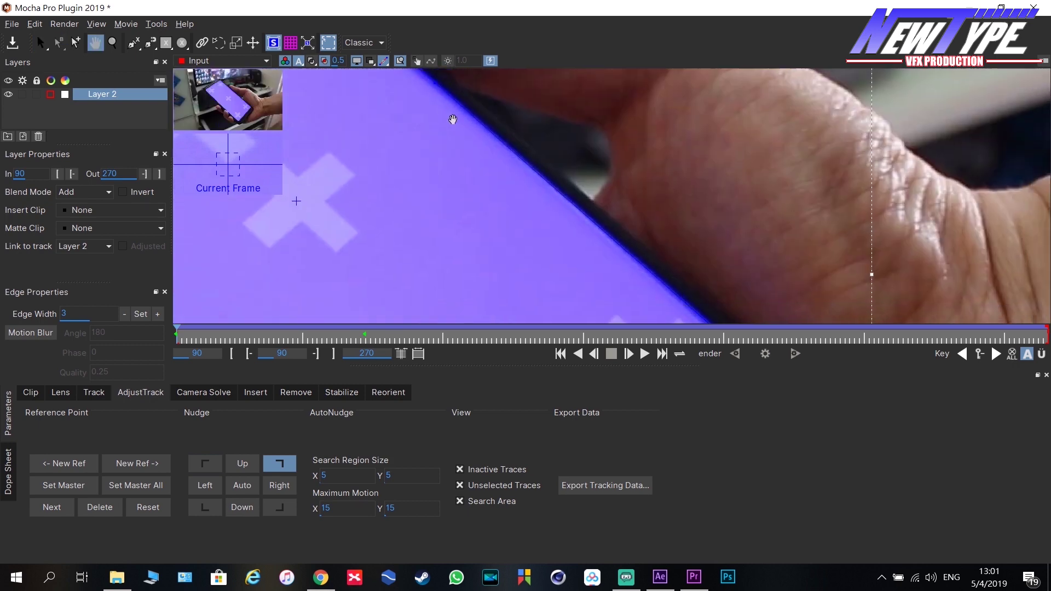
{"action": "left_click_drag", "start_coordinate": [538, 167], "coordinate": [597, 181]}
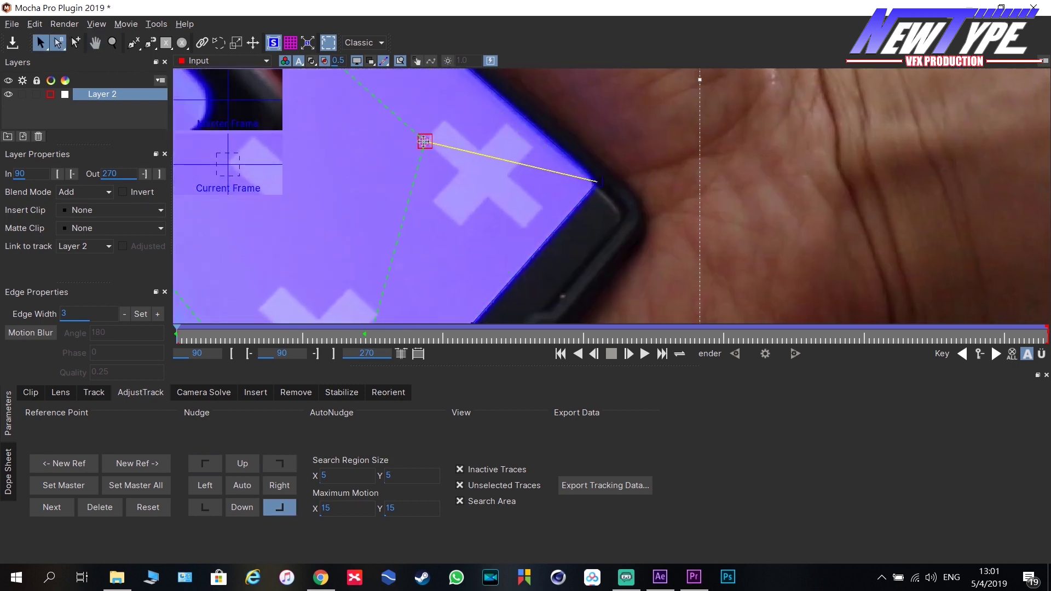
{"action": "key", "text": "Right"}
{"action": "left_click", "coordinate": [397, 248]}
{"action": "left_click_drag", "start_coordinate": [396, 248], "coordinate": [339, 221]}
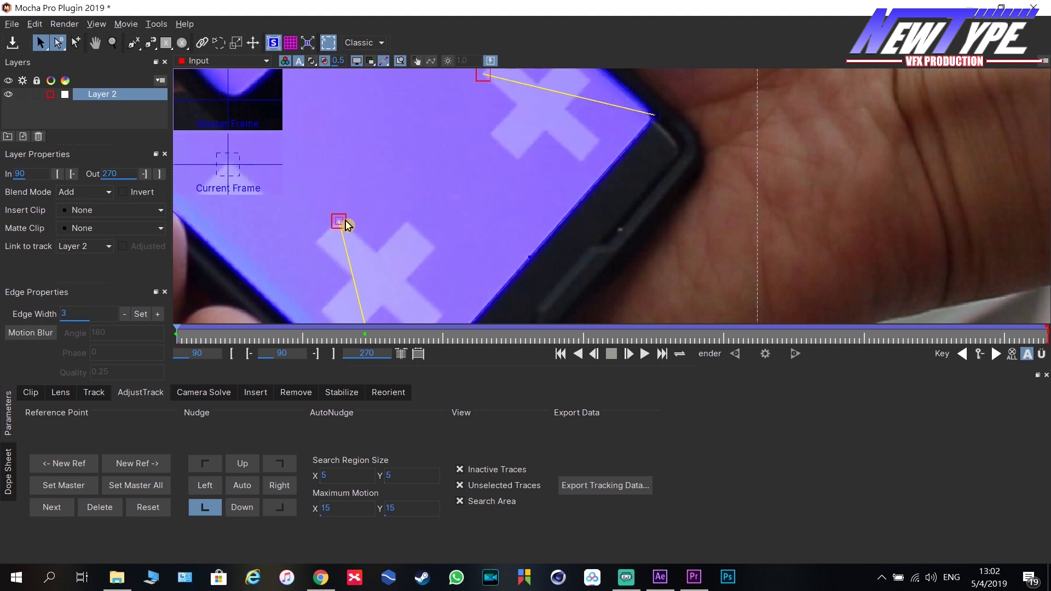
{"action": "left_click", "coordinate": [151, 489]}
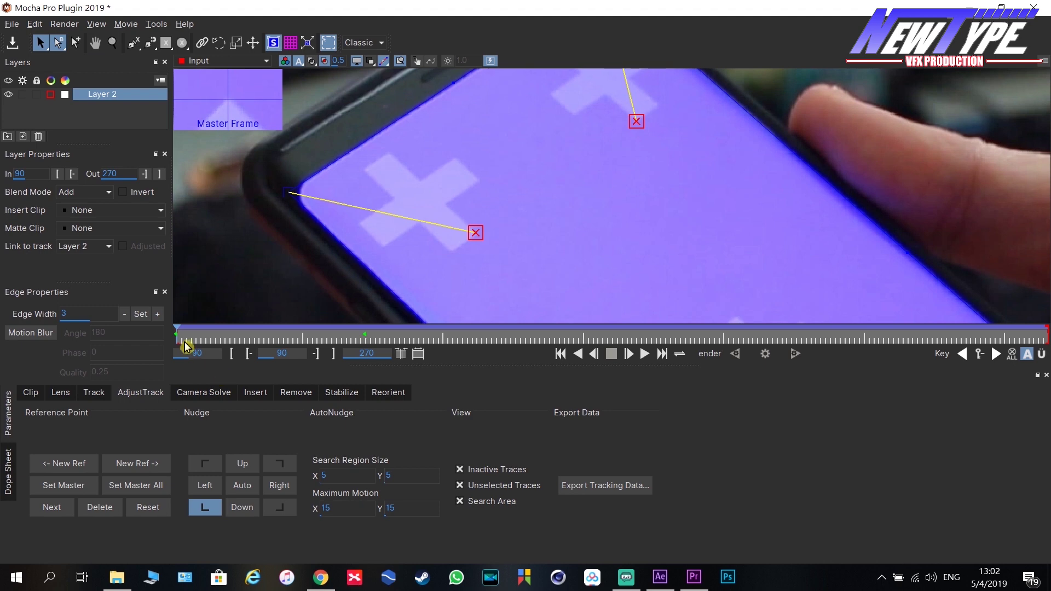
At frame 123, align the bottom-right reference point with the screen corner and apply Auto.
{"action": "key", "text": "x"}
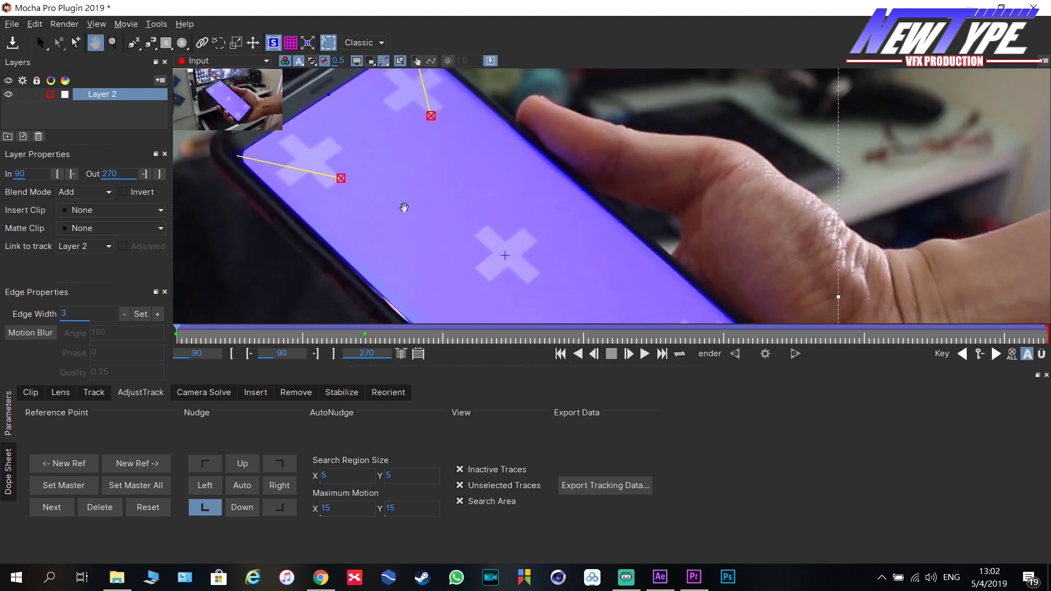
{"action": "key", "text": "z"}
{"action": "left_click_drag", "start_coordinate": [178, 334], "coordinate": [1047, 342]}
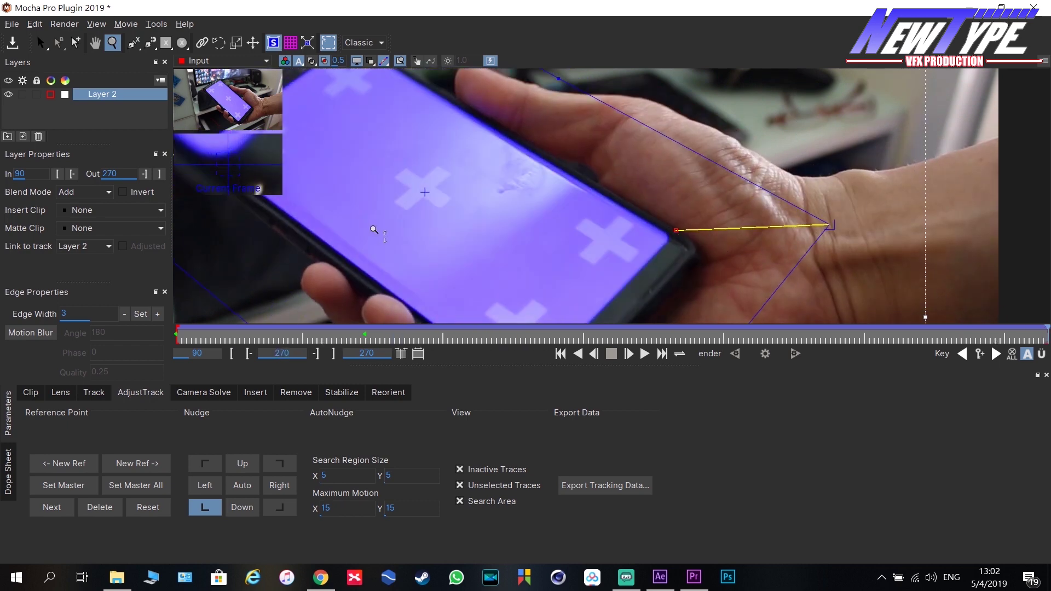
{"action": "left_click", "coordinate": [40, 42]}
{"action": "left_click_drag", "start_coordinate": [676, 231], "coordinate": [579, 228]}
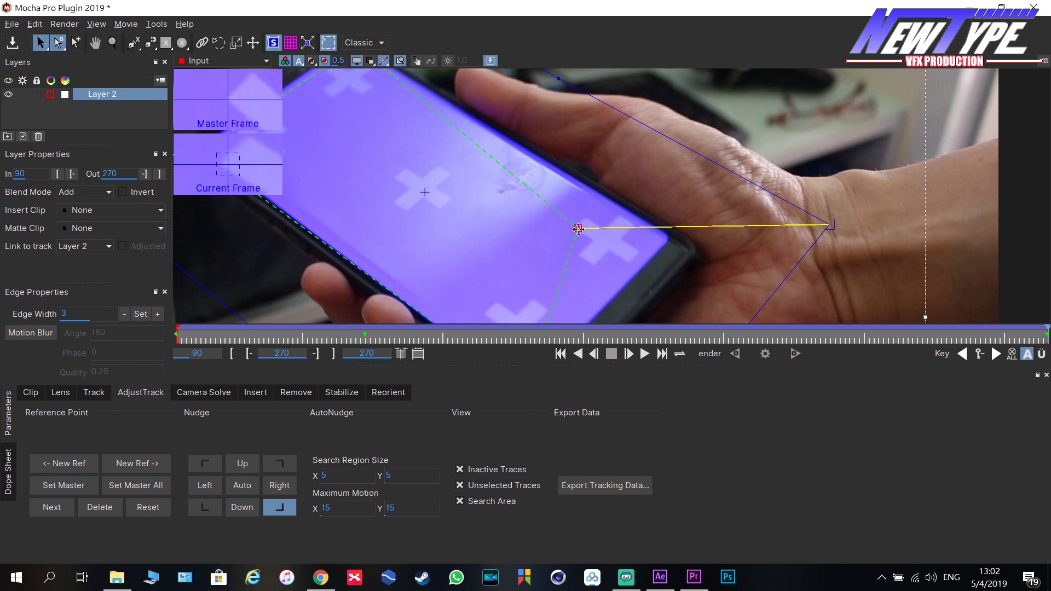
{"action": "left_click", "coordinate": [245, 497]}
Place the bottom-left and top-right points on the screen corners, then scrub back to about frame 133.
{"action": "left_click", "coordinate": [537, 263]}
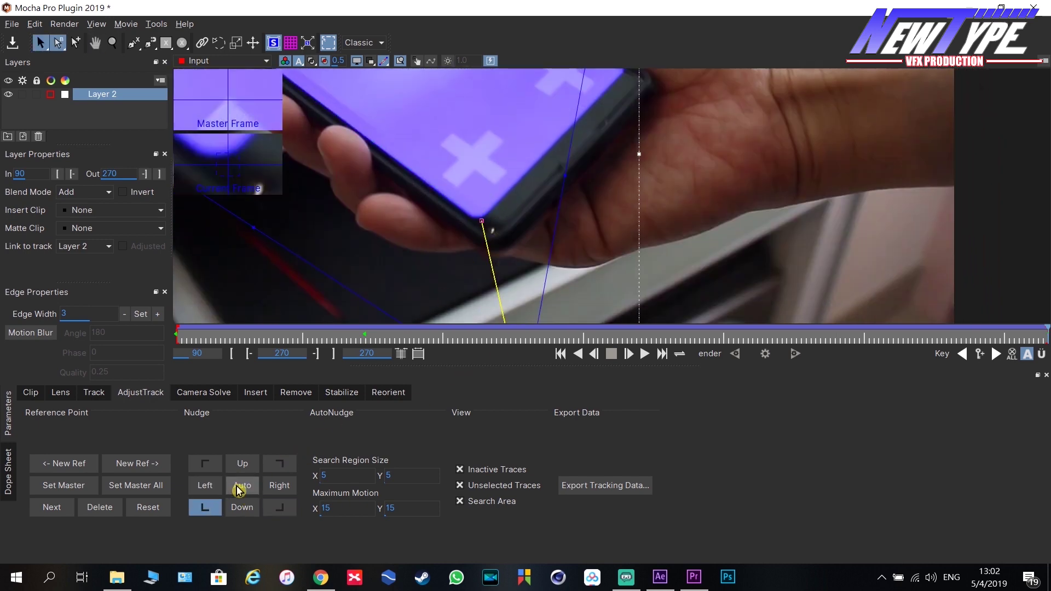
{"action": "mouse_move", "coordinate": [482, 222]}
{"action": "left_mouse_down"}
{"action": "mouse_move", "coordinate": [474, 147]}
{"action": "mouse_move", "coordinate": [454, 133]}
{"action": "left_mouse_up"}
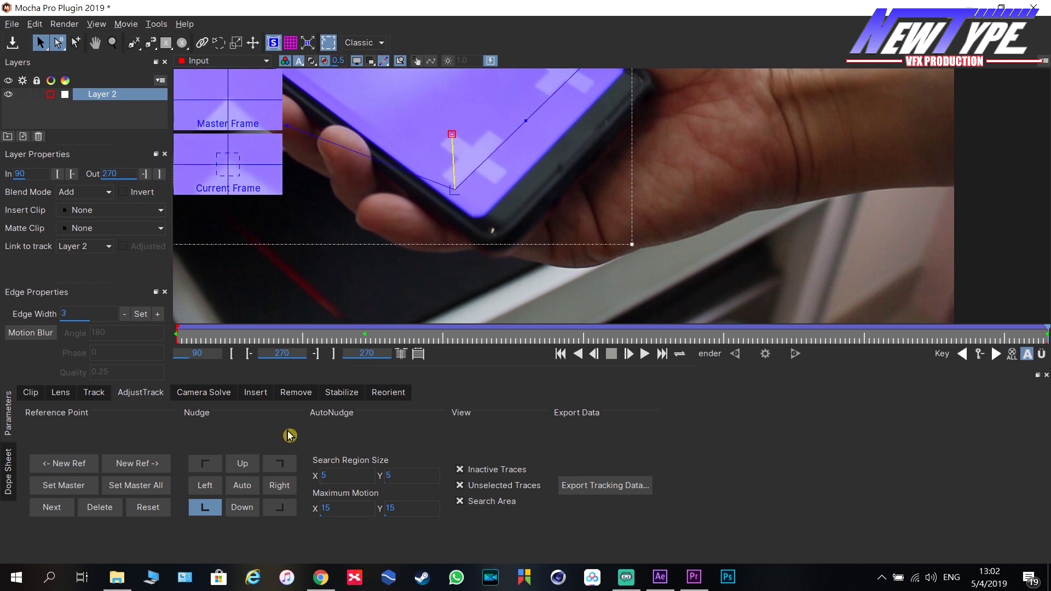
{"action": "left_click", "coordinate": [454, 132]}
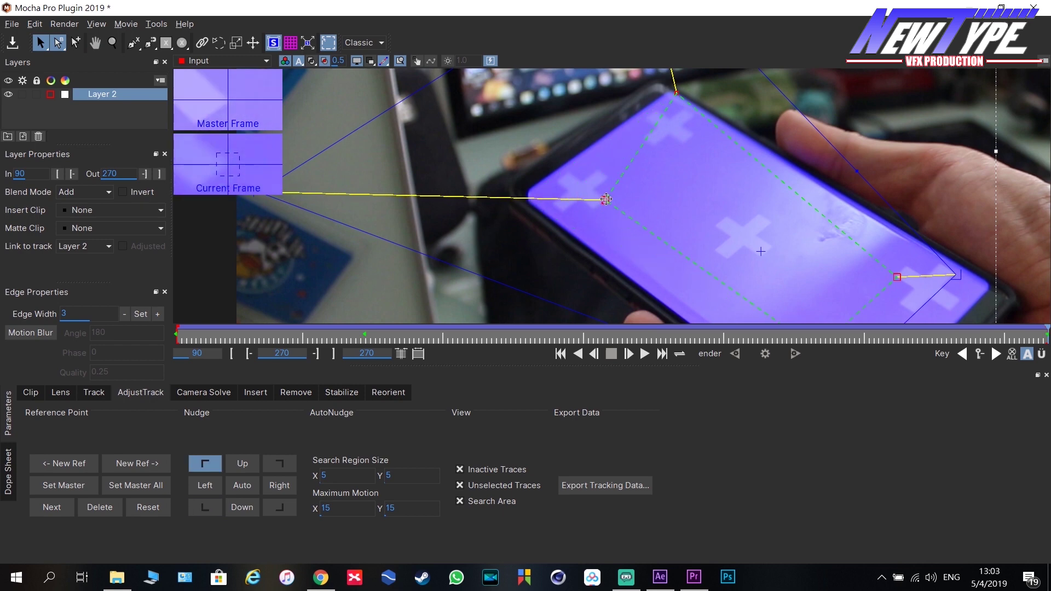
{"action": "left_click_drag", "start_coordinate": [678, 94], "coordinate": [684, 141]}
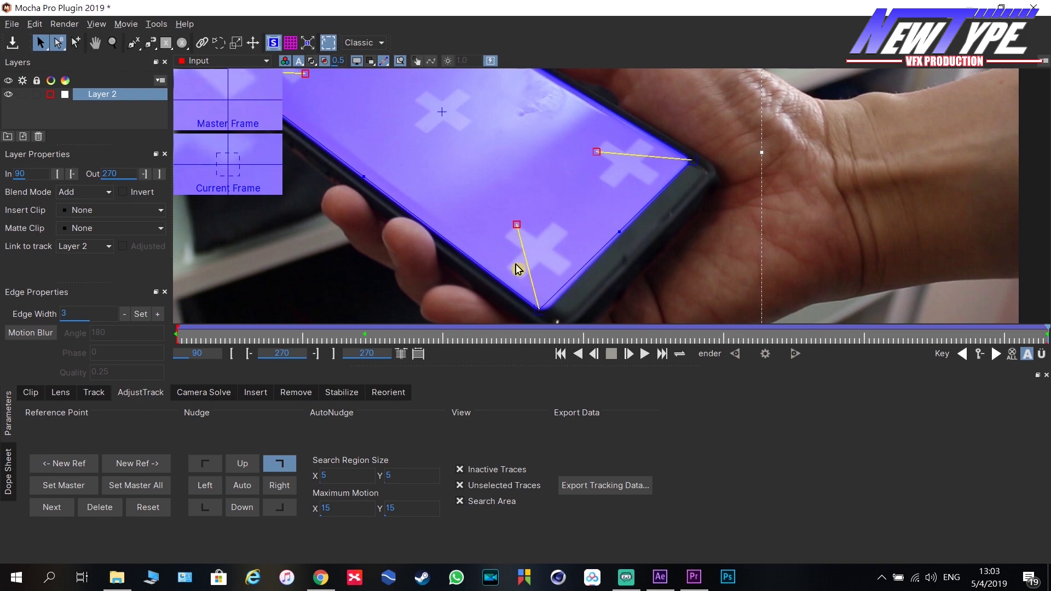
{"action": "left_click", "coordinate": [517, 244]}
{"action": "mouse_move", "coordinate": [569, 375]}
{"action": "left_mouse_down"}
{"action": "mouse_move", "coordinate": [379, 372]}
{"action": "mouse_move", "coordinate": [581, 355]}
{"action": "left_mouse_up"}
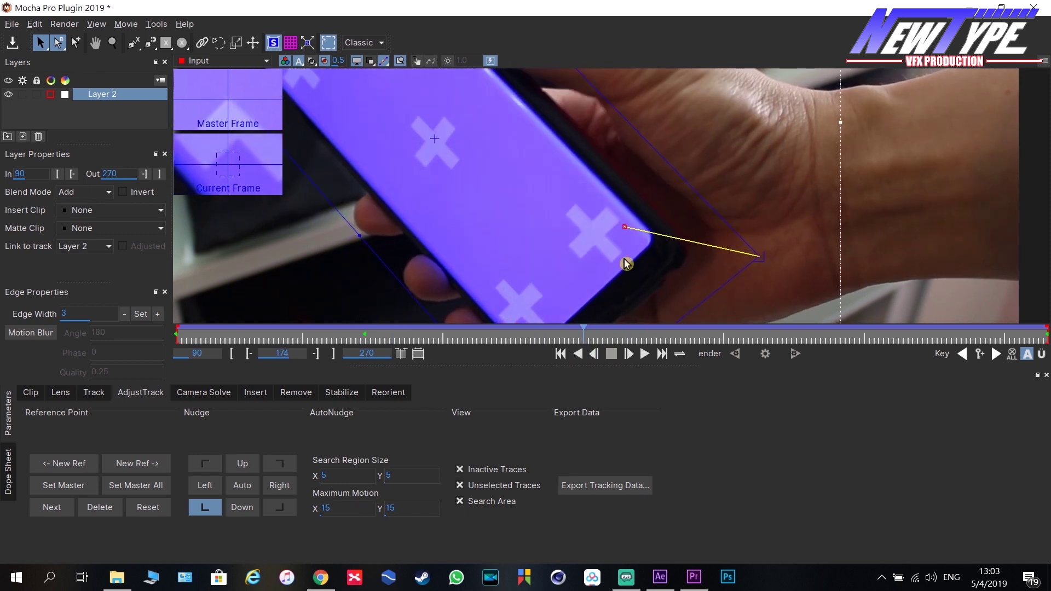
Reposition a corner point onto the screen corner and cycle through the surface's corner points.
{"action": "left_click_drag", "start_coordinate": [624, 226], "coordinate": [570, 212]}
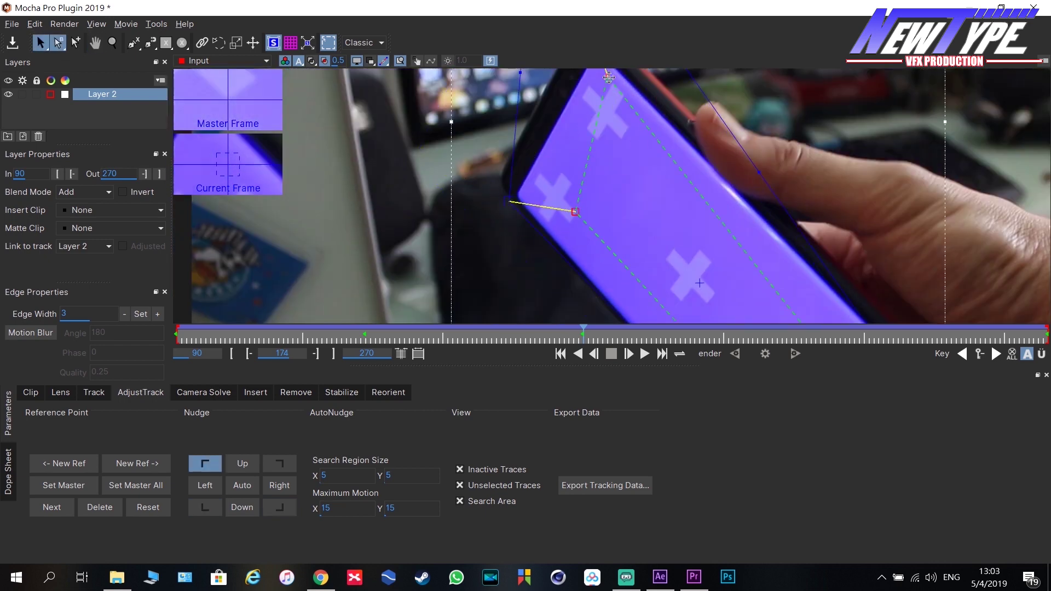
{"action": "left_click", "coordinate": [280, 463]}
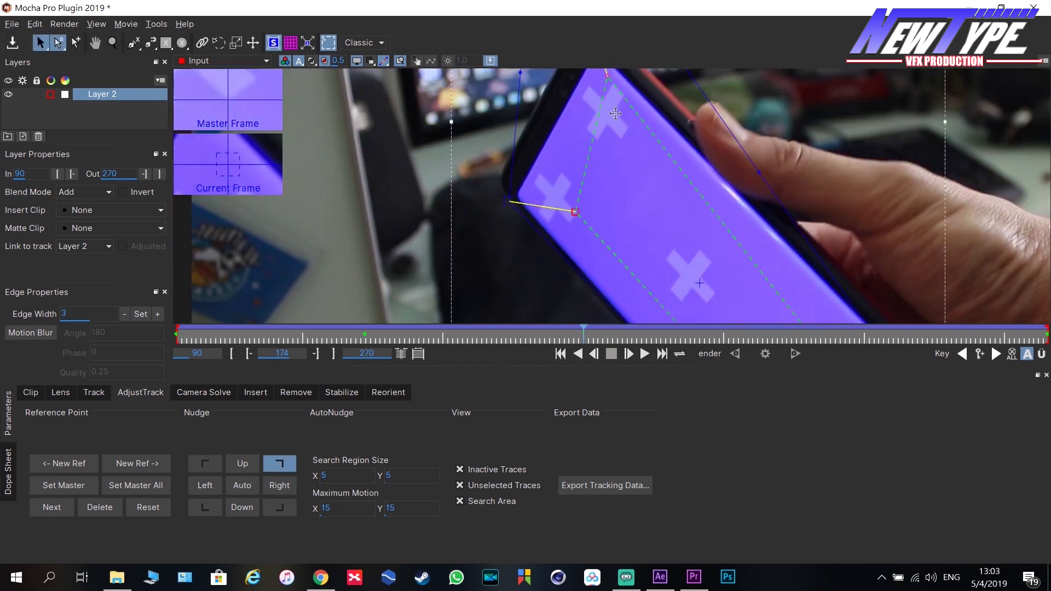
{"action": "left_click", "coordinate": [620, 138]}
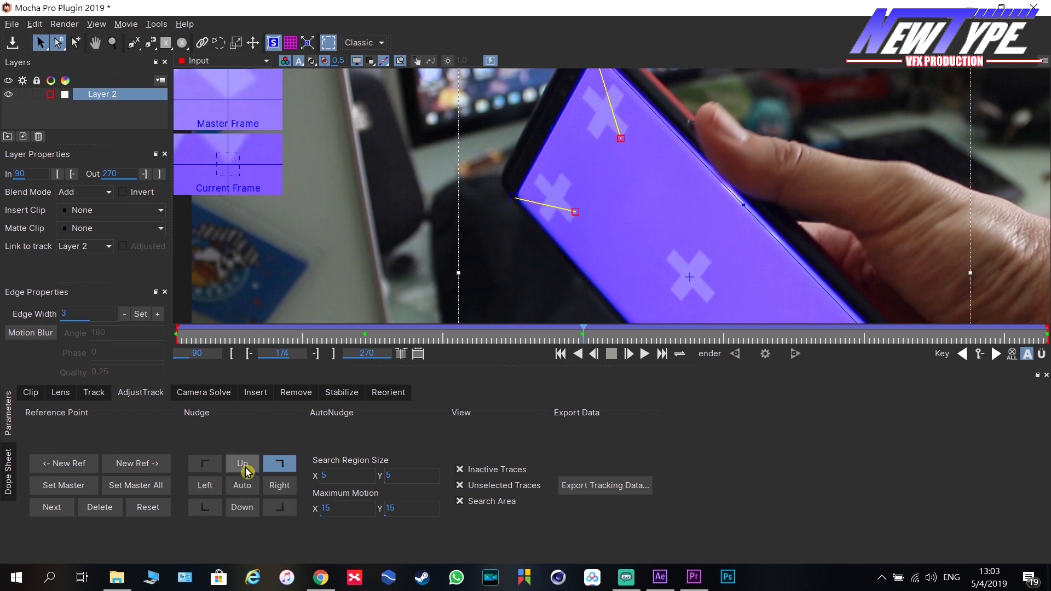
{"action": "left_click", "coordinate": [570, 206]}
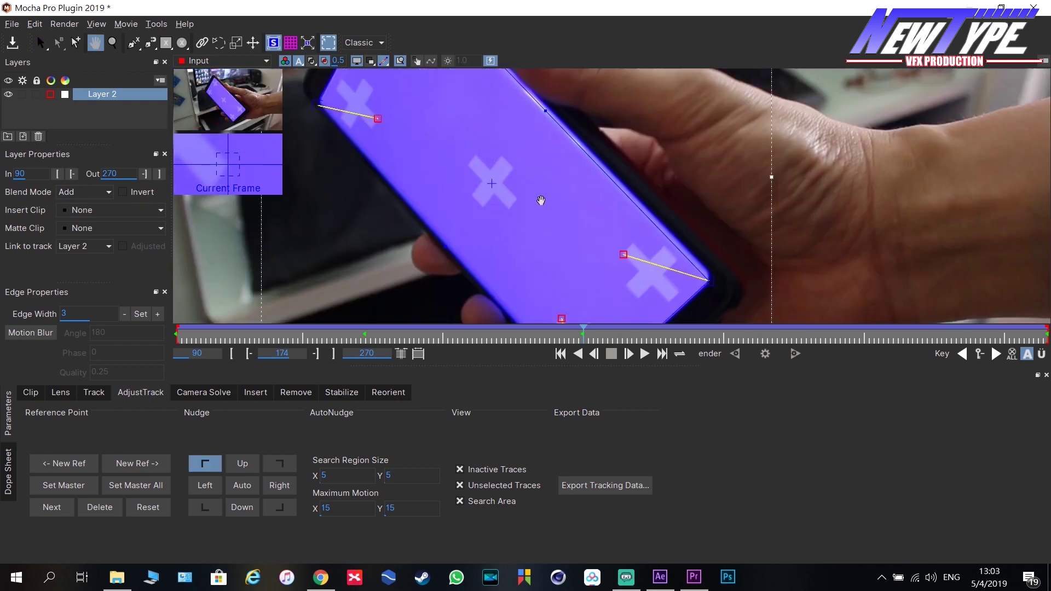
{"action": "left_click", "coordinate": [463, 193]}
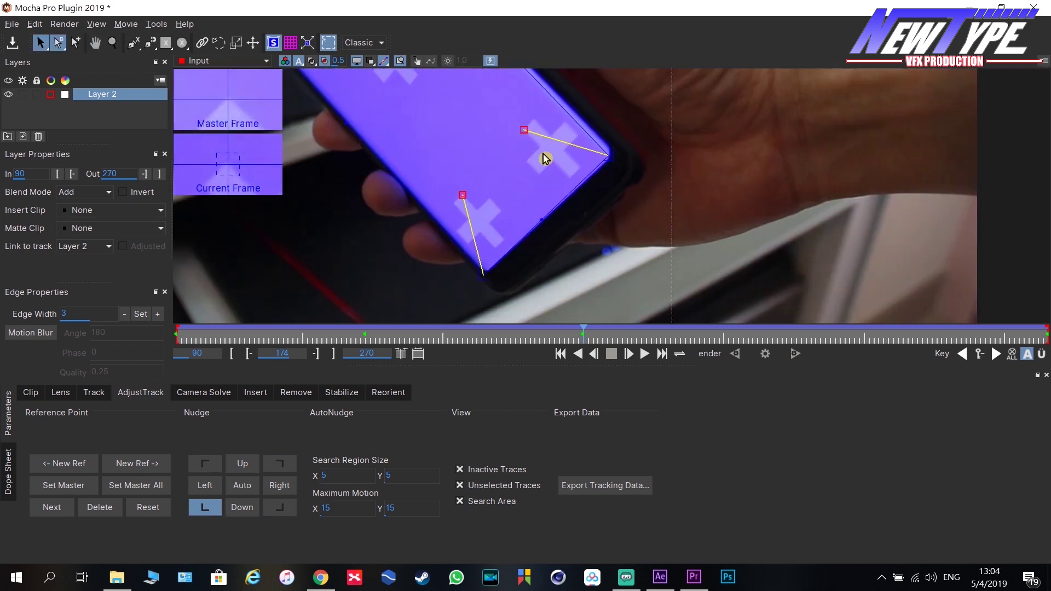
{"action": "key", "text": "l"}
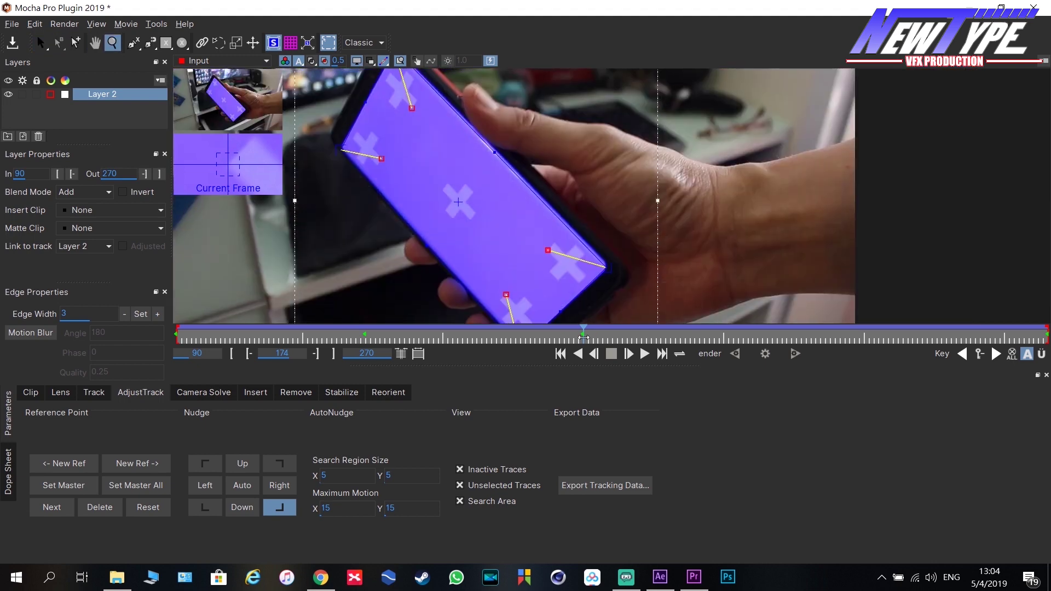
{"action": "key", "text": "z"}
Move to frames 222 and 249, panning to the corner and picking the top-right and bottom-left points.
{"action": "left_click_drag", "start_coordinate": [418, 181], "coordinate": [417, 169]}
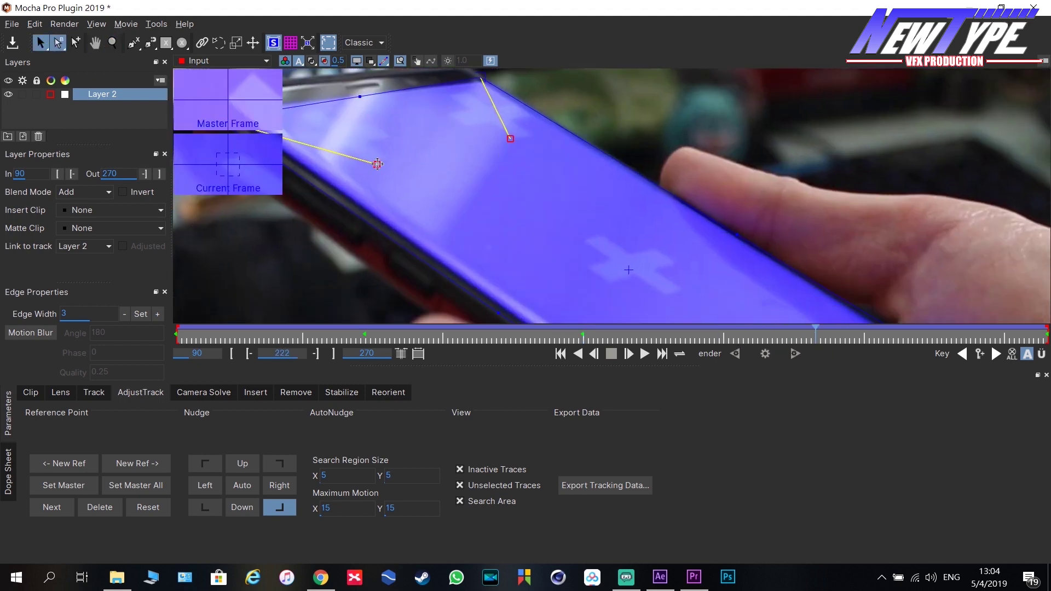
{"action": "left_click", "coordinate": [280, 463]}
{"action": "key", "text": "x"}
{"action": "left_click_drag", "start_coordinate": [635, 237], "coordinate": [711, 265]}
{"action": "scroll", "coordinate": [710, 264], "scroll_direction": "down", "scroll_amount": 2}
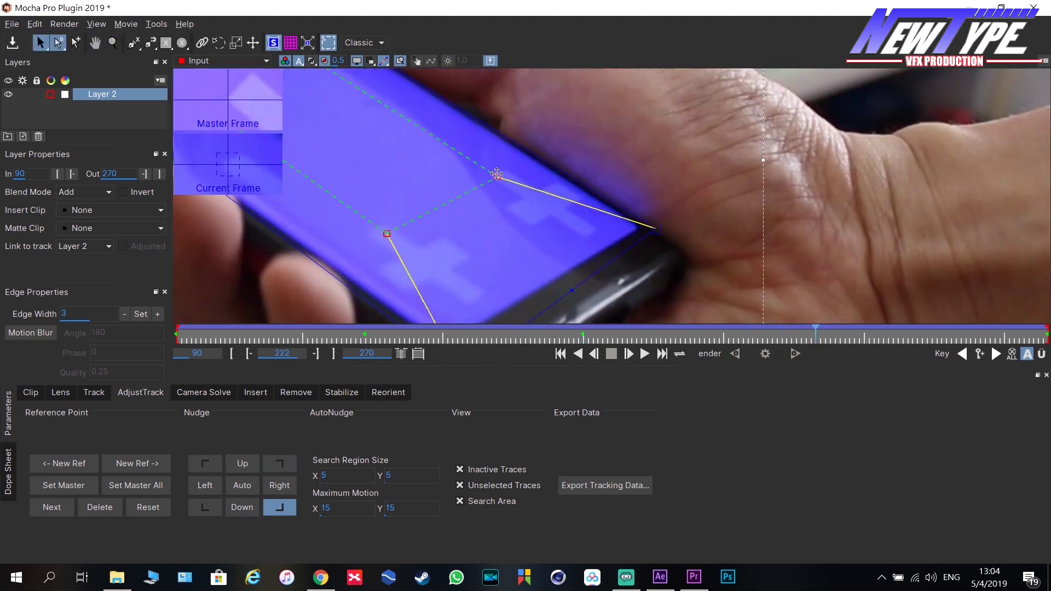
{"action": "left_click", "coordinate": [729, 320]}
{"action": "key", "text": "l"}
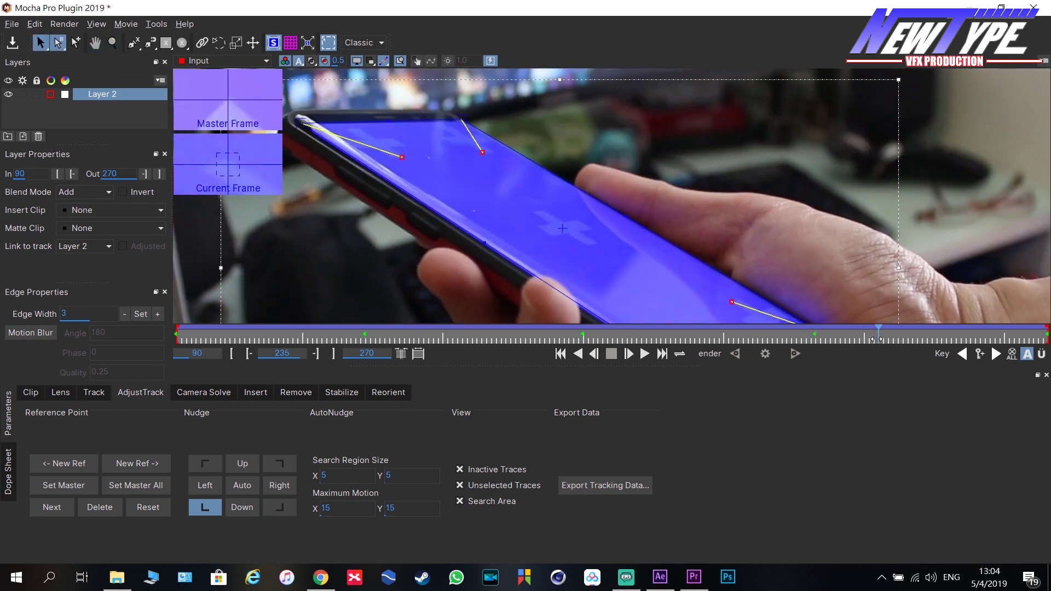
{"action": "key", "text": "s"}
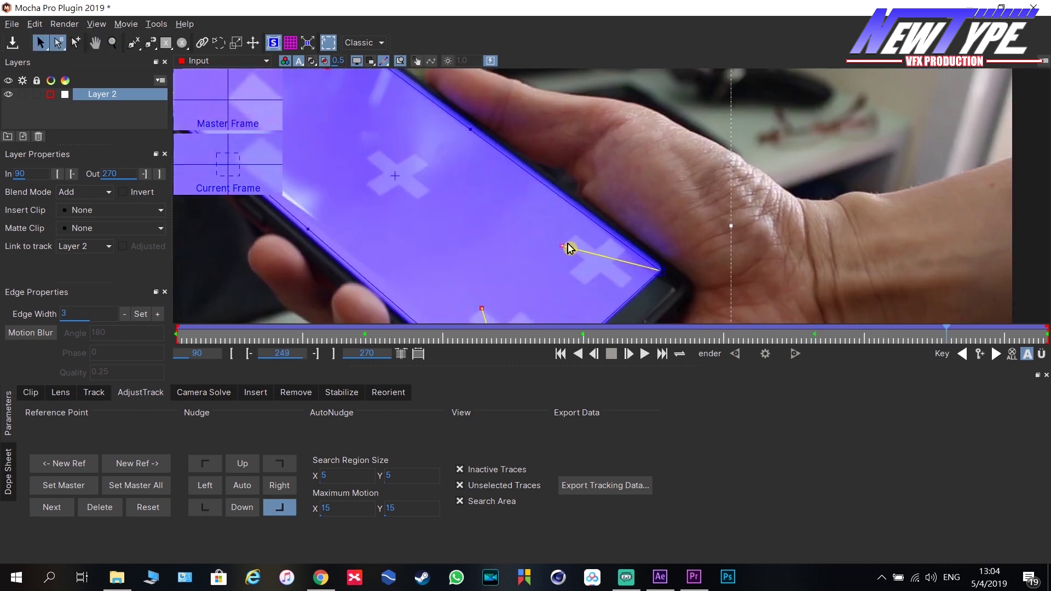
Zoom in on the top corner and nudge the top-right point onto the screen corner.
{"action": "left_click", "coordinate": [474, 163]}
{"action": "key", "text": "z"}
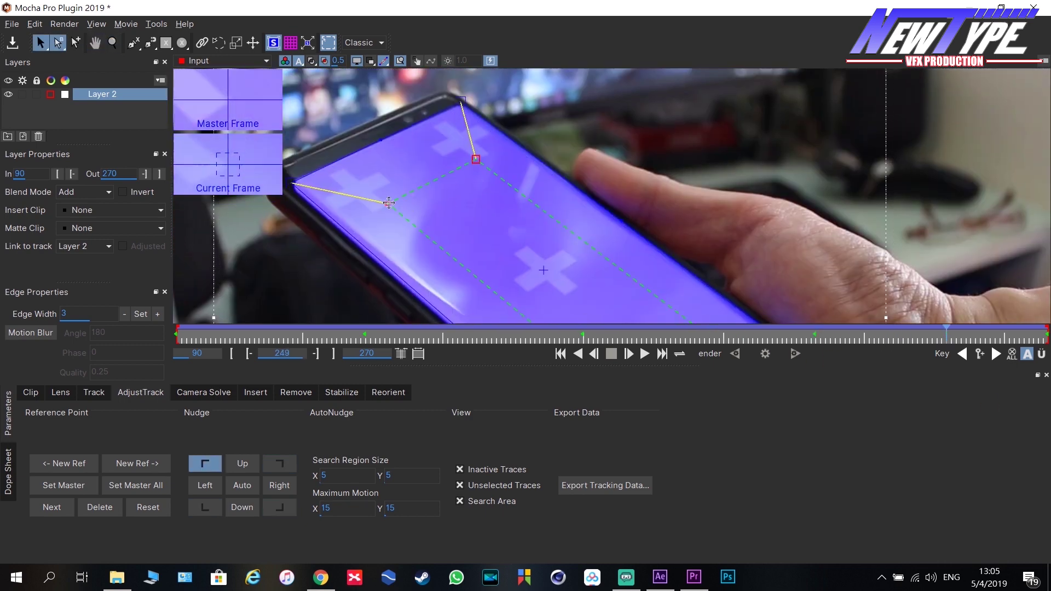
{"action": "left_click_drag", "start_coordinate": [475, 163], "coordinate": [664, 237]}
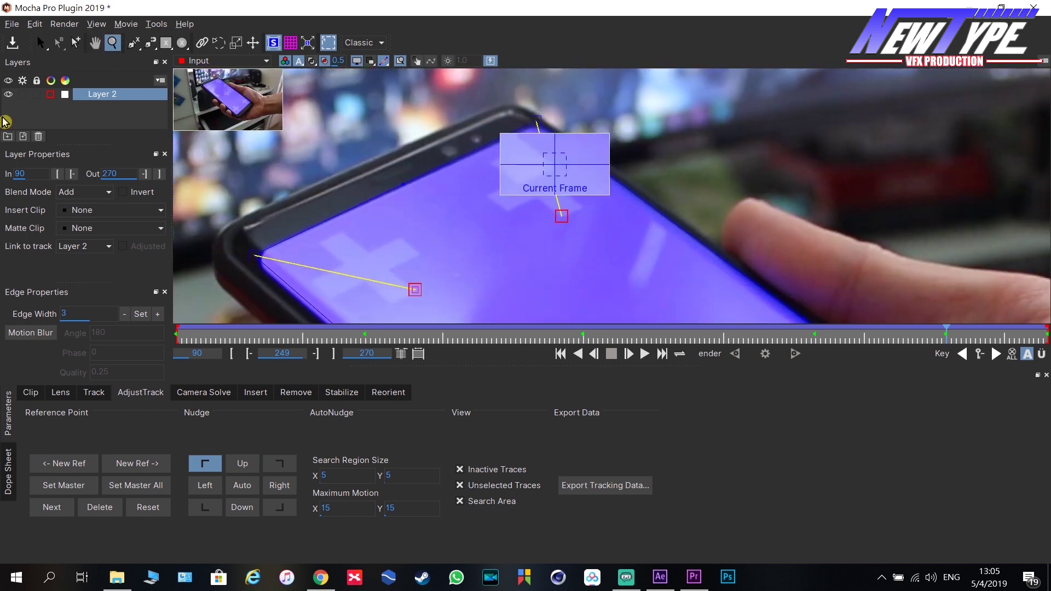
{"action": "left_click", "coordinate": [42, 48]}
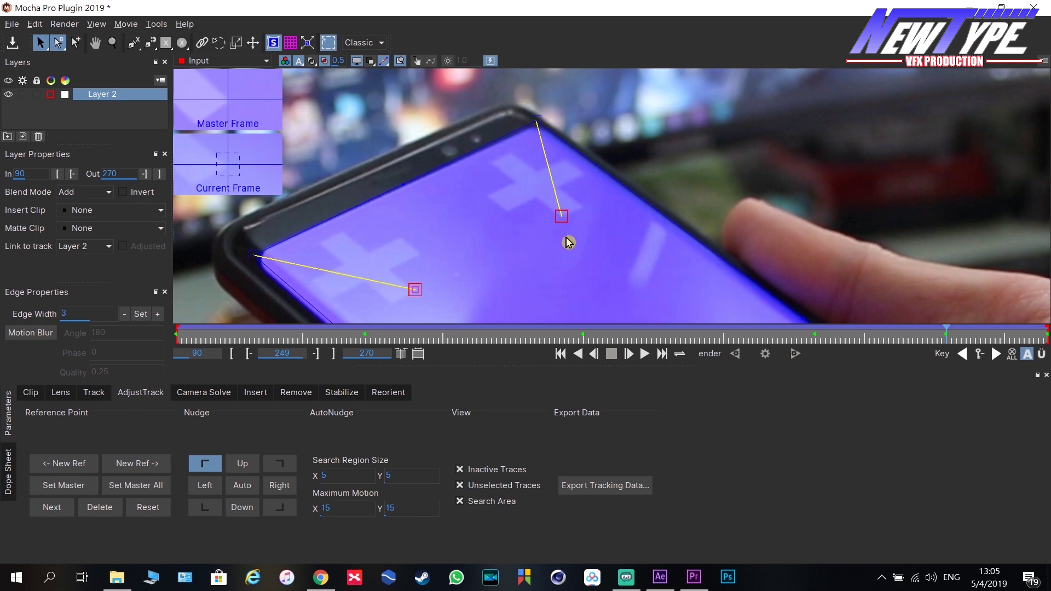
{"action": "left_click", "coordinate": [562, 216]}
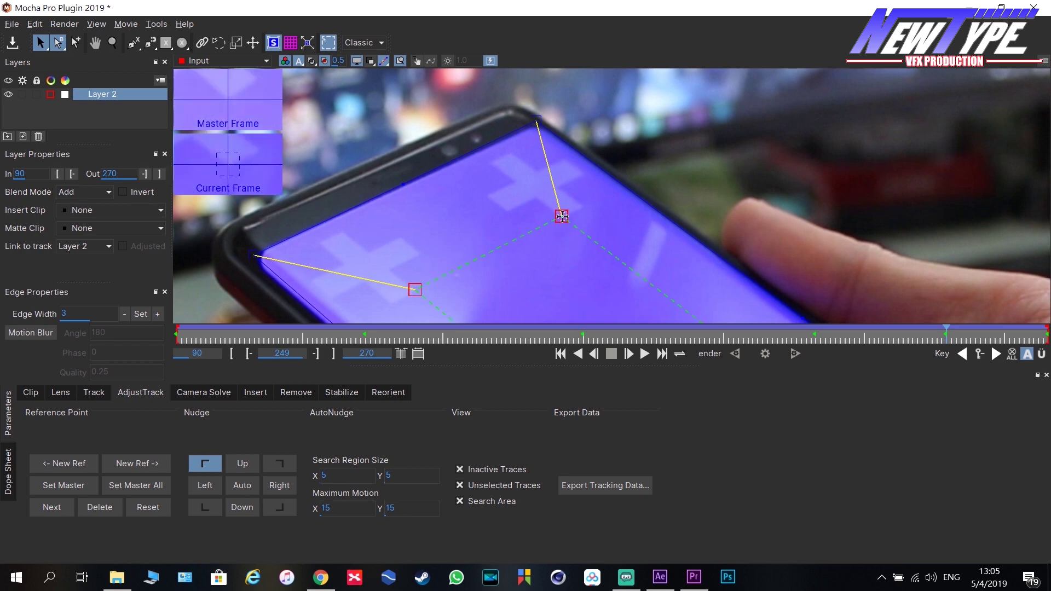
{"action": "left_click", "coordinate": [562, 216]}
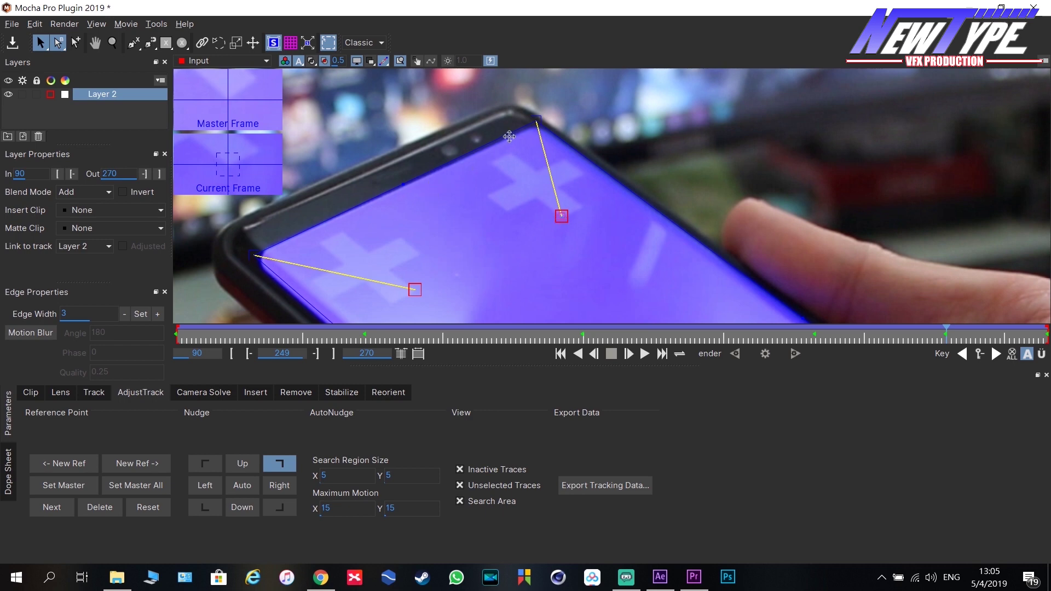
{"action": "left_click_drag", "start_coordinate": [560, 218], "coordinate": [561, 219]}
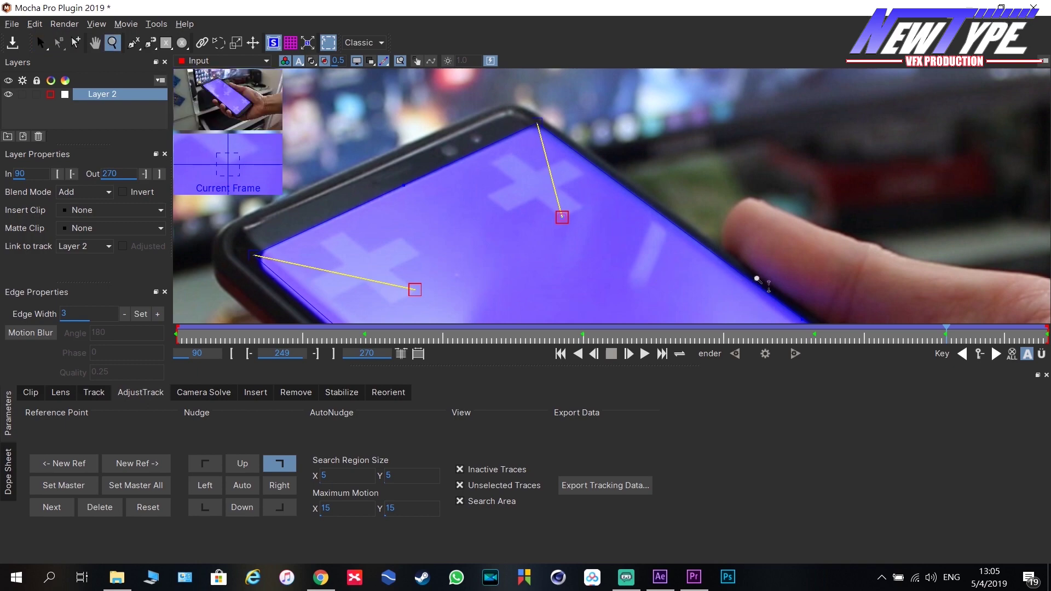
Zoom far into the corner and step back to around frame 150.
{"action": "key", "text": "z"}
{"action": "scroll", "coordinate": [625, 290], "scroll_direction": "up", "scroll_amount": 3}
{"action": "key", "text": "s"}
{"action": "key", "text": "Left"}
{"action": "key", "text": "Left"}
{"action": "key", "text": "Left"}
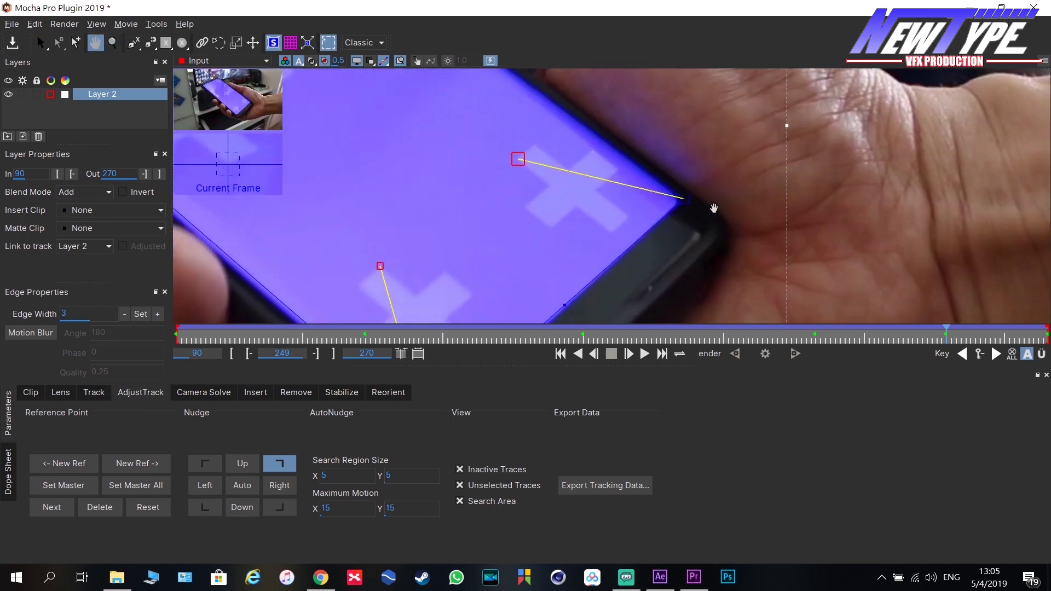
{"action": "key", "text": "Left"}
{"action": "key", "text": "Left"}
{"action": "key", "text": "Left"}
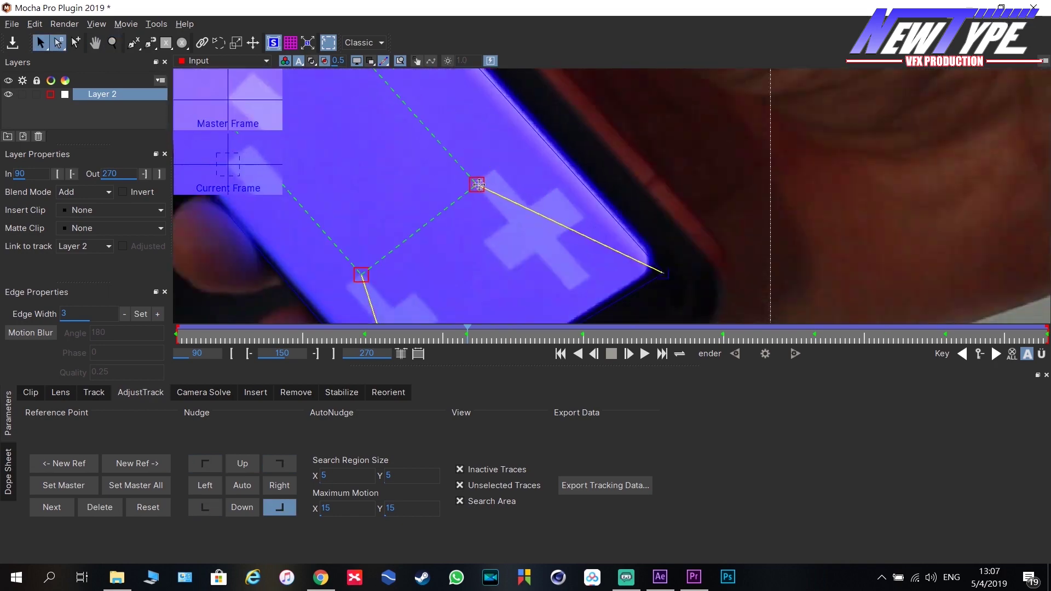
Zoom and pan over the phone corner while moving between frames 129 and 238.
{"action": "key", "text": "Right"}
{"action": "key", "text": "Right"}
{"action": "key", "text": "Right"}
{"action": "key", "text": "z"}
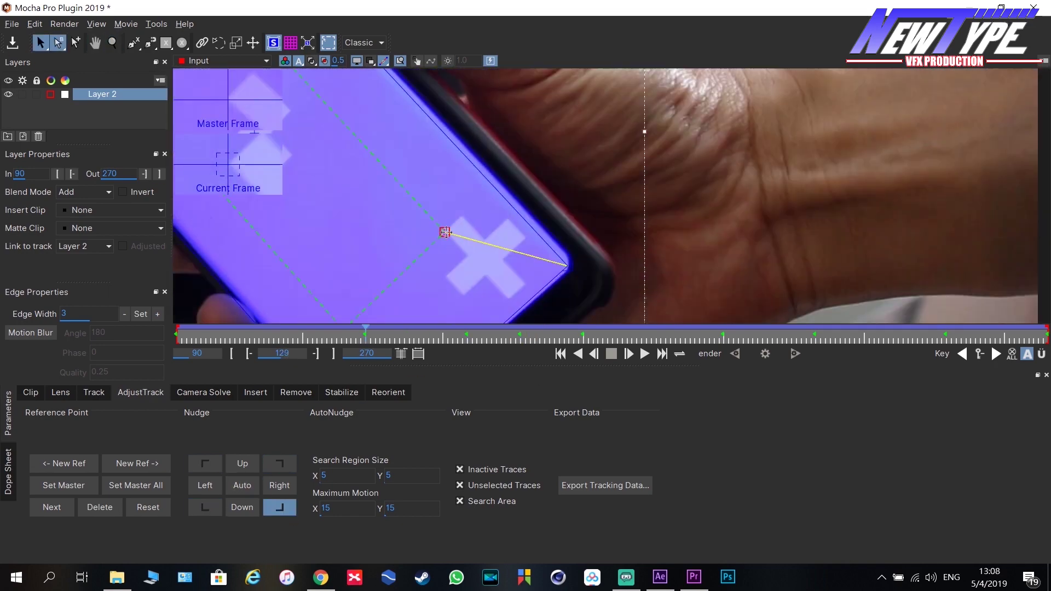
{"action": "mouse_move", "coordinate": [525, 331]}
{"action": "left_mouse_down"}
{"action": "mouse_move", "coordinate": [426, 350]}
{"action": "mouse_move", "coordinate": [525, 334]}
{"action": "mouse_move", "coordinate": [216, 331]}
{"action": "mouse_move", "coordinate": [235, 361]}
{"action": "left_mouse_up"}
{"action": "left_click", "coordinate": [468, 110]}
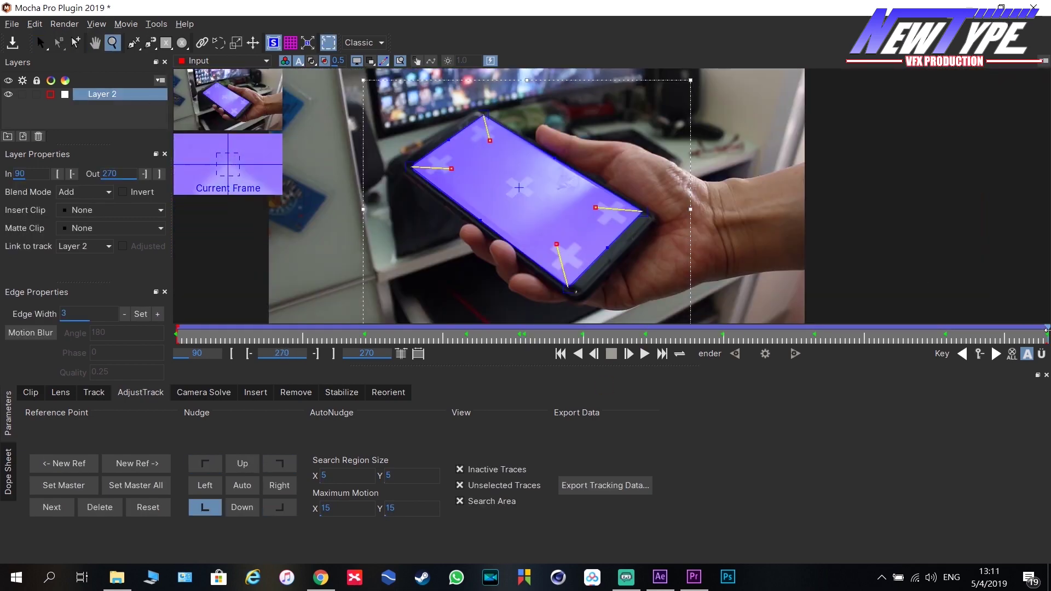
{"action": "key", "text": "z"}
{"action": "left_click", "coordinate": [592, 175]}
{"action": "key", "text": "s"}
{"action": "mouse_move", "coordinate": [365, 332]}
{"action": "left_mouse_down"}
{"action": "mouse_move", "coordinate": [914, 338]}
{"action": "mouse_move", "coordinate": [165, 348]}
{"action": "left_mouse_up"}
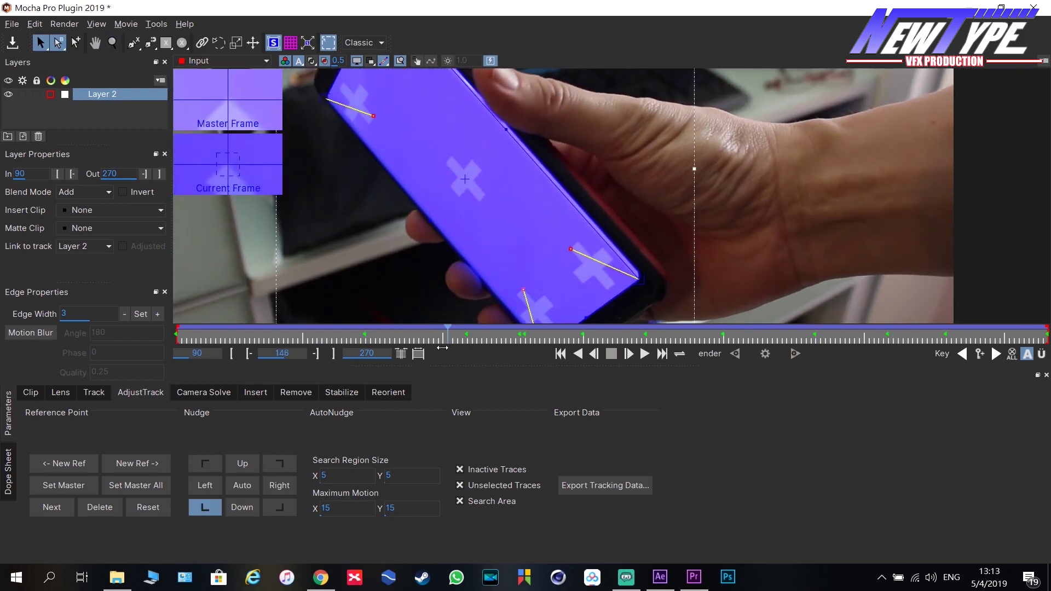
{"action": "key", "text": "x"}
{"action": "mouse_move", "coordinate": [347, 215]}
{"action": "left_mouse_down"}
{"action": "mouse_move", "coordinate": [368, 183]}
{"action": "mouse_move", "coordinate": [406, 221]}
{"action": "left_mouse_up"}
{"action": "scroll", "coordinate": [367, 184], "scroll_direction": "down", "scroll_amount": 2}
{"action": "key", "text": "z"}
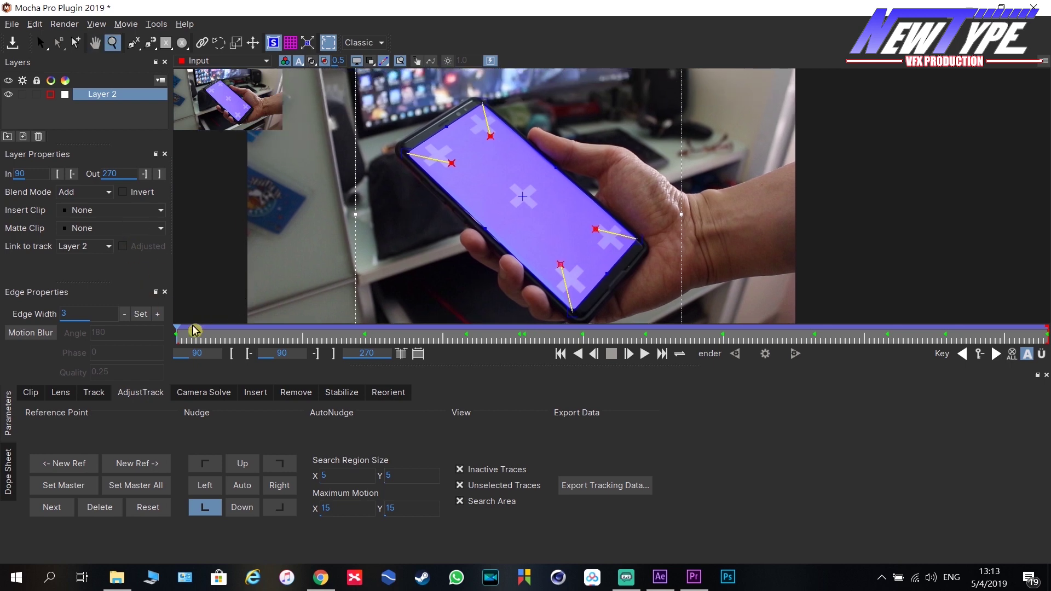
Play back the track, pick the top-right corner at frame 182, and open the Insert Clip list.
{"action": "key", "text": "space"}
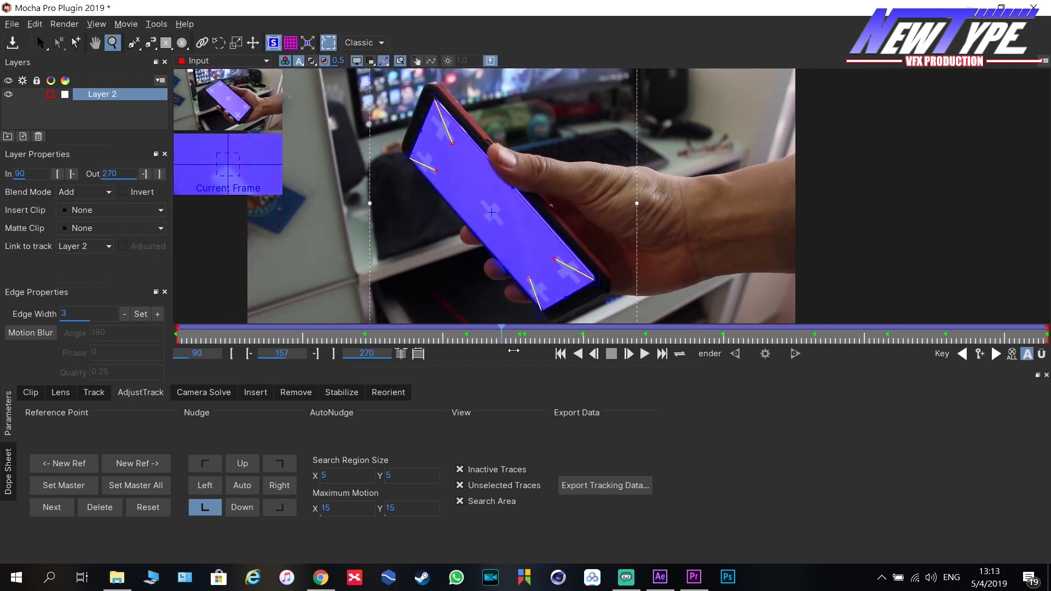
{"action": "left_click_drag", "start_coordinate": [618, 348], "coordinate": [523, 348]}
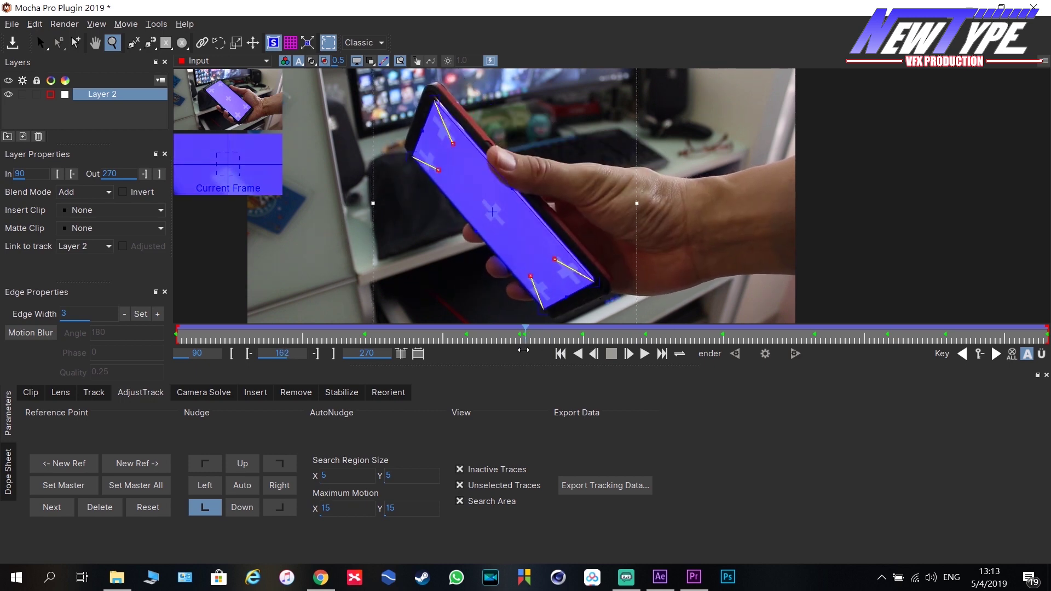
{"action": "scroll", "coordinate": [419, 103], "scroll_direction": "up", "scroll_amount": 4}
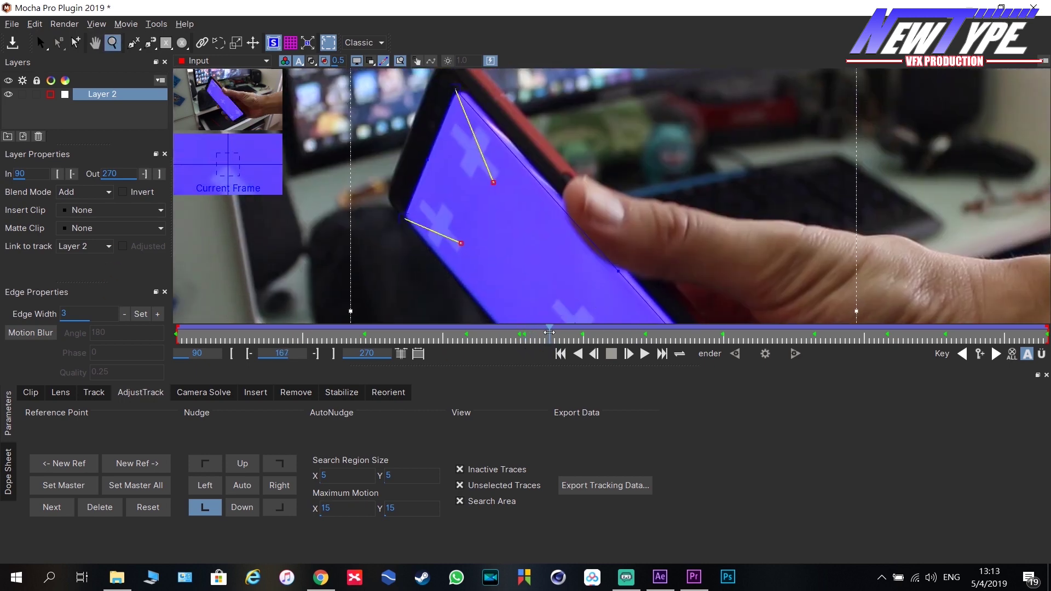
{"action": "left_click", "coordinate": [278, 464]}
{"action": "left_click_drag", "start_coordinate": [521, 334], "coordinate": [621, 368]}
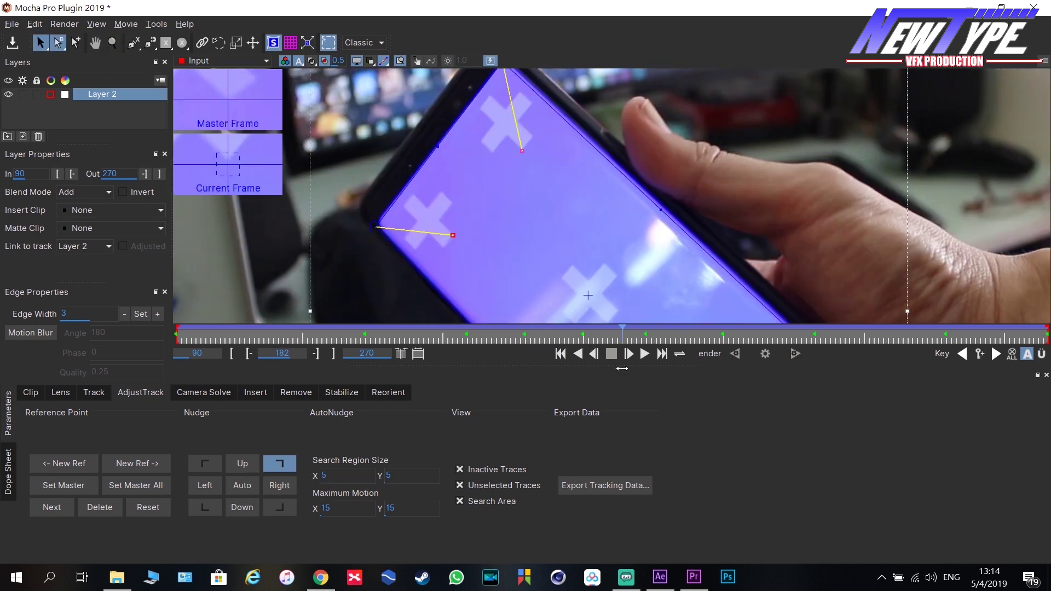
{"action": "left_click", "coordinate": [160, 213]}
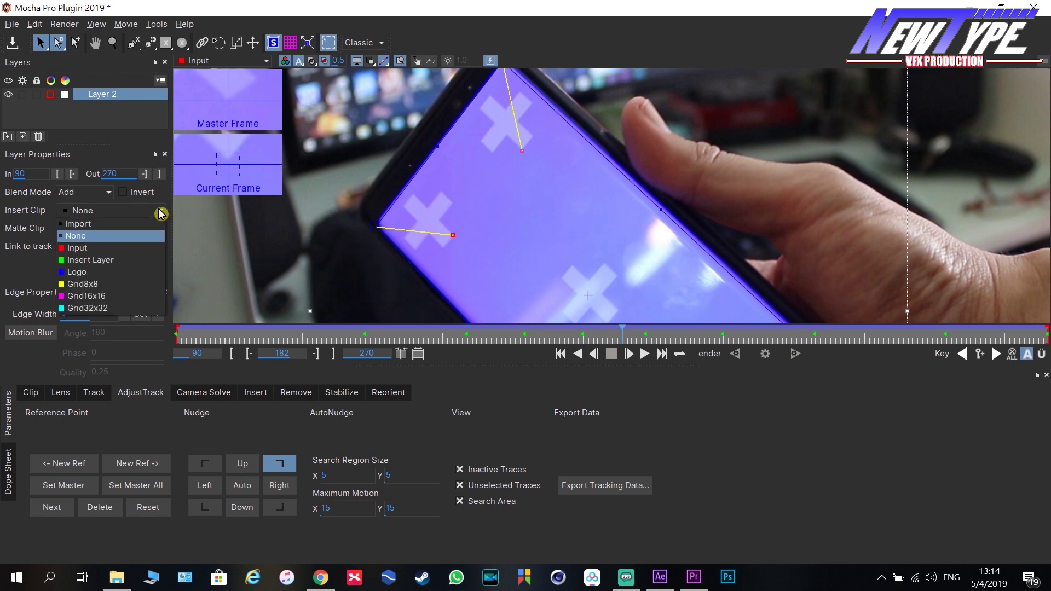
Insert Grid8x8, zoom out, and play from frame 90 to 135 to check the fit.
{"action": "left_click", "coordinate": [121, 288]}
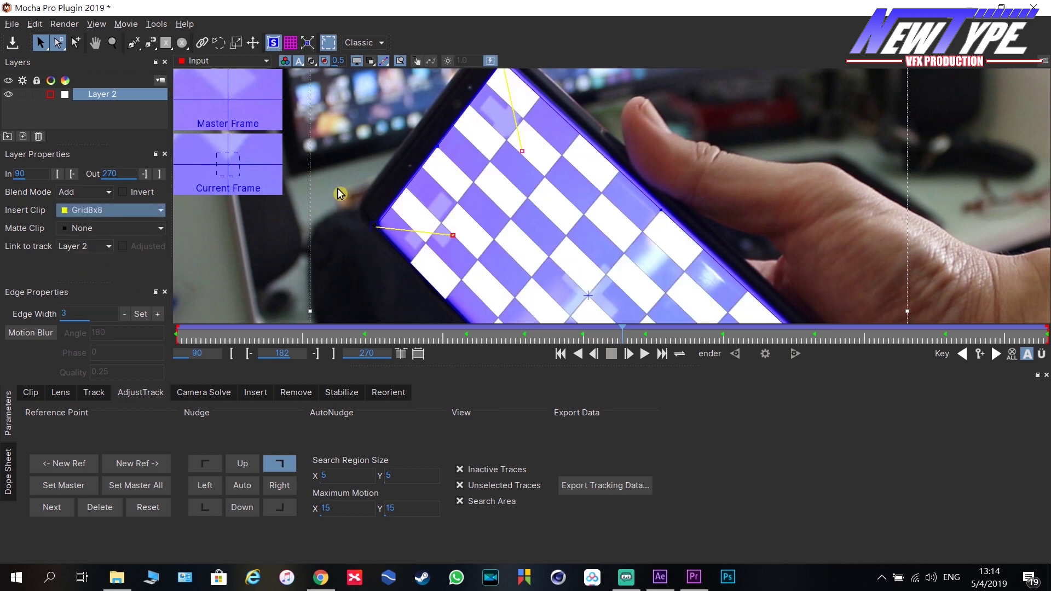
{"action": "key", "text": "z"}
{"action": "scroll", "coordinate": [478, 292], "scroll_direction": "down", "scroll_amount": 3}
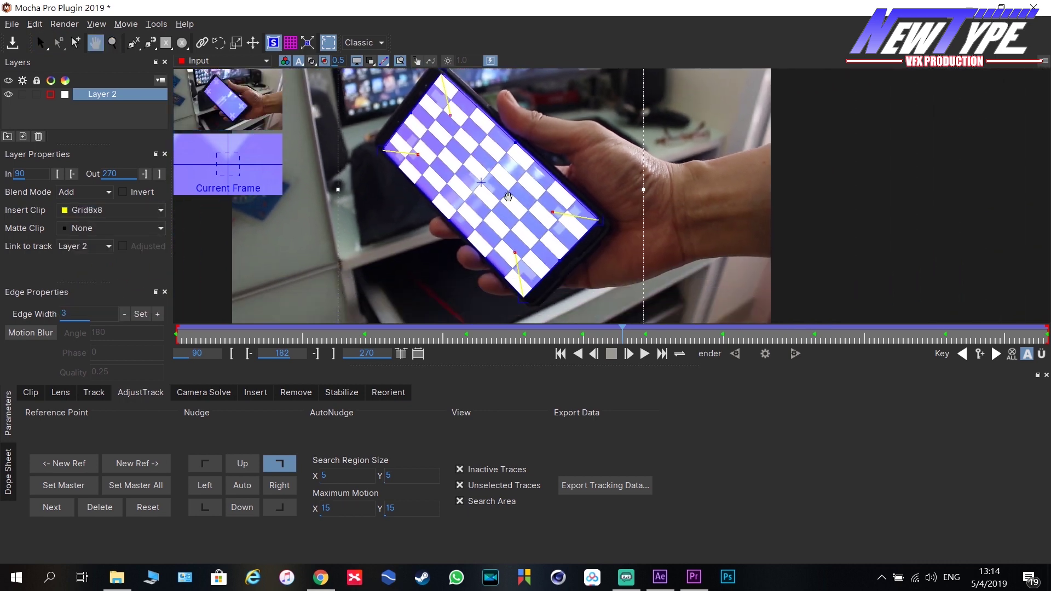
{"action": "left_click_drag", "start_coordinate": [620, 330], "coordinate": [177, 330]}
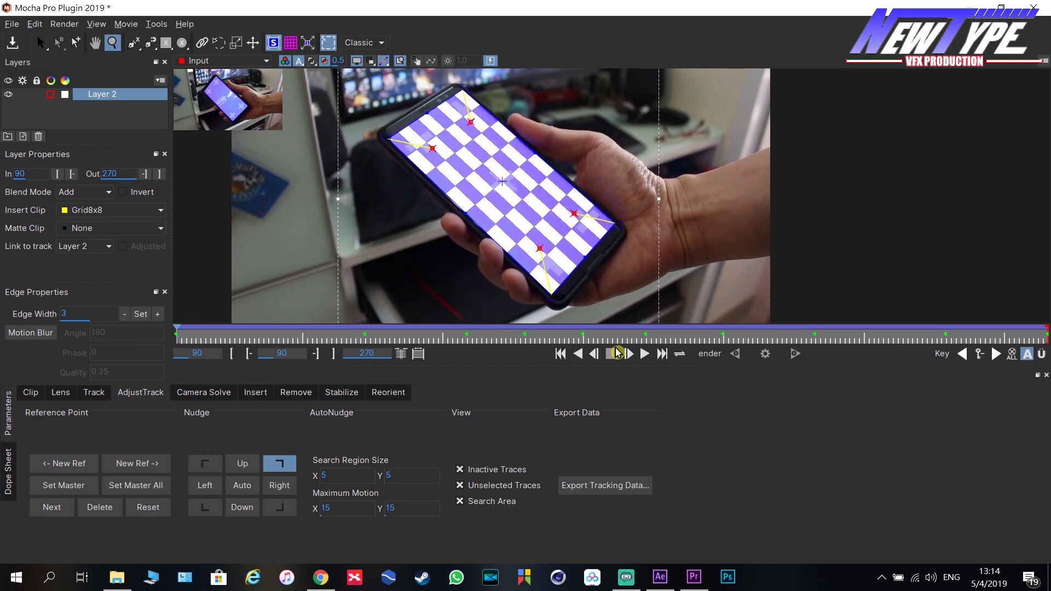
{"action": "left_click", "coordinate": [645, 355]}
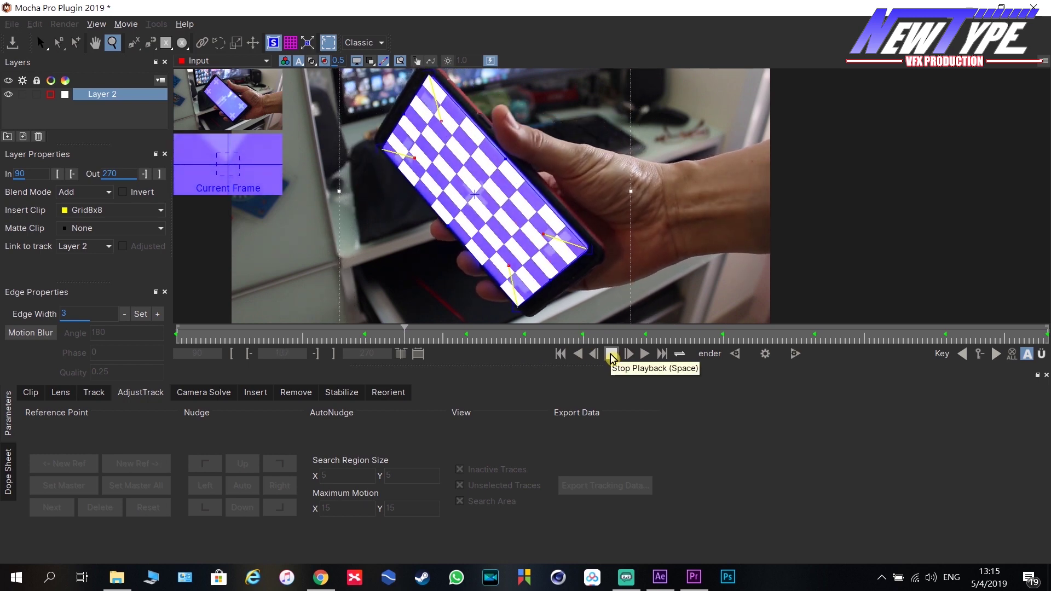
{"action": "left_click", "coordinate": [612, 355]}
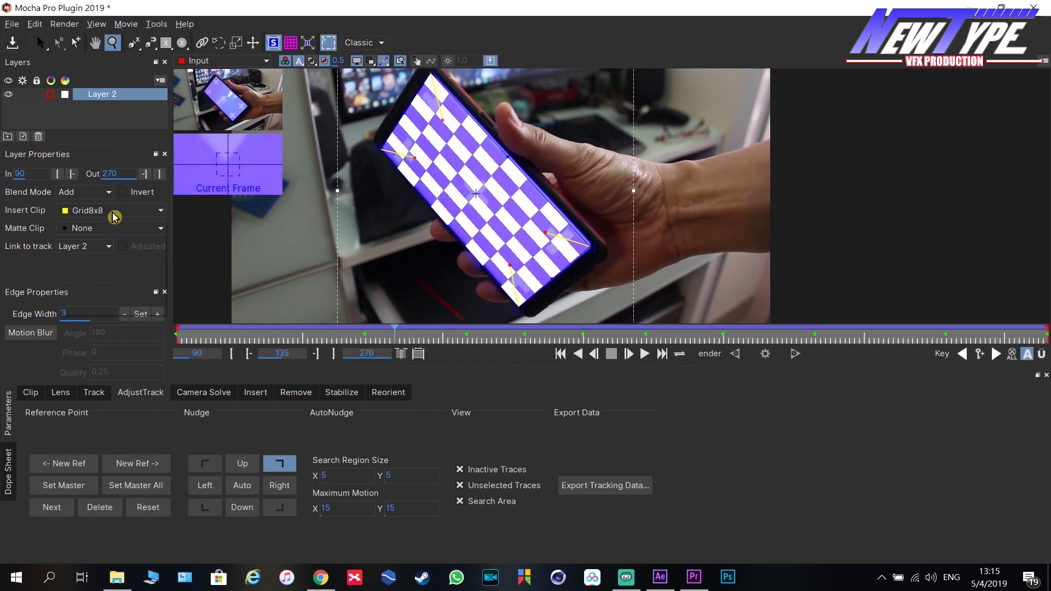
Set Insert Clip to None, pick the top-left Nudge corner, and move to frame 162.
{"action": "left_click", "coordinate": [113, 228]}
{"action": "left_click", "coordinate": [111, 236]}
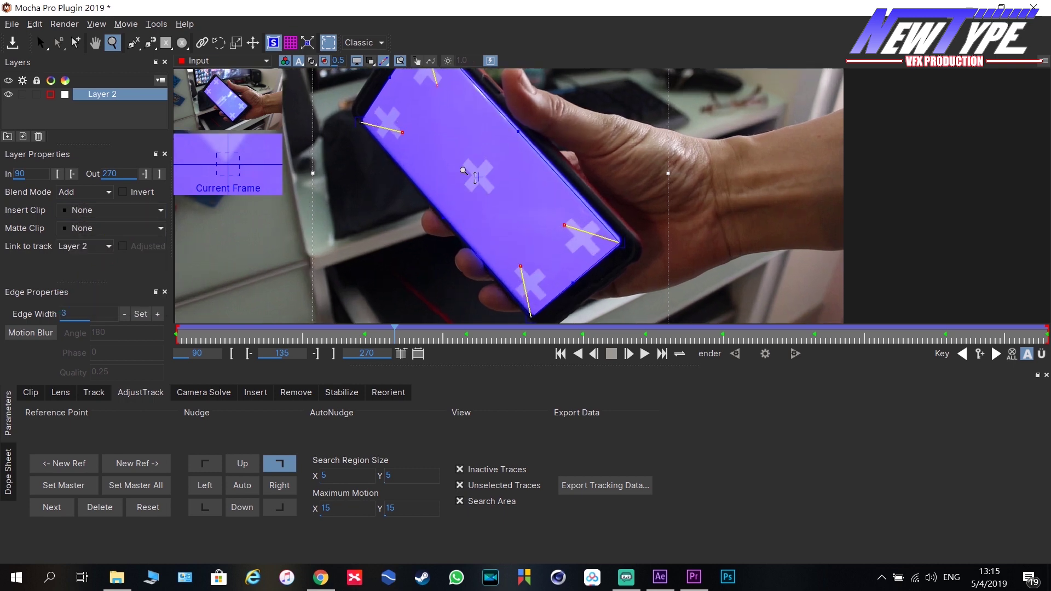
{"action": "left_click", "coordinate": [205, 464]}
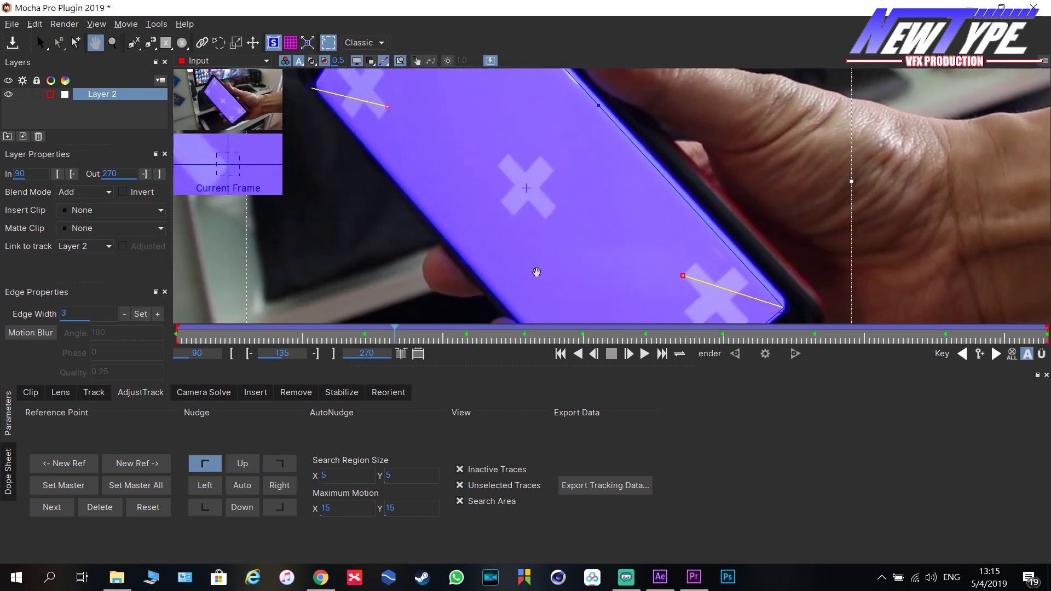
{"action": "left_click_drag", "start_coordinate": [396, 334], "coordinate": [499, 334]}
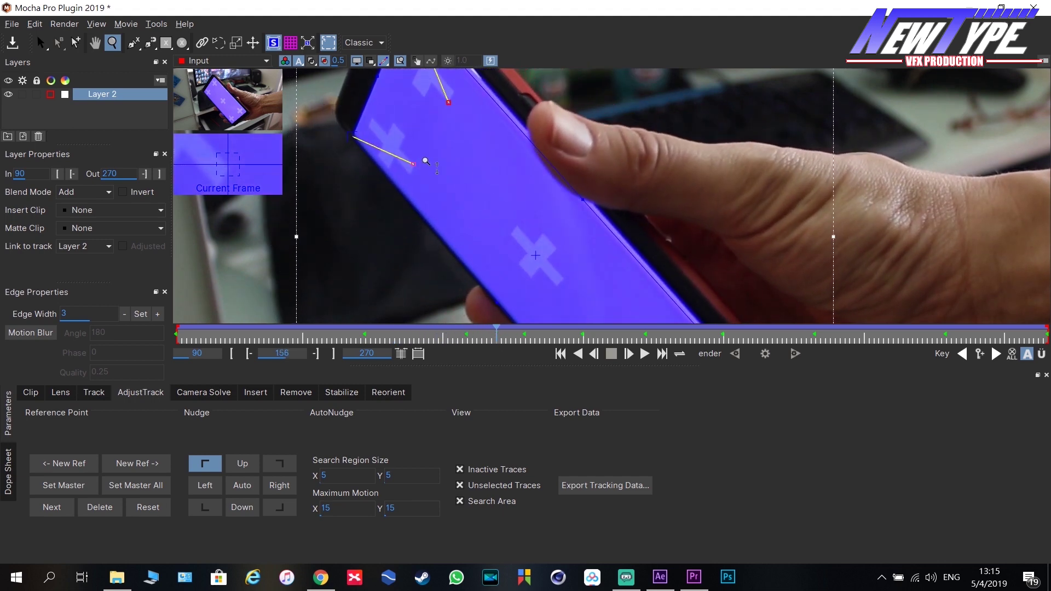
{"action": "left_click_drag", "start_coordinate": [495, 333], "coordinate": [524, 335]}
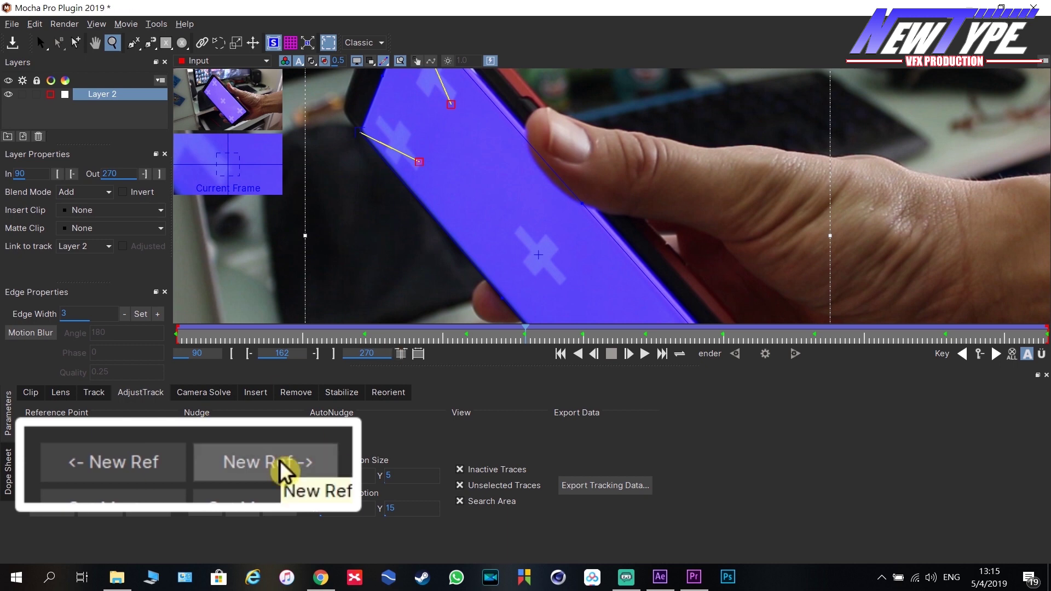
Add a new reference at frame 162 and align the top-left point with the corner at 162 and 189.
{"action": "left_click", "coordinate": [141, 464]}
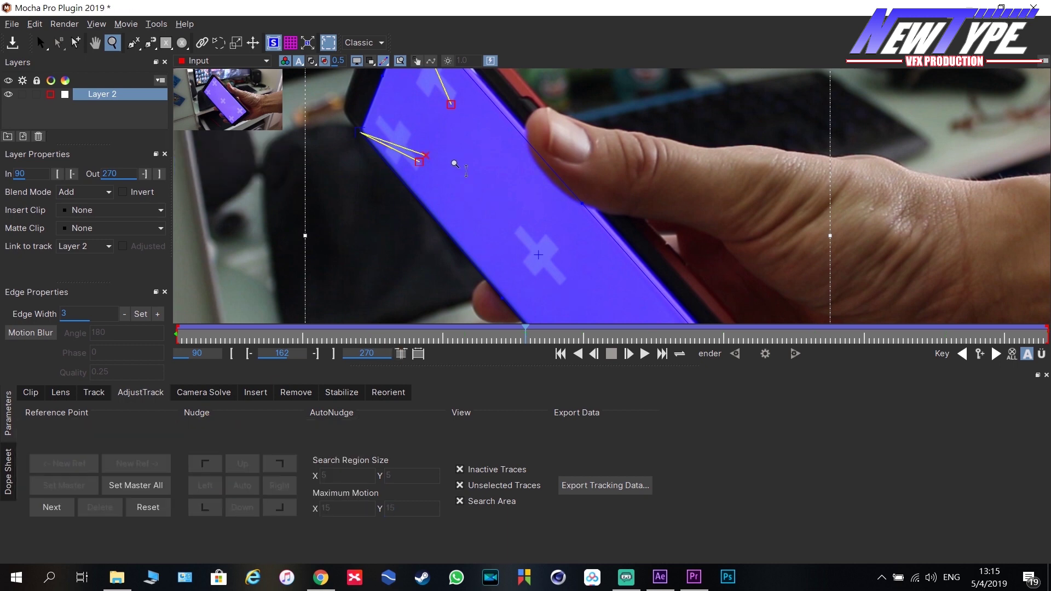
{"action": "key", "text": "s"}
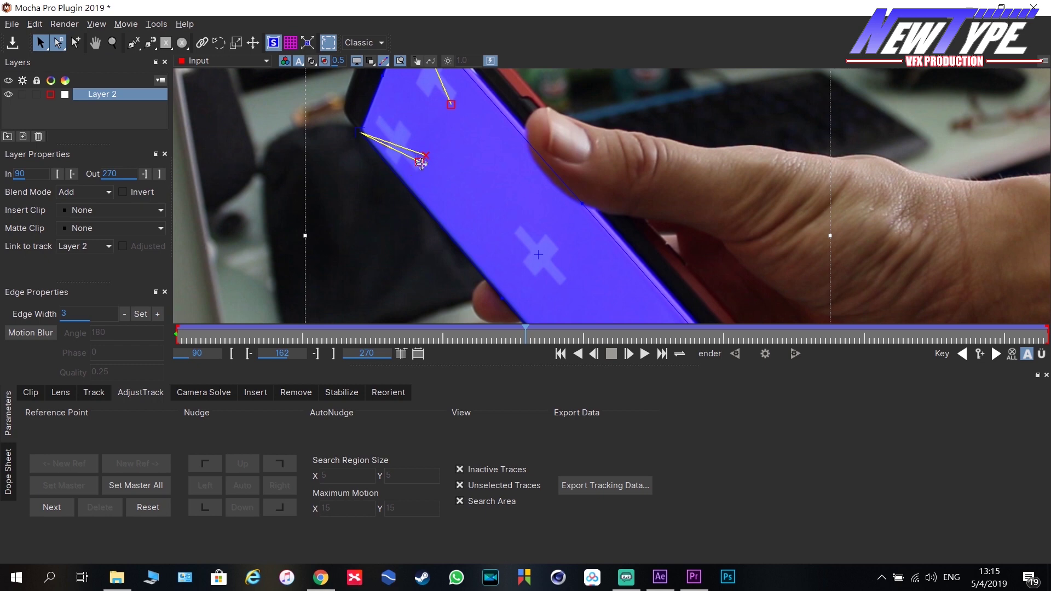
{"action": "left_click_drag", "start_coordinate": [427, 155], "coordinate": [401, 120]}
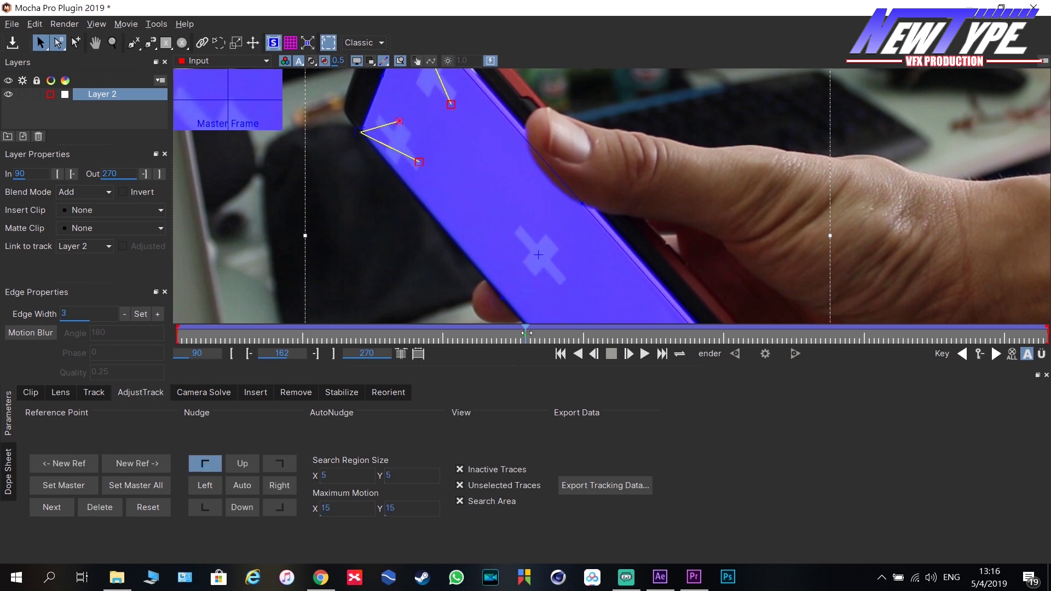
{"action": "left_click_drag", "start_coordinate": [526, 333], "coordinate": [642, 333]}
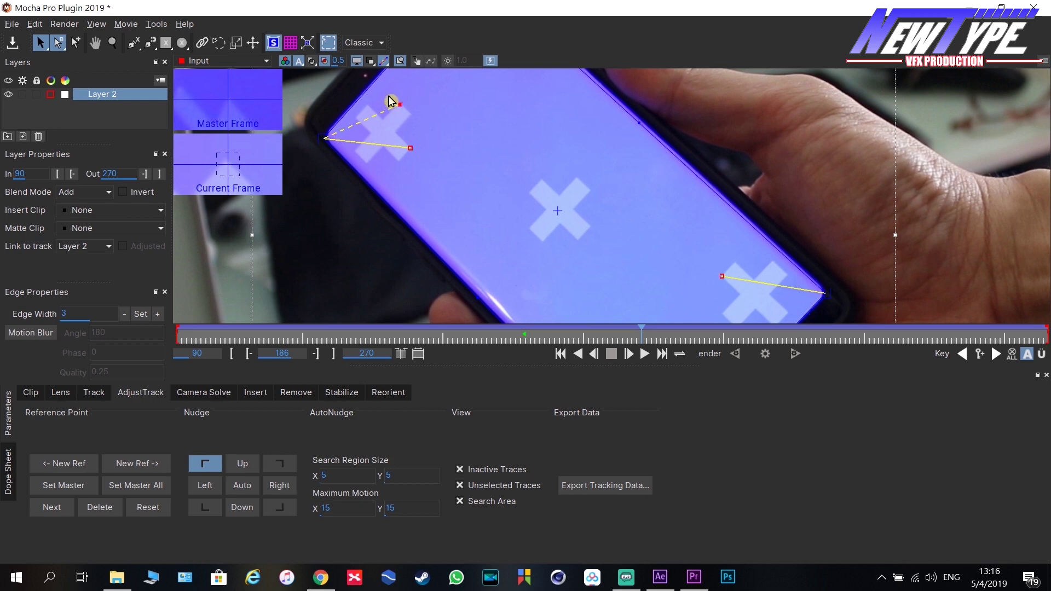
{"action": "left_click_drag", "start_coordinate": [642, 335], "coordinate": [652, 340]}
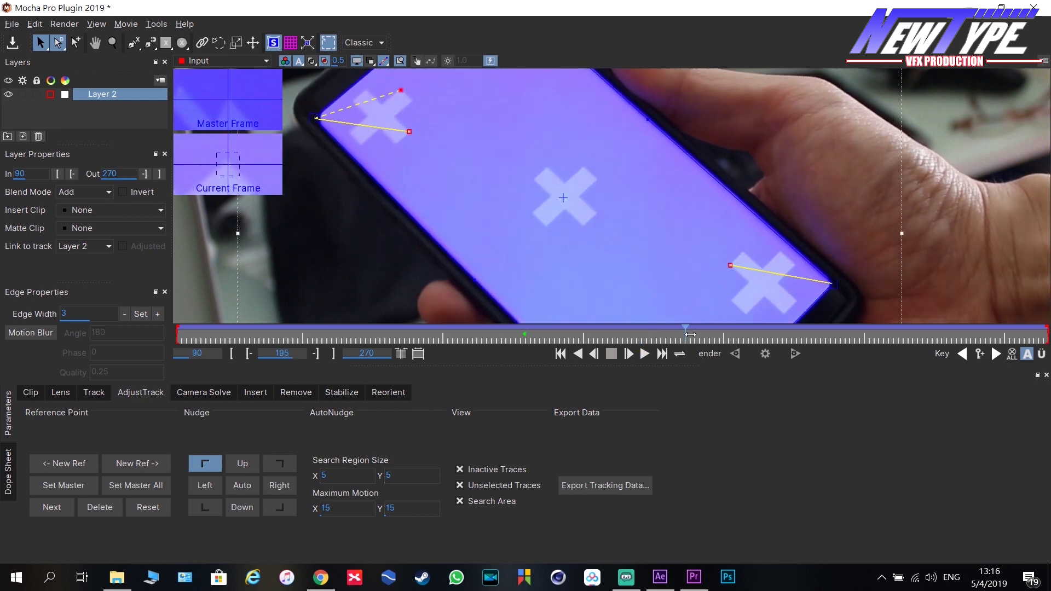
{"action": "left_click_drag", "start_coordinate": [399, 100], "coordinate": [421, 125]}
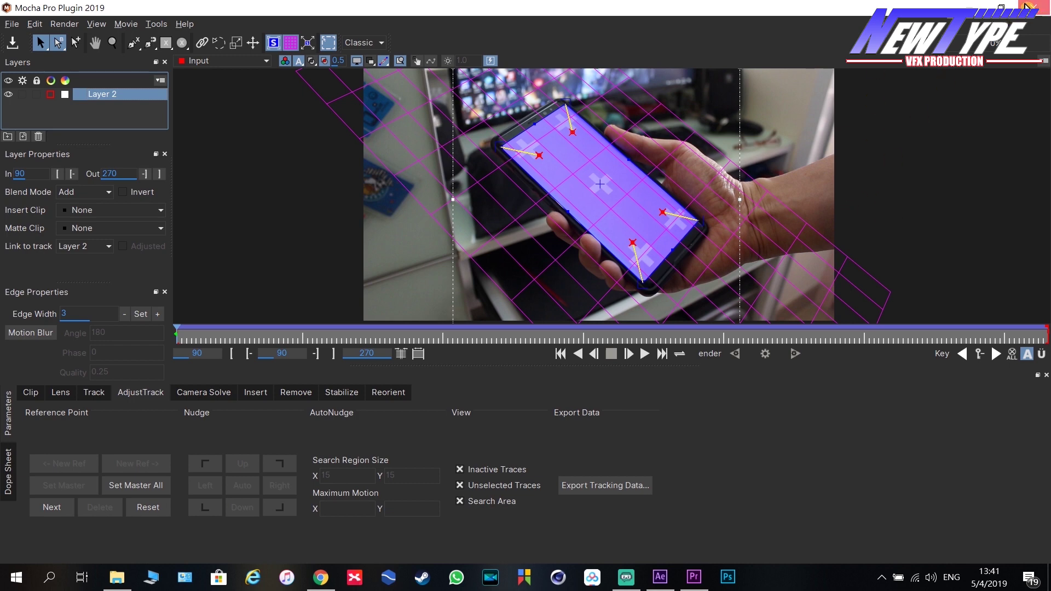
Close Mocha, relaunch it from the MOCHA logo in effect controls, and show the AdjustTrack settings.
{"action": "left_click", "coordinate": [1027, 6]}
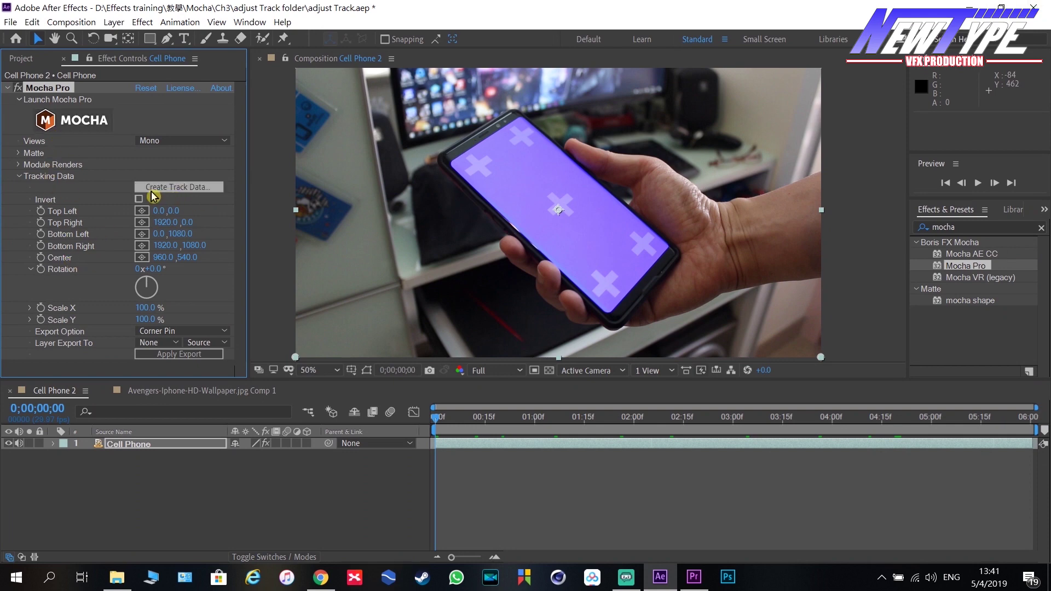
{"action": "left_click", "coordinate": [102, 134]}
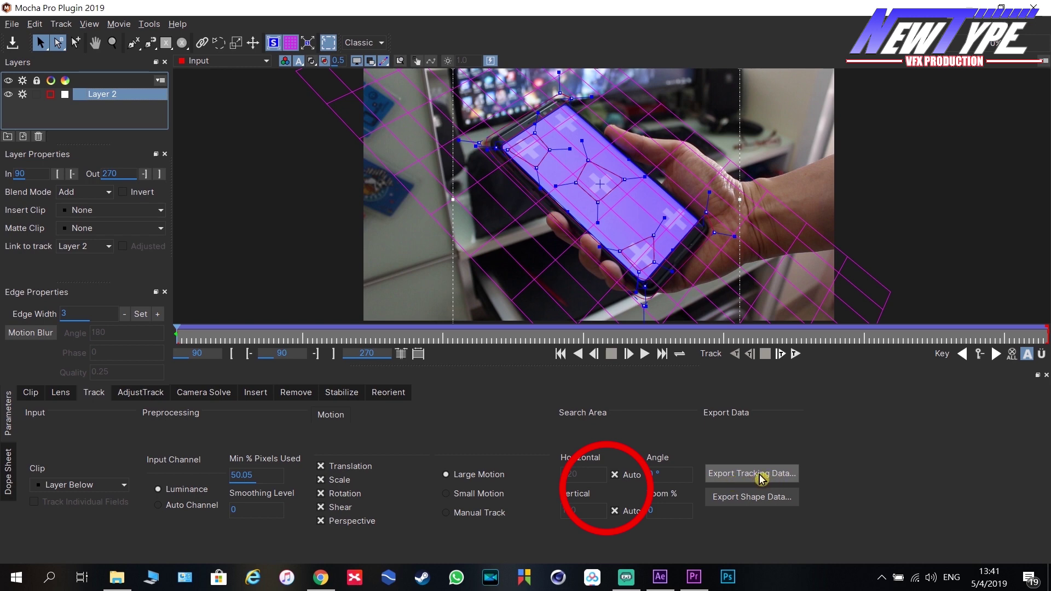
{"action": "left_click", "coordinate": [147, 394]}
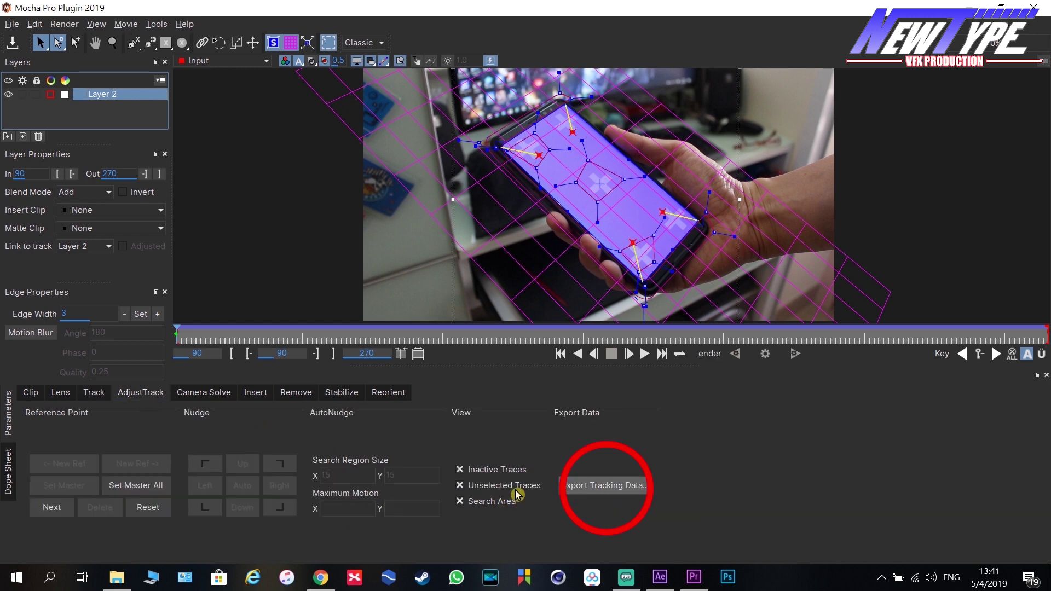
Copy the track to the clipboard as After Effects Corner Pin [supports motion blur] data, then close Mocha.
{"action": "left_click", "coordinate": [95, 393]}
{"action": "left_click", "coordinate": [741, 479]}
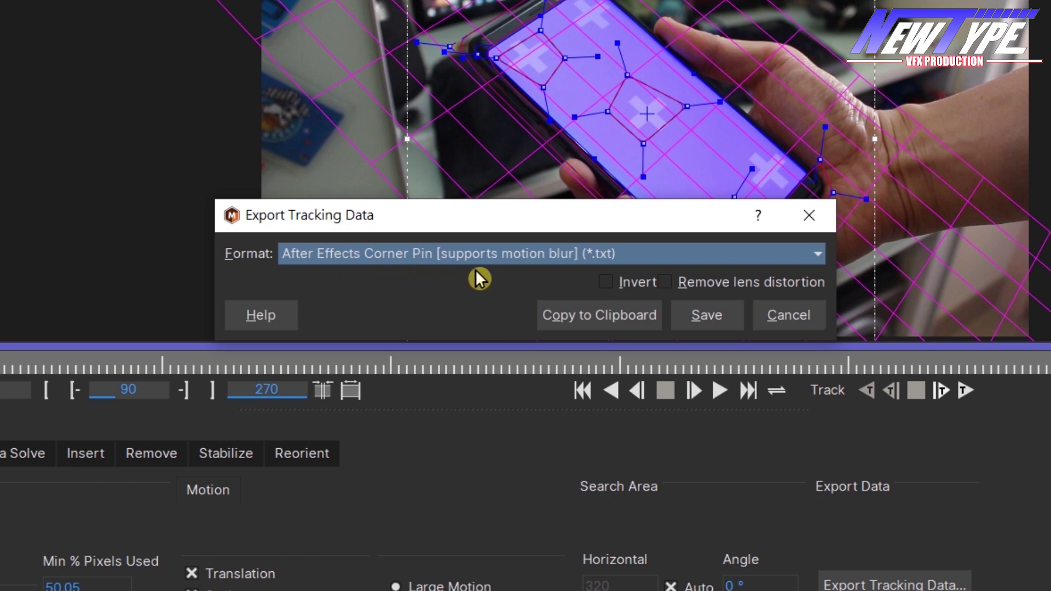
{"action": "left_click", "coordinate": [495, 267]}
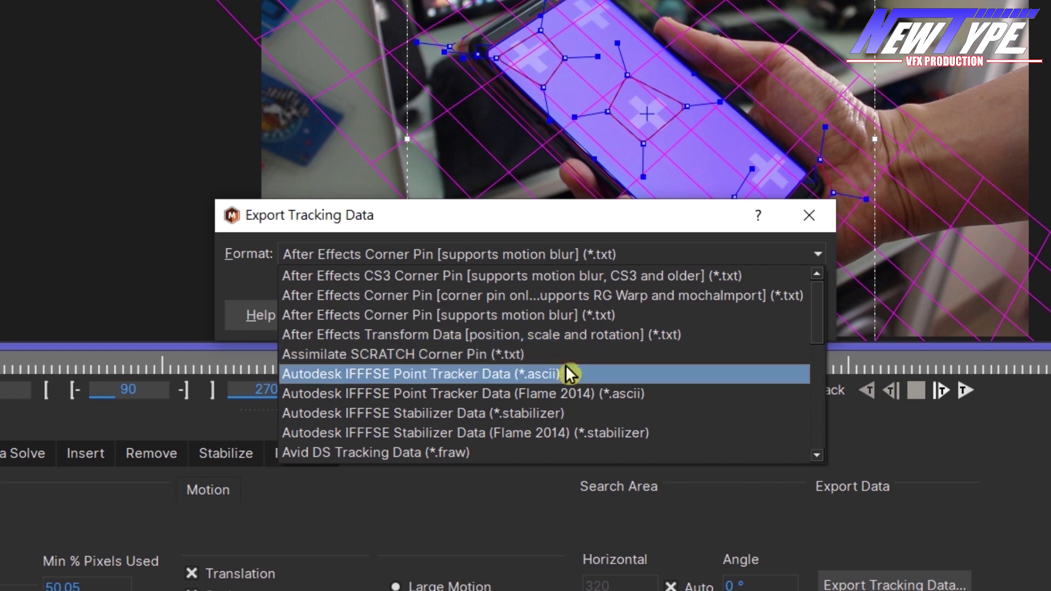
{"action": "scroll", "coordinate": [482, 400], "scroll_direction": "down", "scroll_amount": 1}
{"action": "scroll", "coordinate": [432, 408], "scroll_direction": "down", "scroll_amount": 1}
{"action": "scroll", "coordinate": [422, 419], "scroll_direction": "down", "scroll_amount": 2}
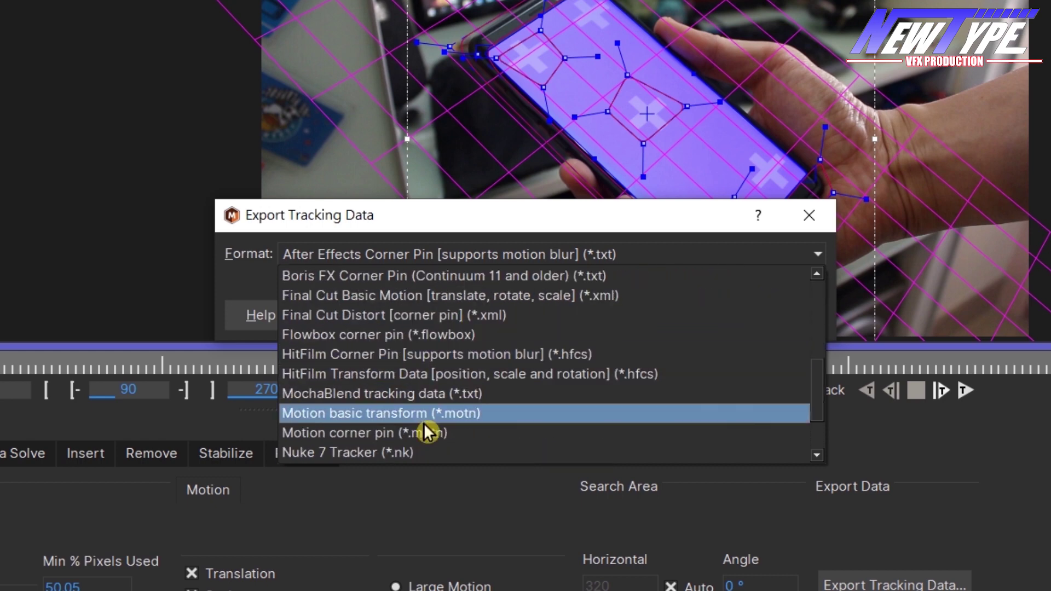
{"action": "scroll", "coordinate": [426, 430], "scroll_direction": "down", "scroll_amount": 1}
{"action": "scroll", "coordinate": [424, 433], "scroll_direction": "down", "scroll_amount": 1}
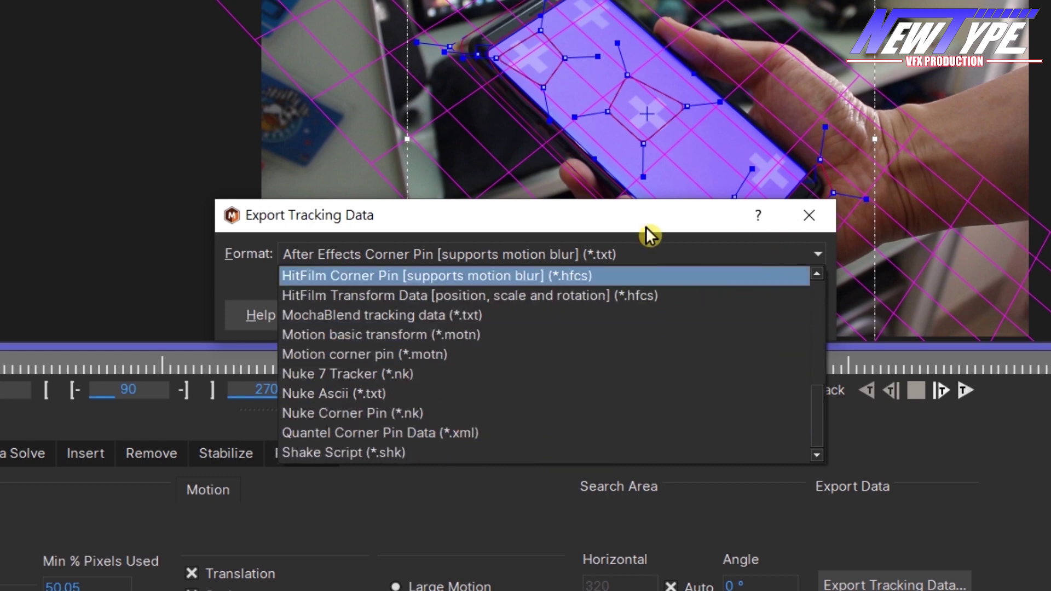
{"action": "left_click", "coordinate": [648, 234]}
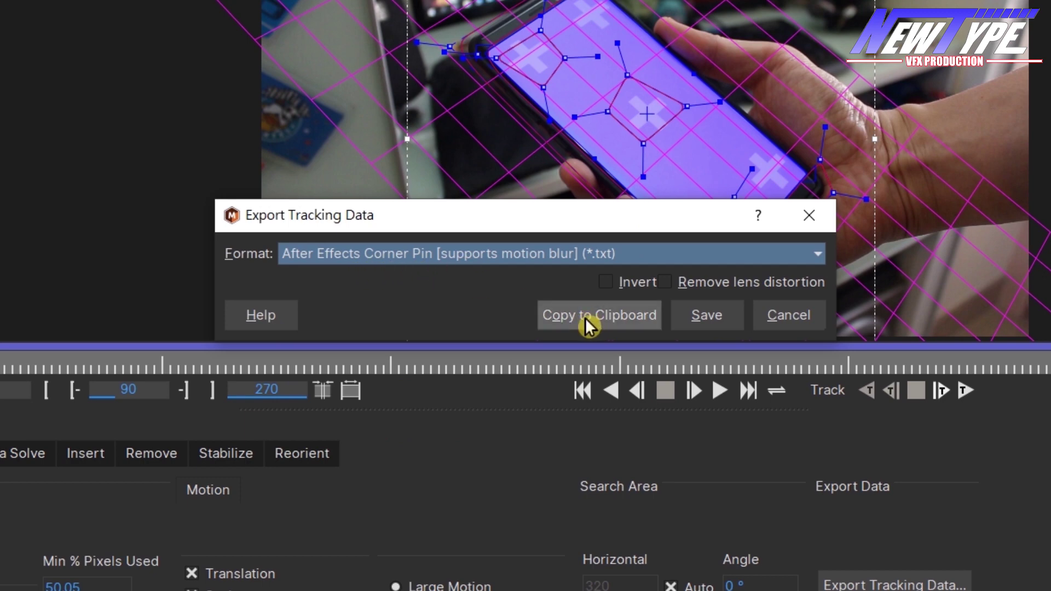
{"action": "left_click", "coordinate": [537, 316]}
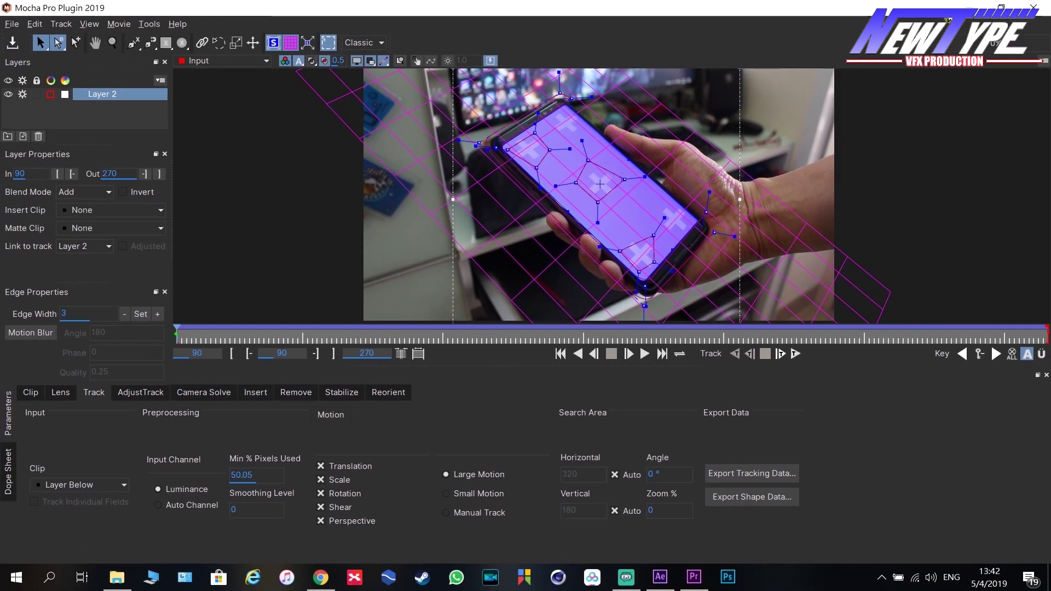
{"action": "left_click", "coordinate": [1032, 7]}
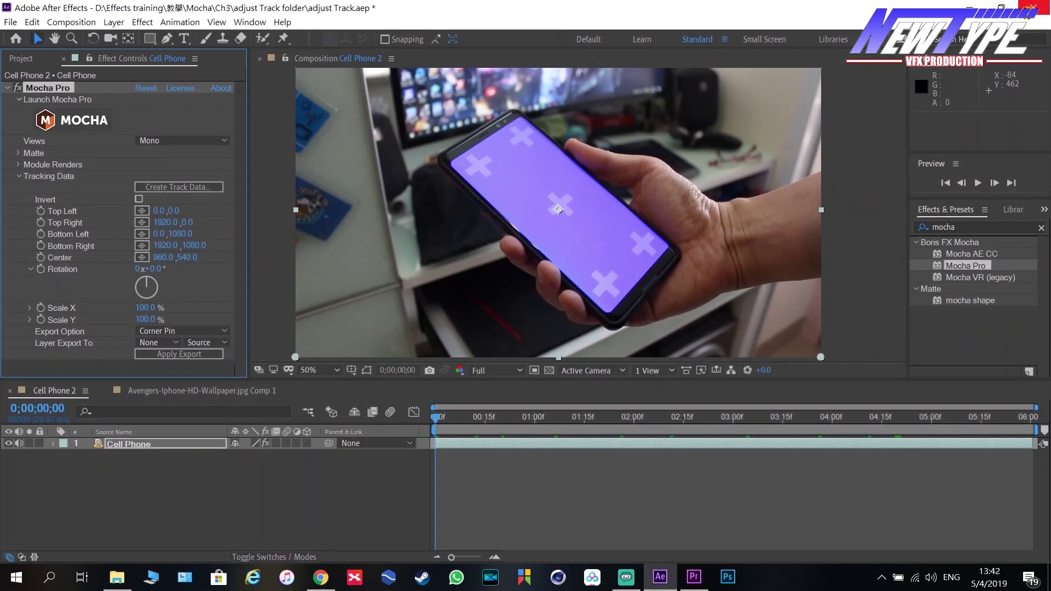
Add the Avengers wallpaper to Cell Phone 2 and paste the Mocha corner-pin keyframes onto it.
{"action": "left_click", "coordinate": [9, 89]}
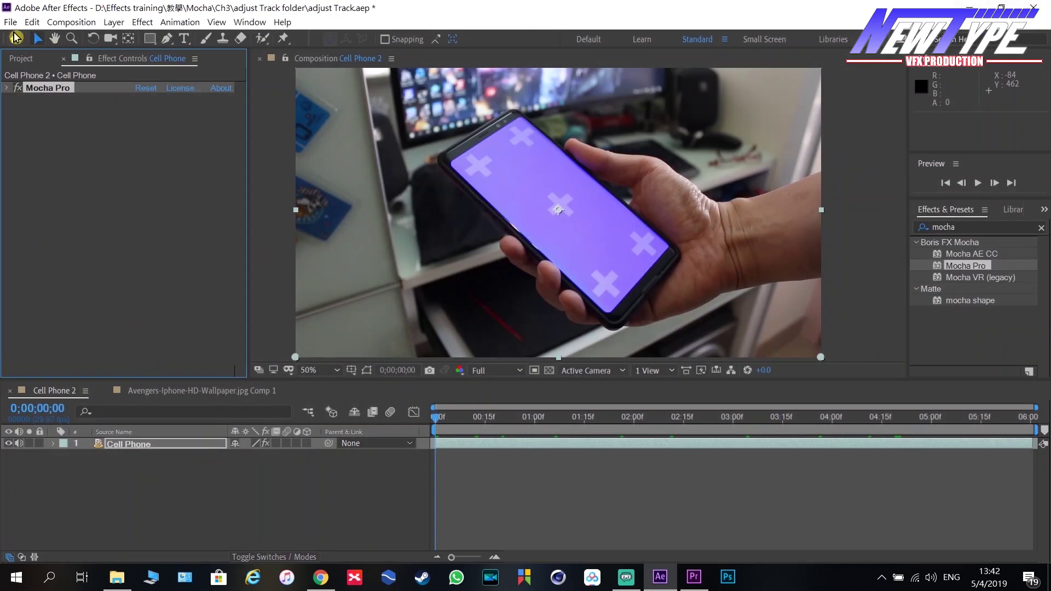
{"action": "left_click", "coordinate": [21, 58]}
{"action": "left_click_drag", "start_coordinate": [87, 183], "coordinate": [182, 517]}
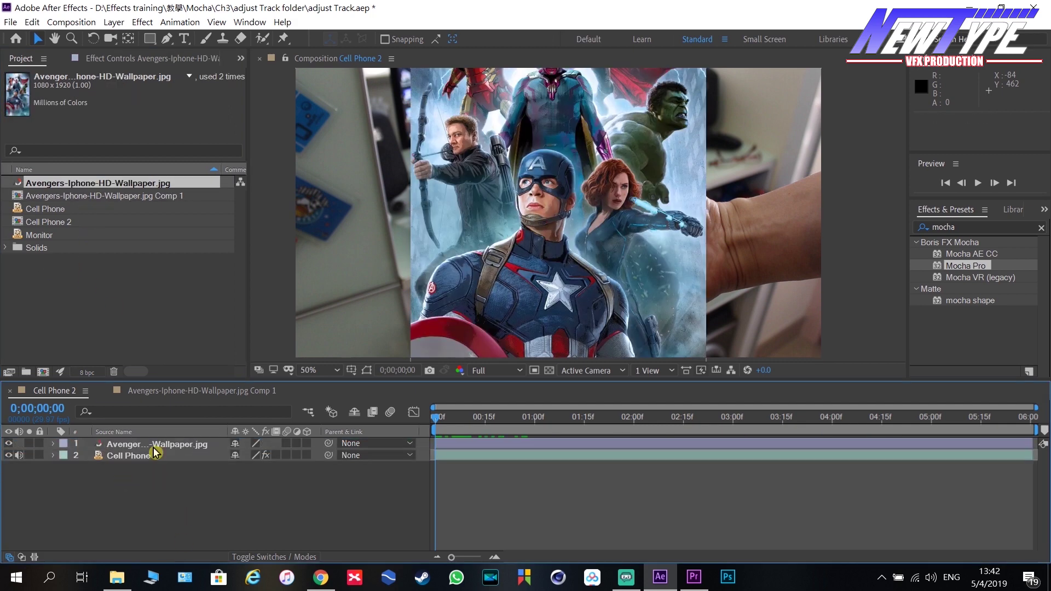
{"action": "left_click", "coordinate": [154, 447]}
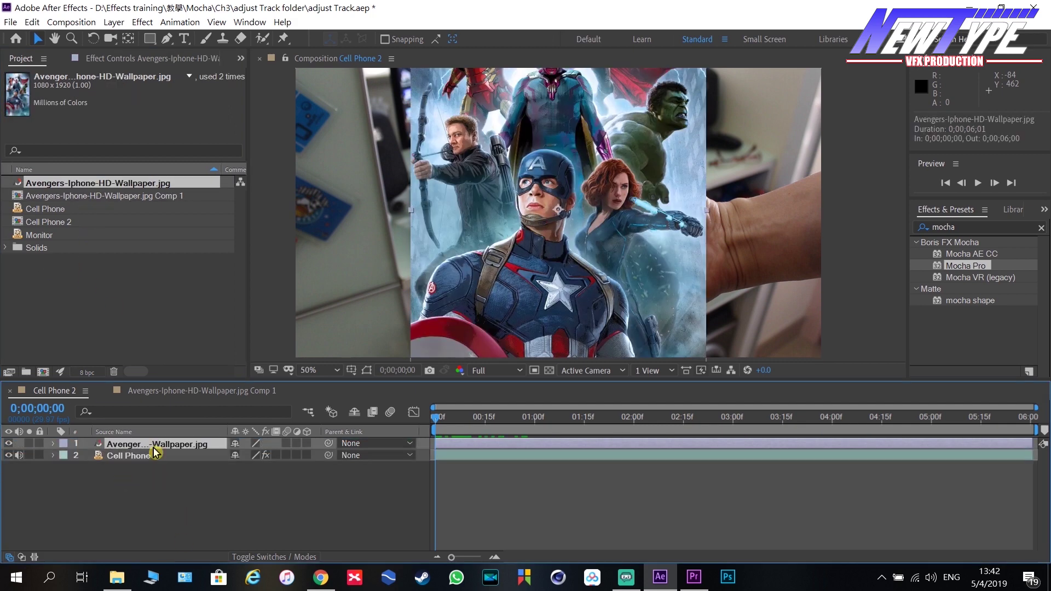
{"action": "left_click", "coordinate": [32, 21]}
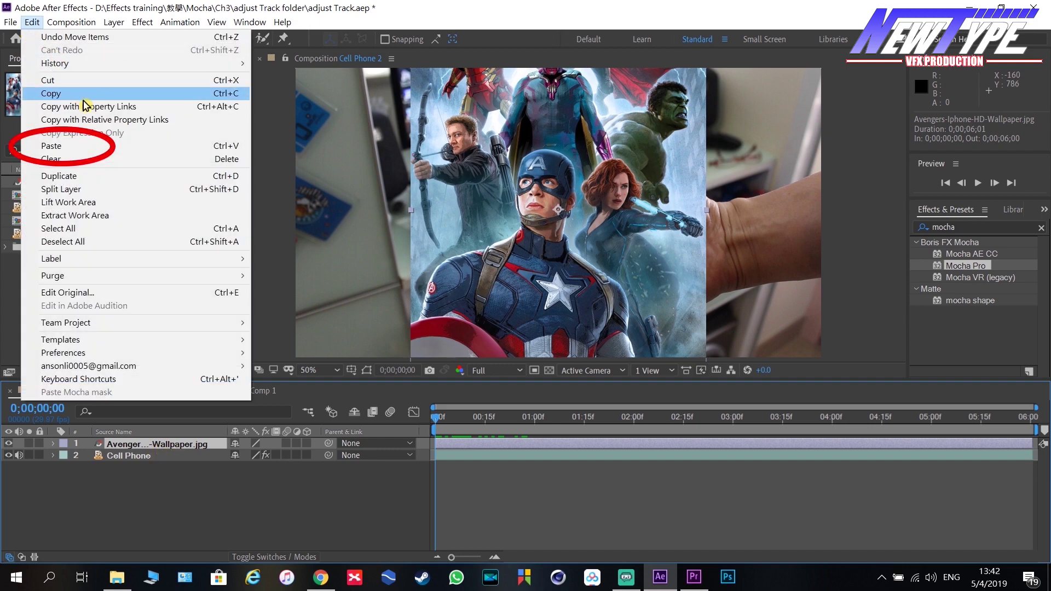
{"action": "left_click", "coordinate": [91, 150]}
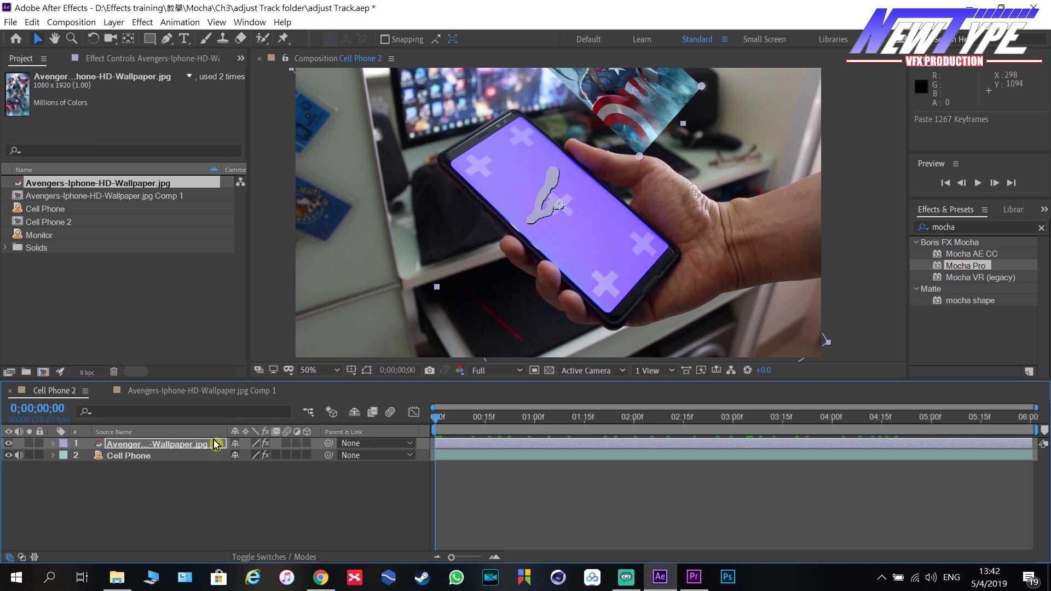
{"action": "mouse_move", "coordinate": [435, 426]}
{"action": "left_mouse_down"}
{"action": "mouse_move", "coordinate": [658, 426]}
{"action": "mouse_move", "coordinate": [388, 452]}
{"action": "left_mouse_up"}
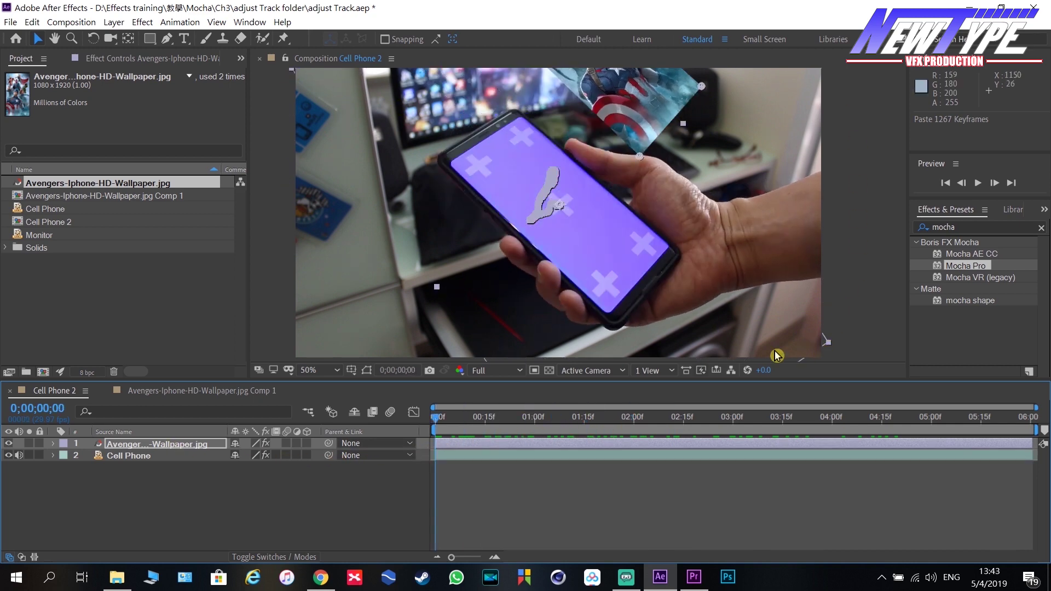
Delete the wallpaper layer from the Cell Phone 2 comp.
{"action": "left_click", "coordinate": [201, 514]}
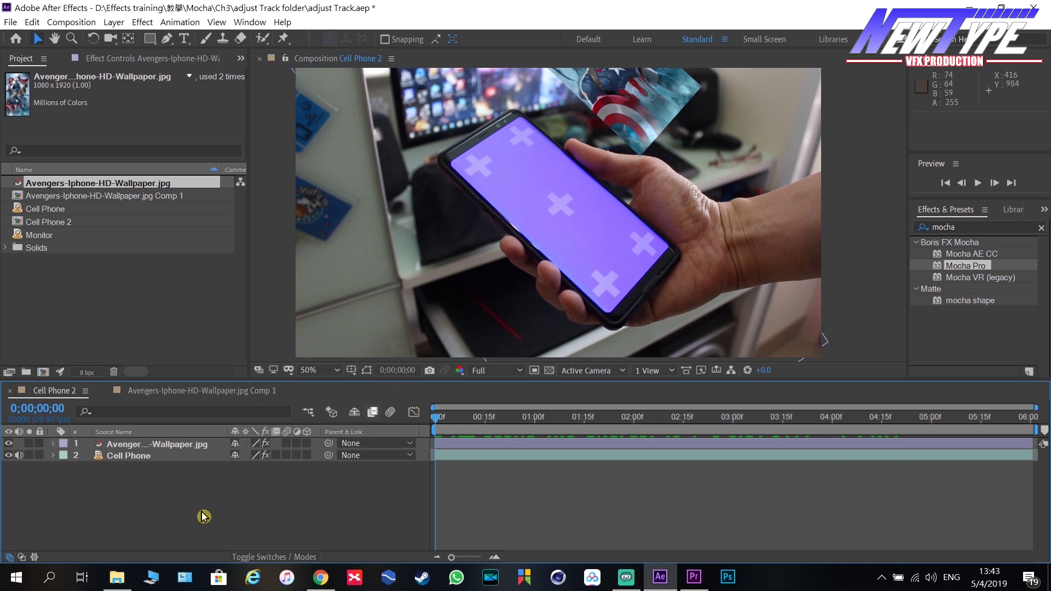
{"action": "left_click", "coordinate": [174, 448]}
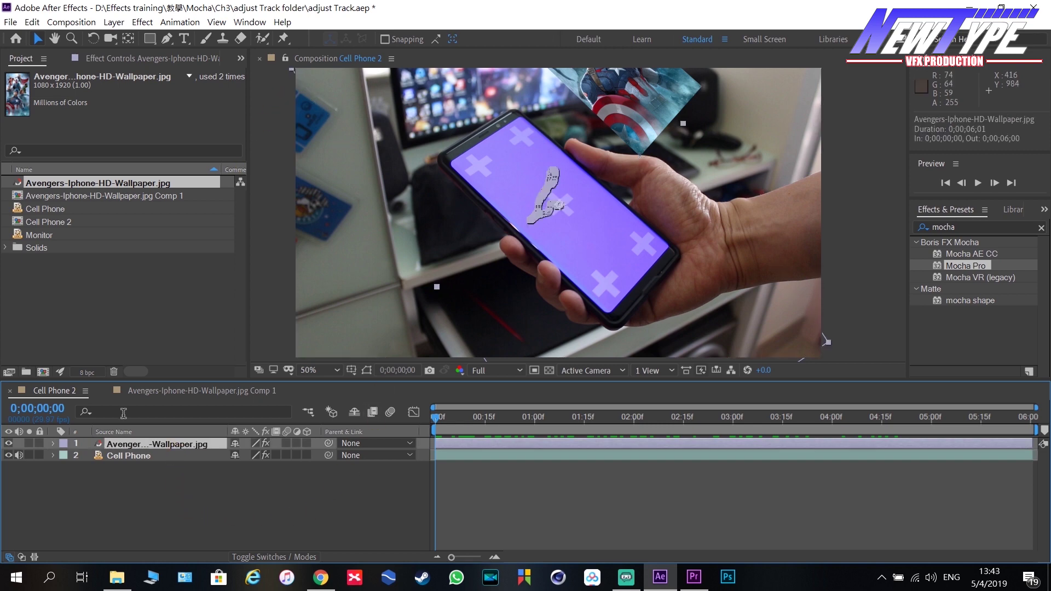
{"action": "key", "text": "Delete"}
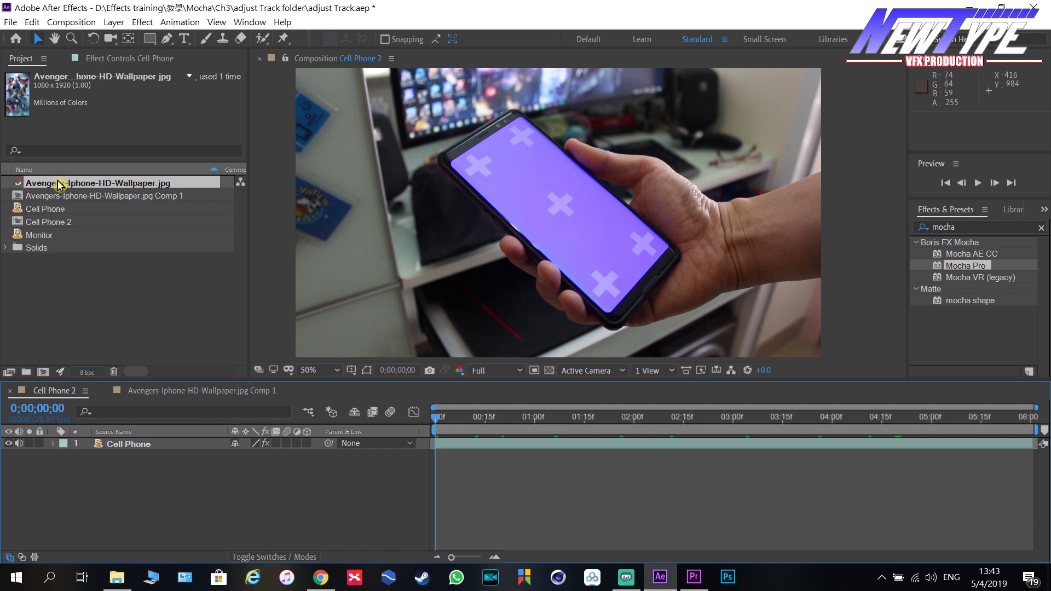
Re-add the Avengers wallpaper, pre-compose it into Avengers-Iphone-HD-Wallpaper.jpg Comp 2, and open that precomp.
{"action": "left_click_drag", "start_coordinate": [58, 184], "coordinate": [122, 446]}
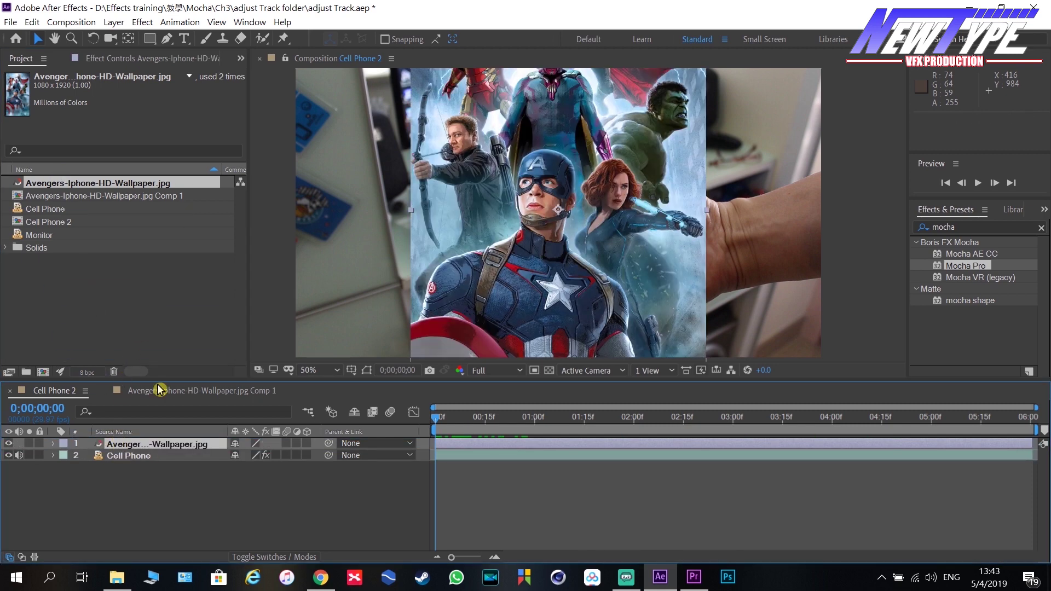
{"action": "right_click", "coordinate": [188, 446]}
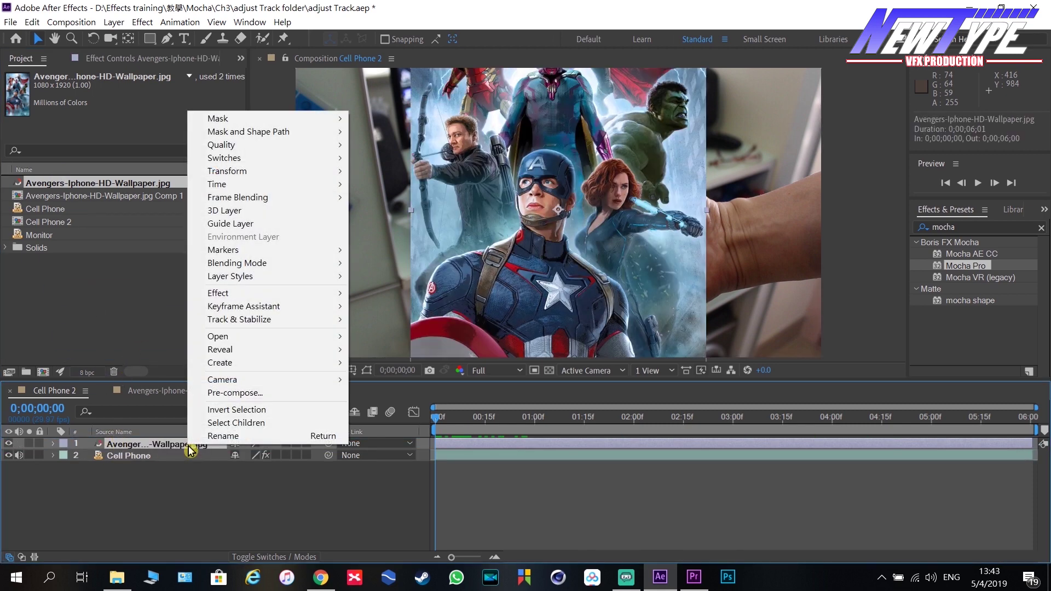
{"action": "left_click", "coordinate": [269, 393]}
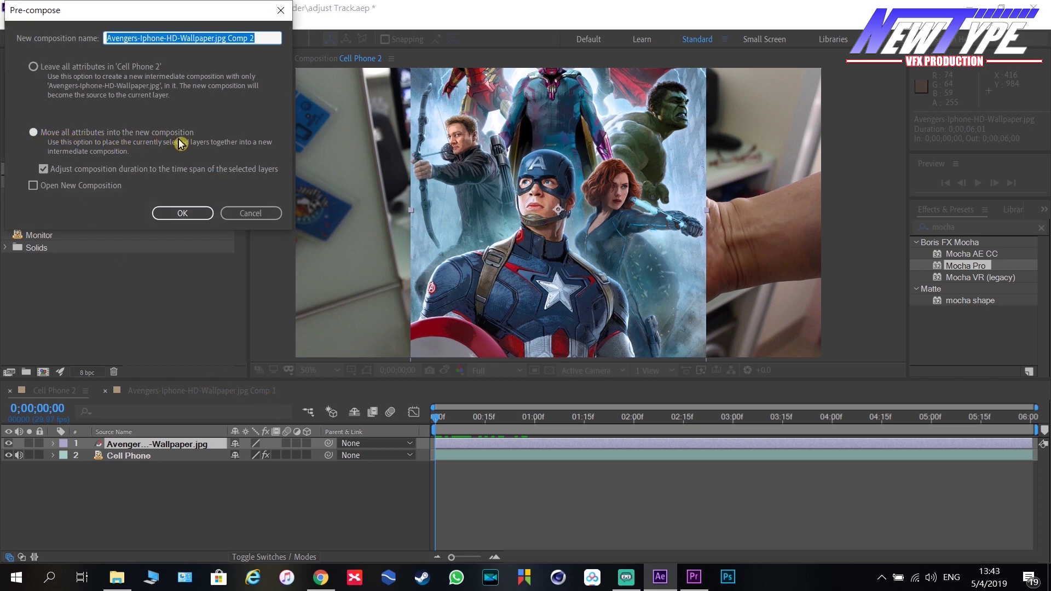
{"action": "left_click", "coordinate": [180, 213]}
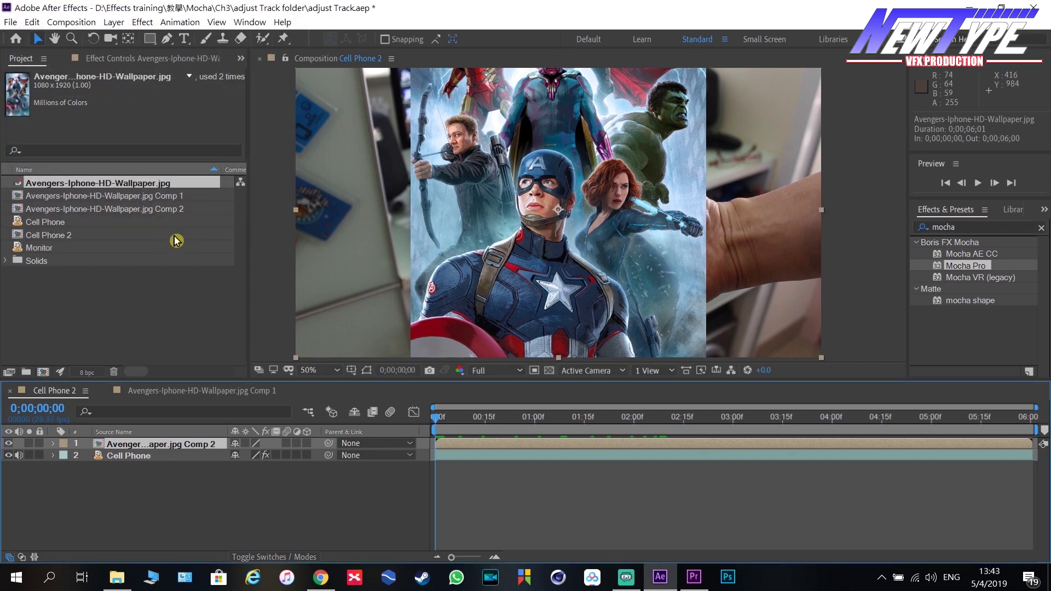
{"action": "double_click", "coordinate": [146, 445]}
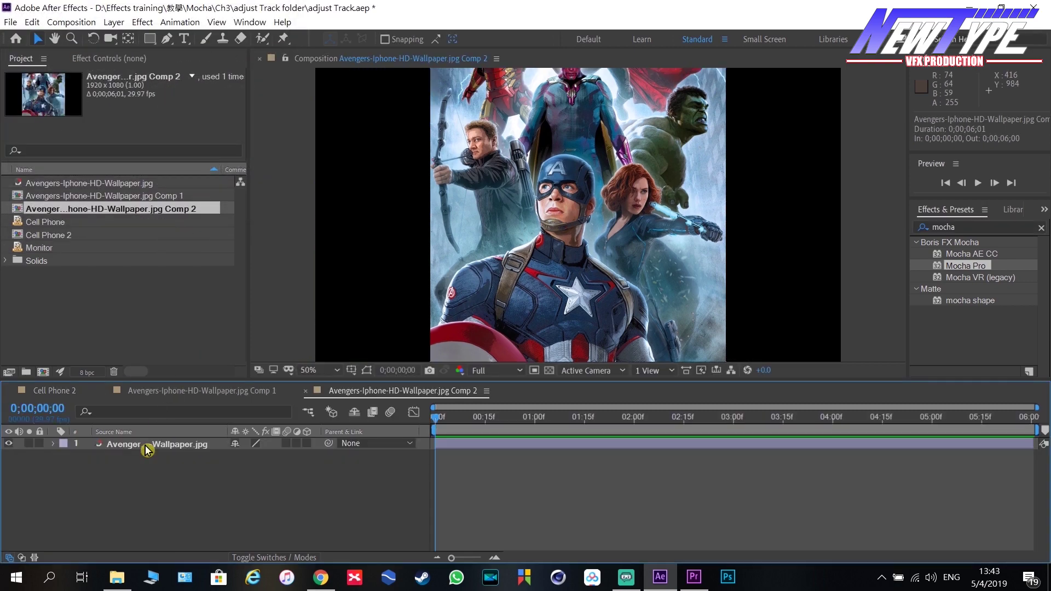
{"action": "left_click", "coordinate": [218, 441]}
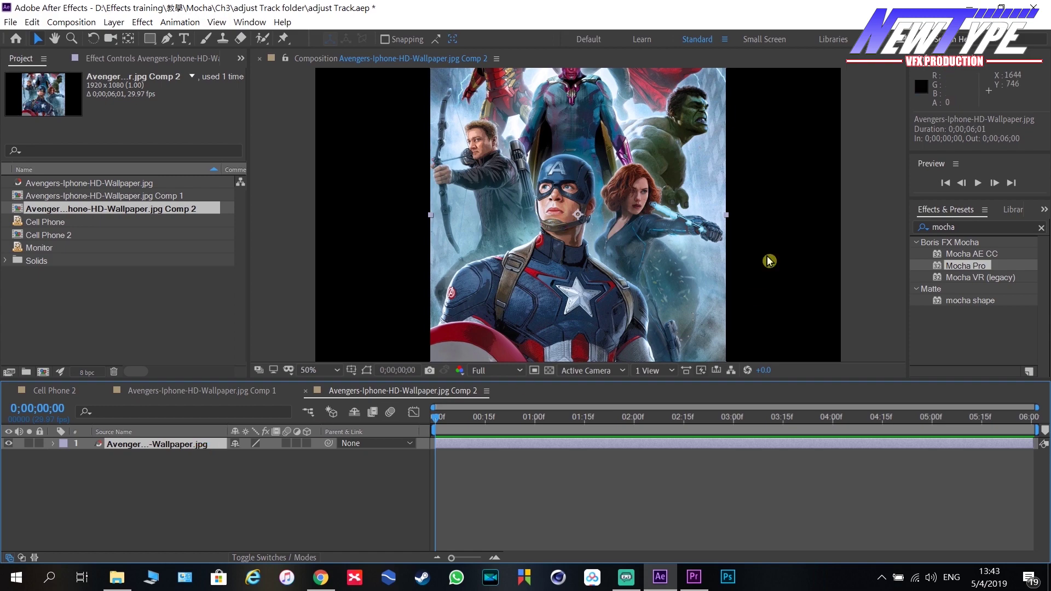
Fit the wallpaper to the Comp 2 frame with Transform > Fit to Comp, then go back to Cell Phone 2.
{"action": "key", "text": "comma"}
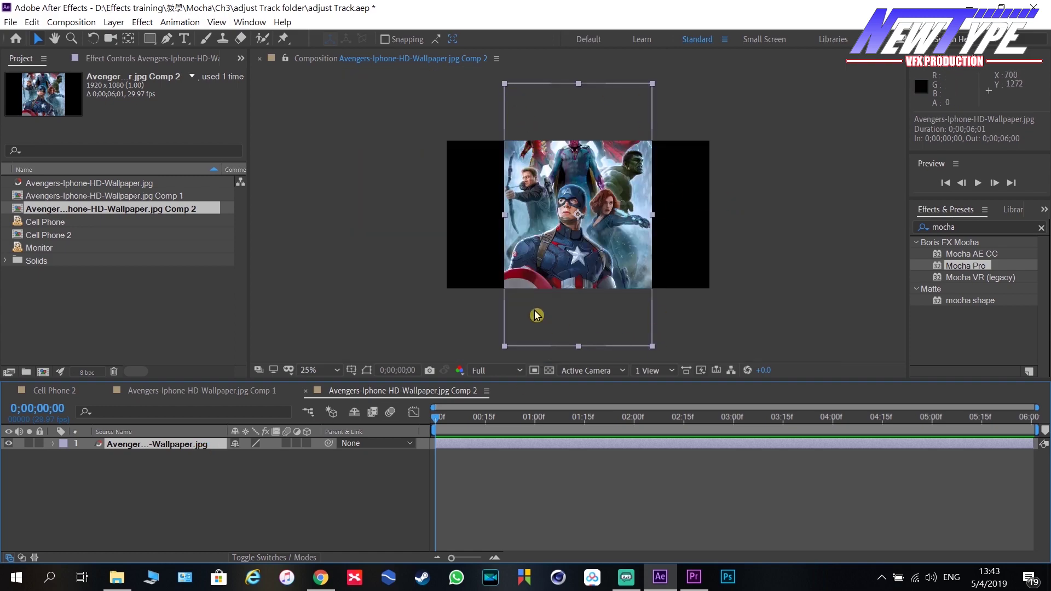
{"action": "key", "text": "period"}
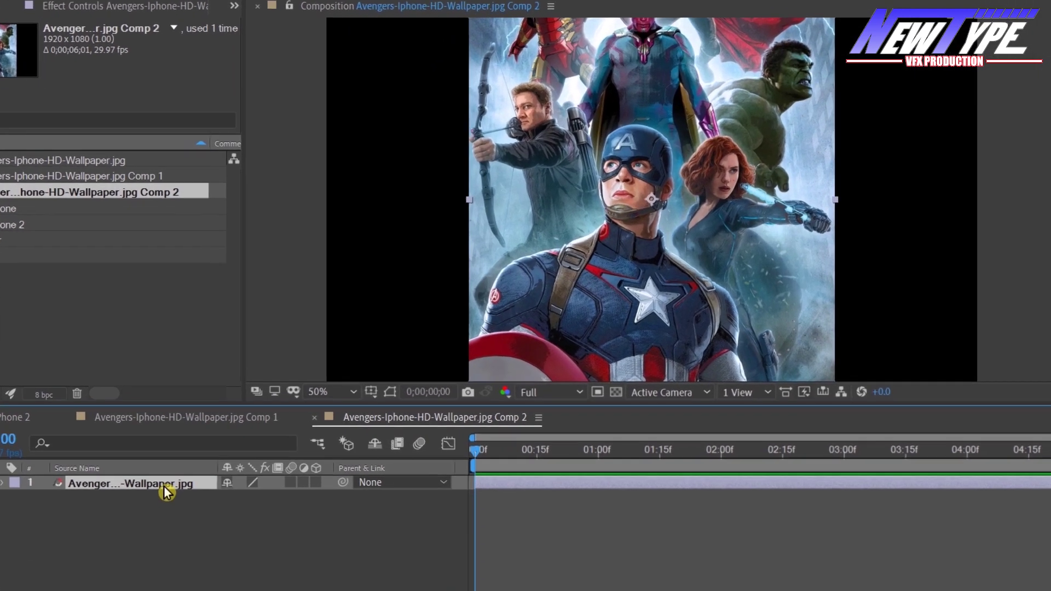
{"action": "right_click", "coordinate": [202, 441]}
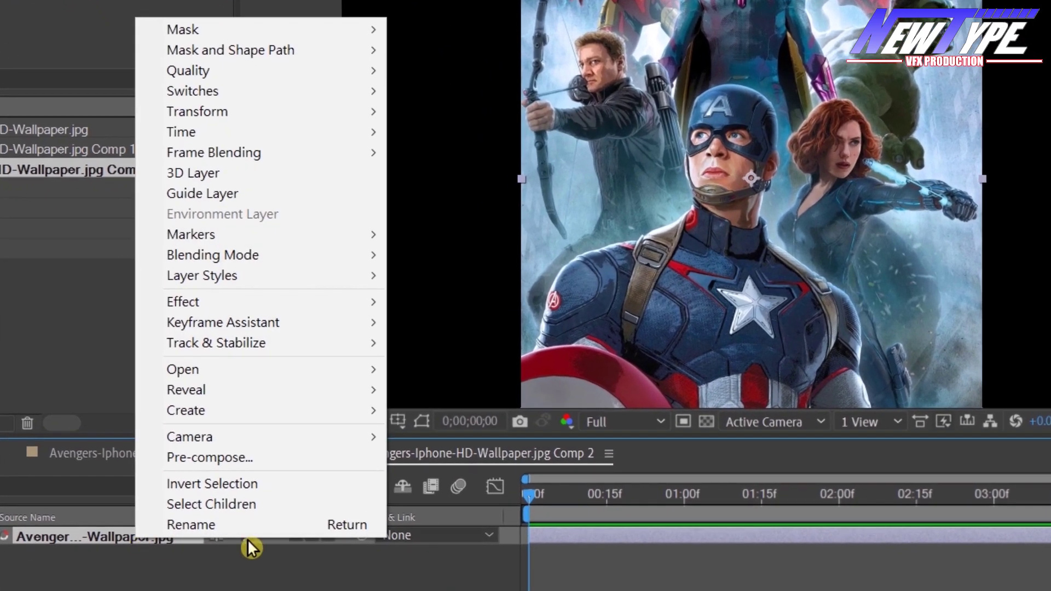
{"action": "mouse_move", "coordinate": [254, 111]}
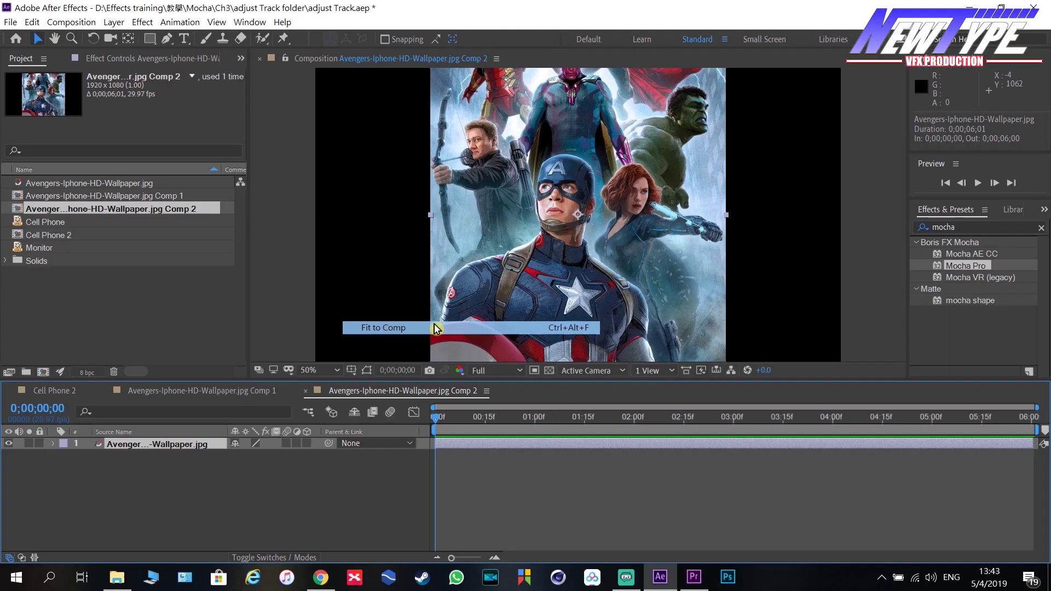
{"action": "left_click", "coordinate": [509, 355]}
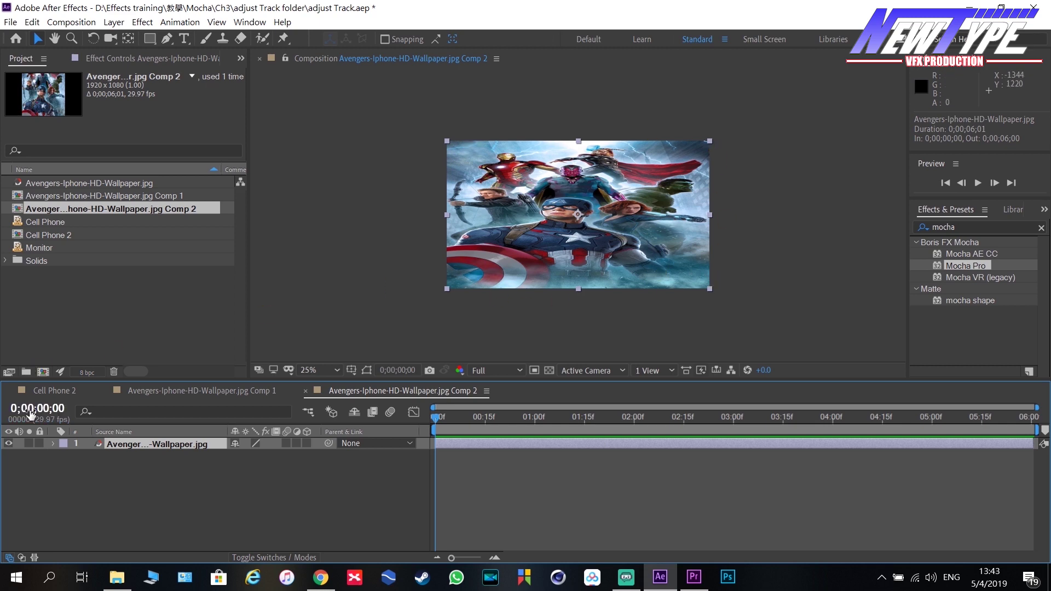
{"action": "left_click", "coordinate": [73, 392]}
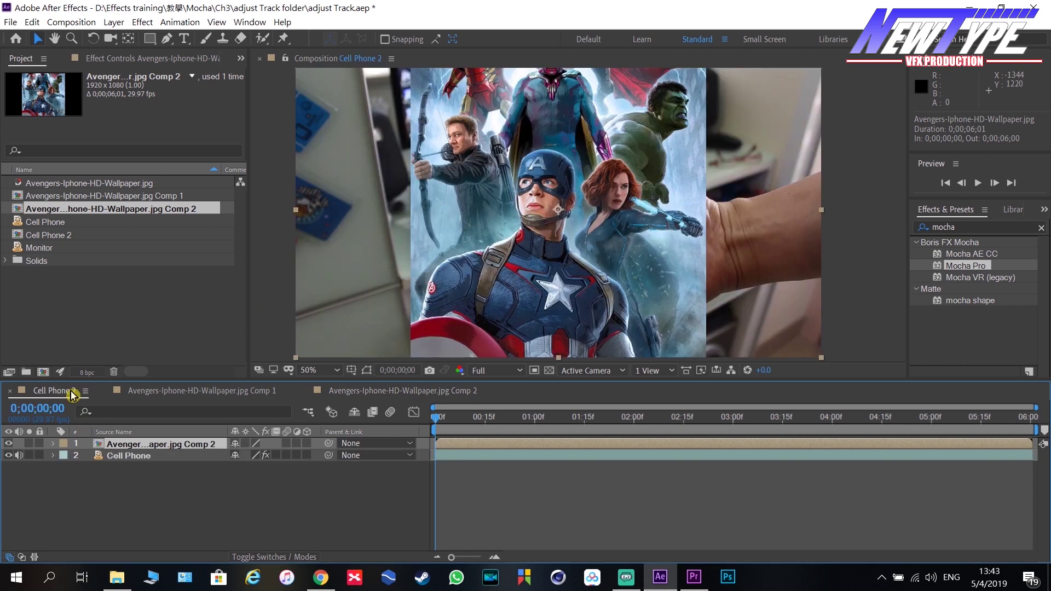
Paste the Mocha corner-pin keyframes onto the Comp 2 precomp layer to pin it to the phone screen.
{"action": "left_click", "coordinate": [8, 445]}
{"action": "left_click", "coordinate": [8, 445]}
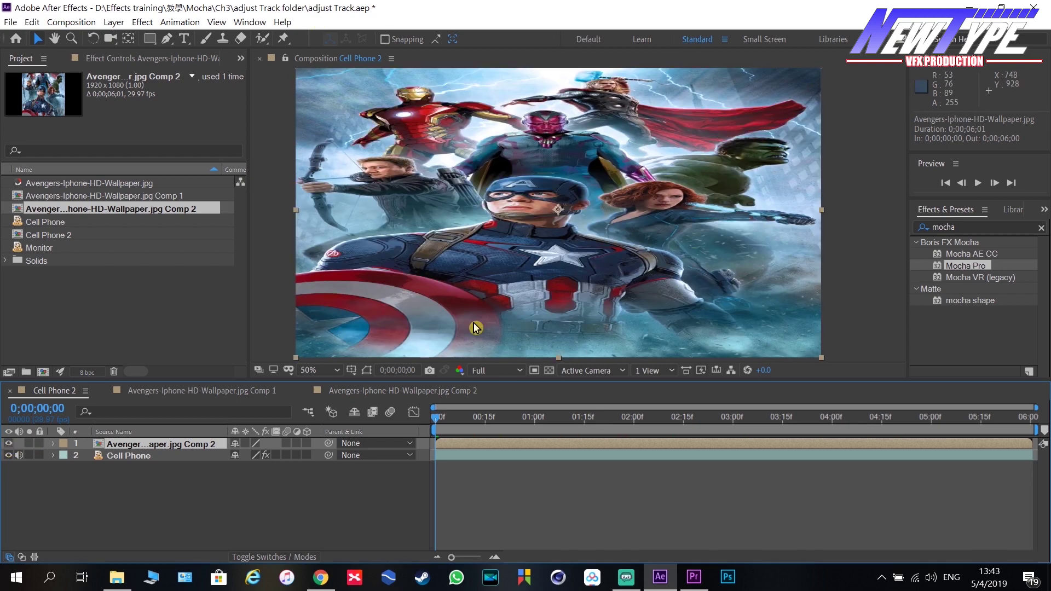
{"action": "left_click", "coordinate": [32, 22]}
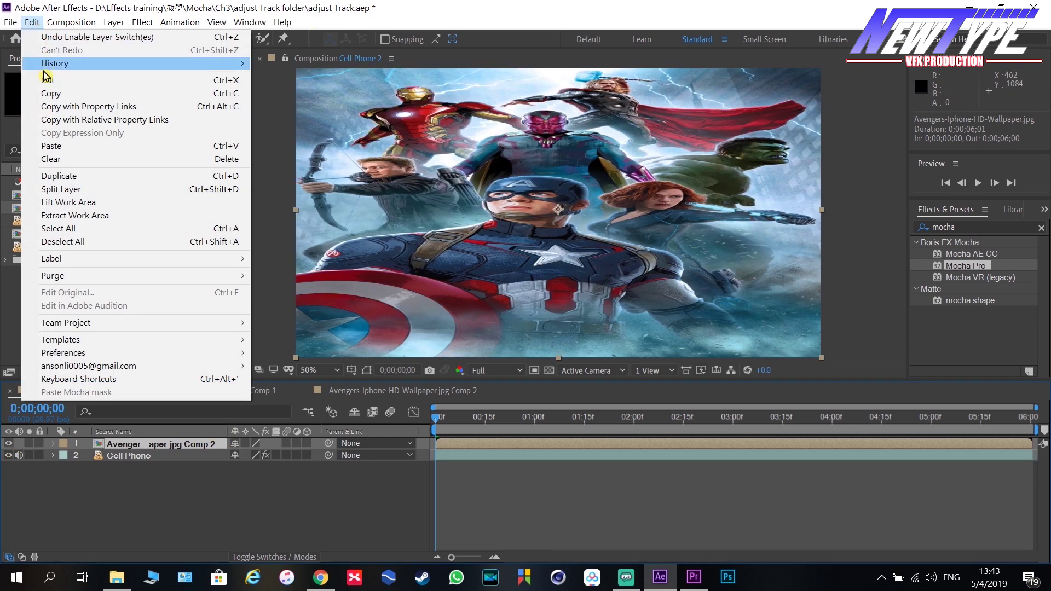
{"action": "left_click", "coordinate": [51, 146]}
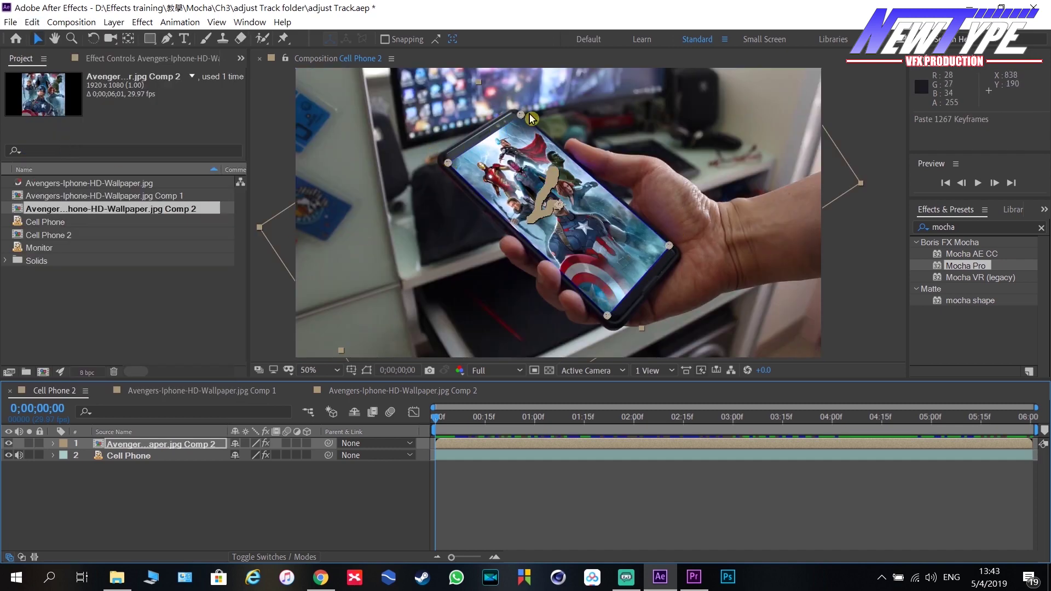
Turn on layer and composition motion blur for the pinned wallpaper and review it across frames.
{"action": "left_click", "coordinate": [104, 499]}
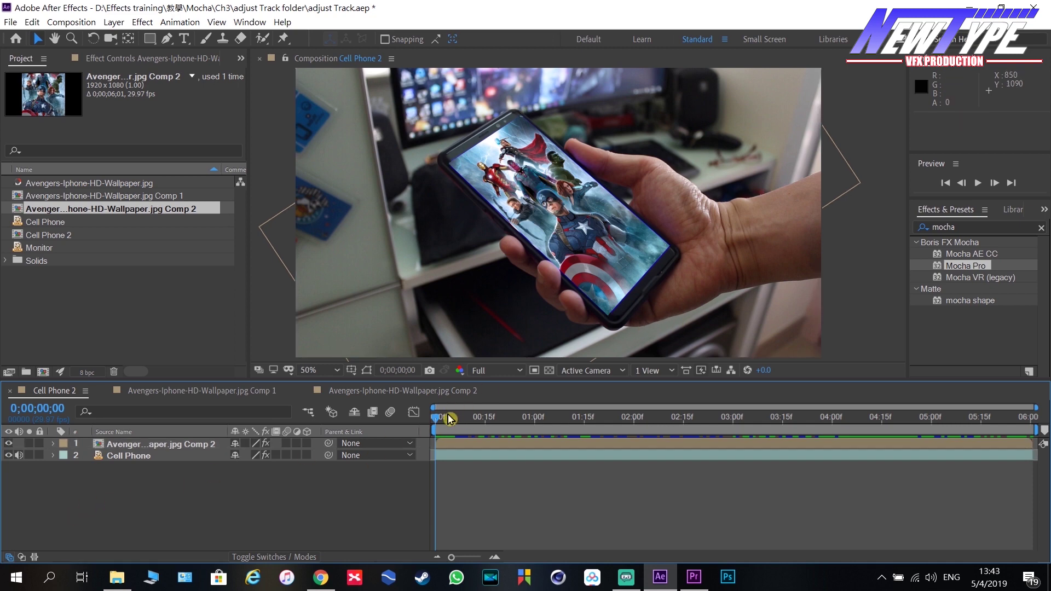
{"action": "left_click_drag", "start_coordinate": [438, 420], "coordinate": [693, 421]}
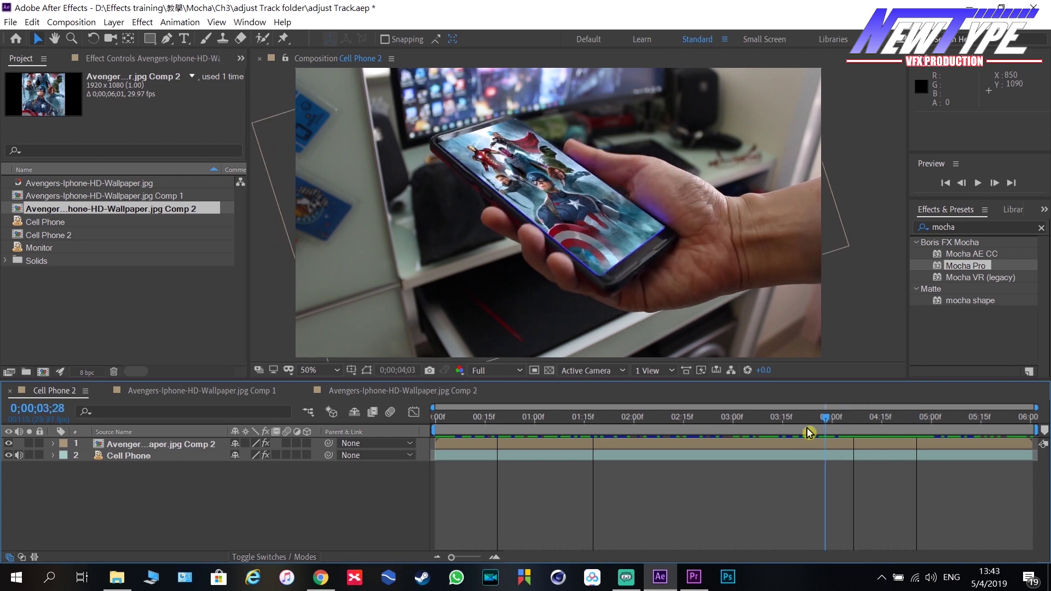
{"action": "key", "text": "Home"}
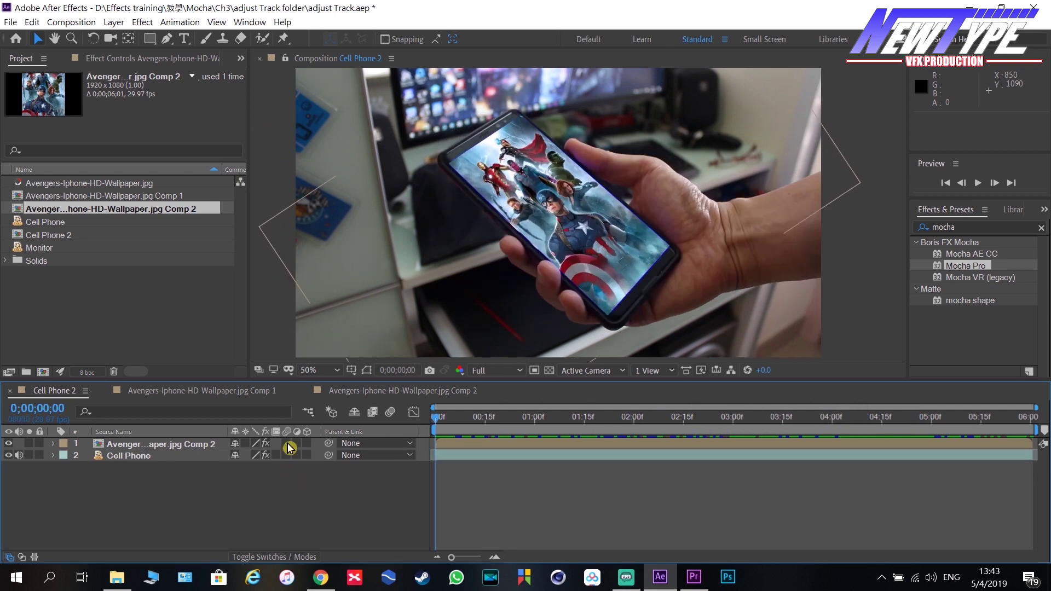
{"action": "left_click", "coordinate": [288, 444]}
{"action": "left_click", "coordinate": [390, 412]}
{"action": "left_click", "coordinate": [462, 419]}
{"action": "left_click_drag", "start_coordinate": [475, 422], "coordinate": [652, 430]}
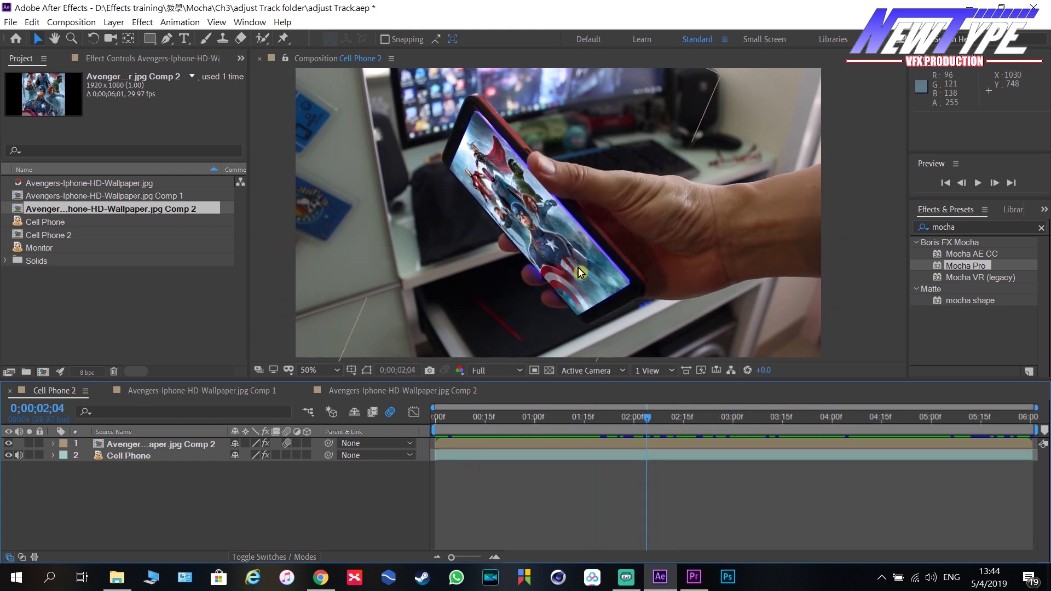
Show the Comp 2 layer's Corner Pin values in Effect Controls.
{"action": "scroll", "coordinate": [578, 268], "scroll_direction": "up", "scroll_amount": 2}
{"action": "scroll", "coordinate": [578, 268], "scroll_direction": "down", "scroll_amount": 2}
{"action": "scroll", "coordinate": [431, 114], "scroll_direction": "up", "scroll_amount": 2}
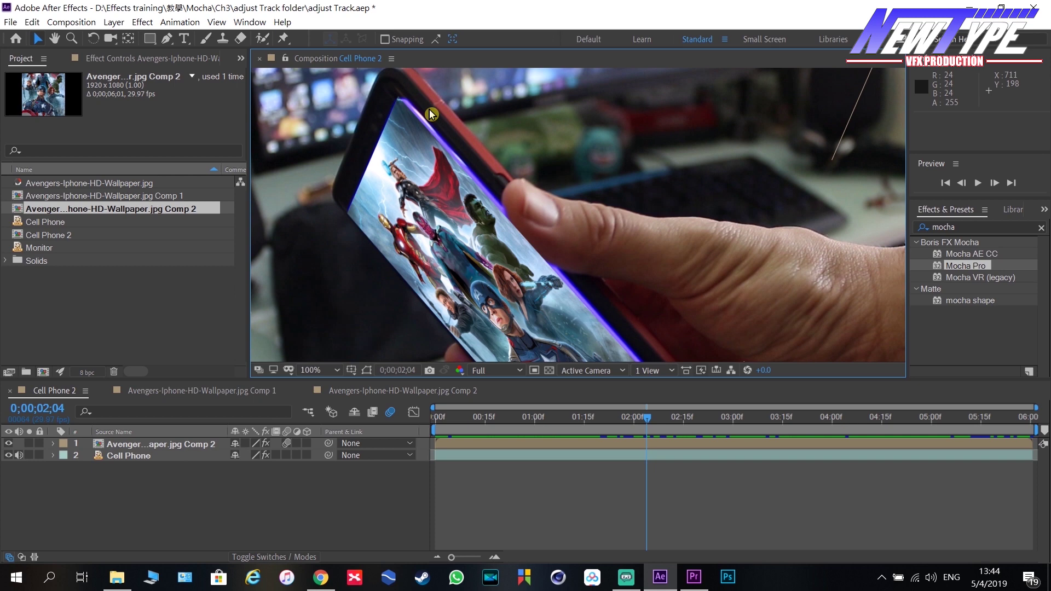
{"action": "left_click", "coordinate": [104, 57]}
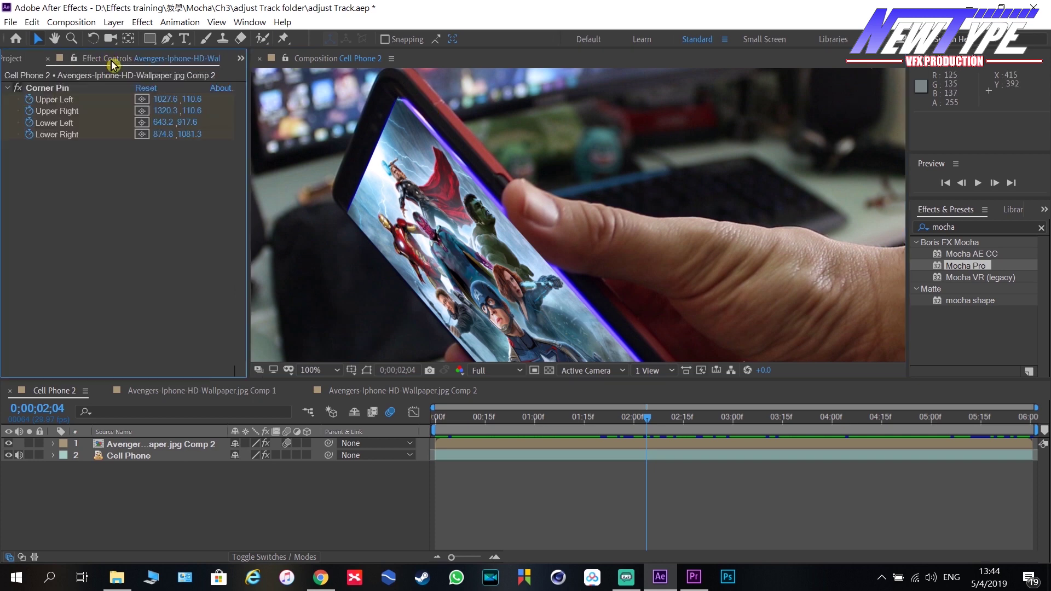
Inspect the Cell Phone layer's Mocha Pro insert and warp settings.
{"action": "left_click", "coordinate": [101, 456]}
{"action": "left_click", "coordinate": [7, 88]}
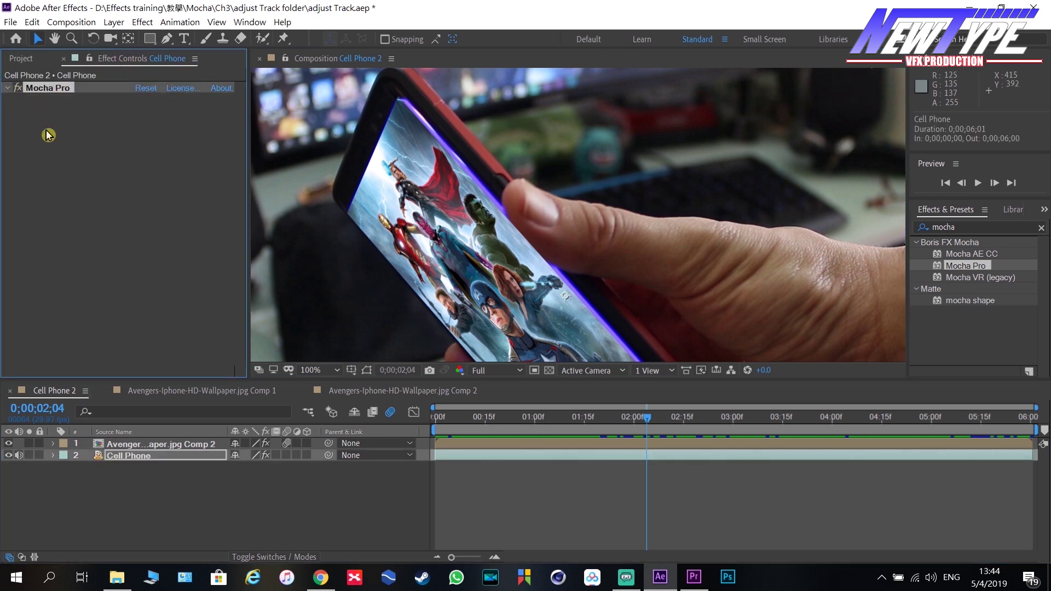
{"action": "left_click", "coordinate": [85, 126]}
{"action": "left_click", "coordinate": [255, 393]}
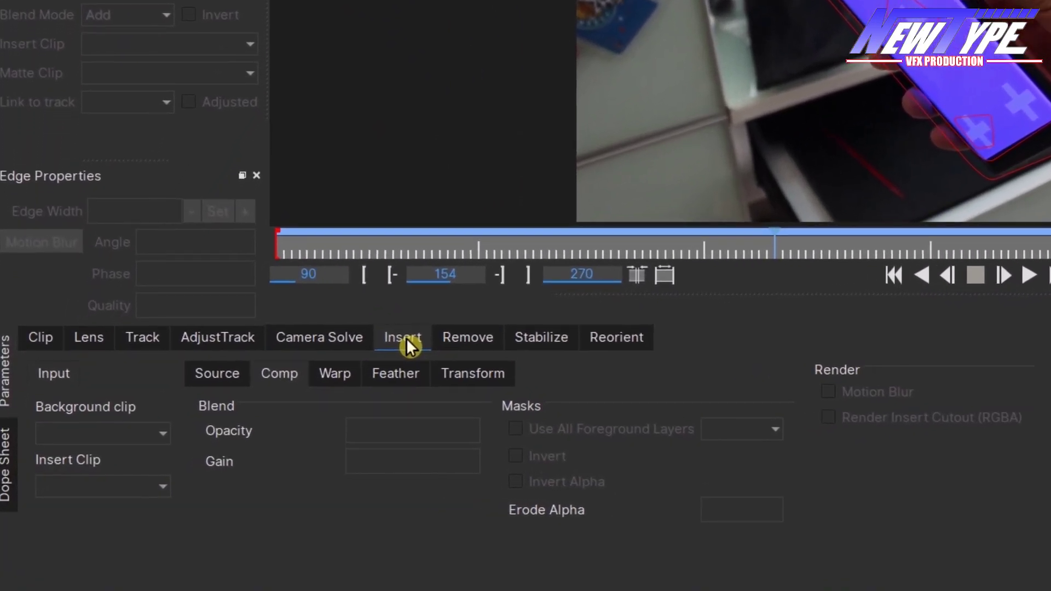
{"action": "left_click", "coordinate": [337, 376]}
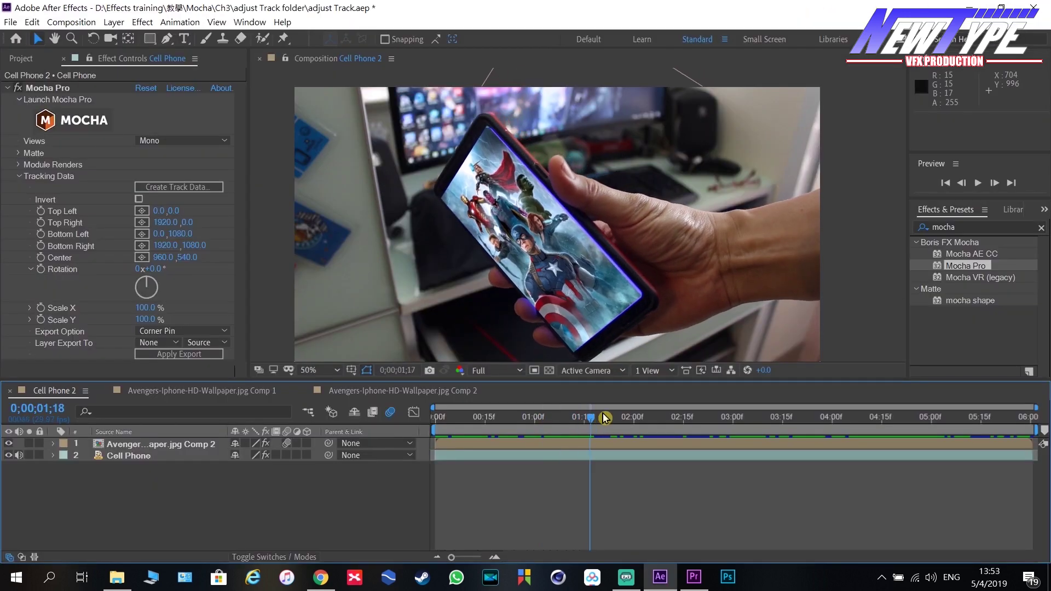
Duplicate the Cell Phone layer at 0;00;01;23, where the thumb starts overlapping the wallpaper.
{"action": "scroll", "coordinate": [670, 248], "scroll_direction": "up", "scroll_amount": 1}
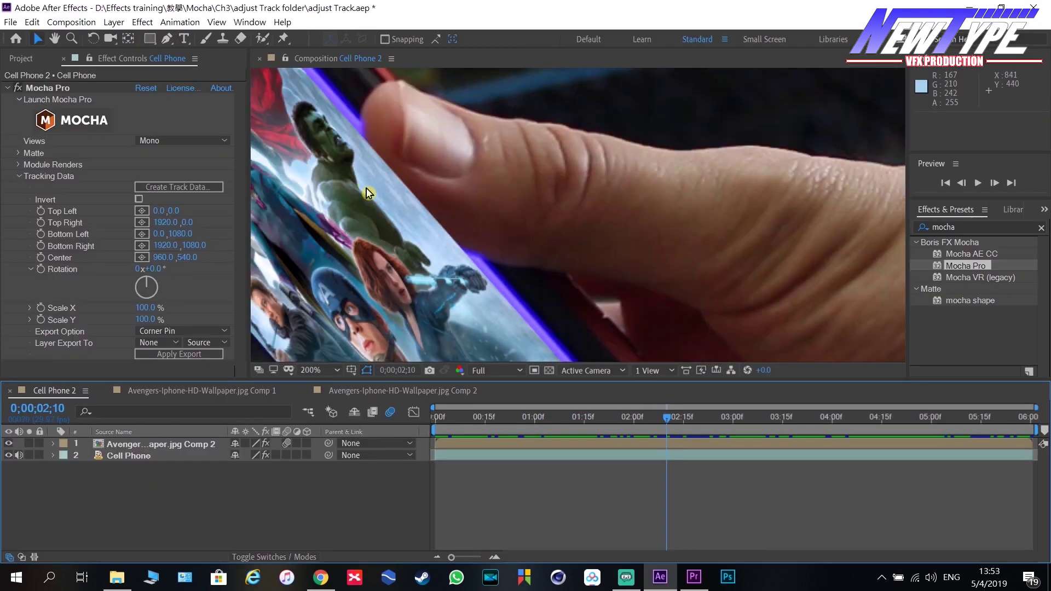
{"action": "left_click_drag", "start_coordinate": [667, 419], "coordinate": [589, 441]}
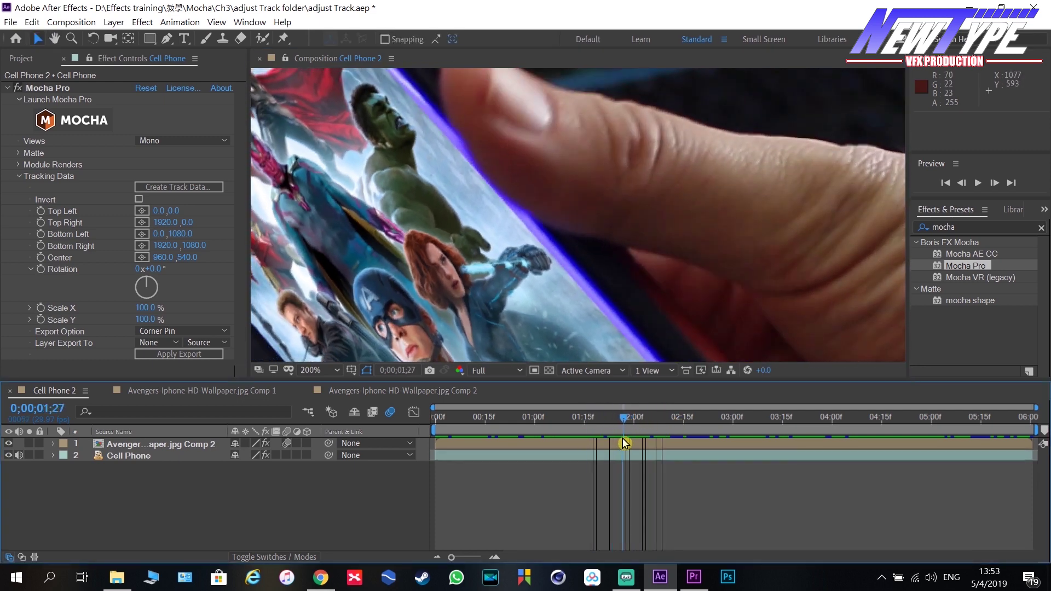
{"action": "left_click_drag", "start_coordinate": [589, 441], "coordinate": [610, 432]}
{"action": "left_click", "coordinate": [154, 456]}
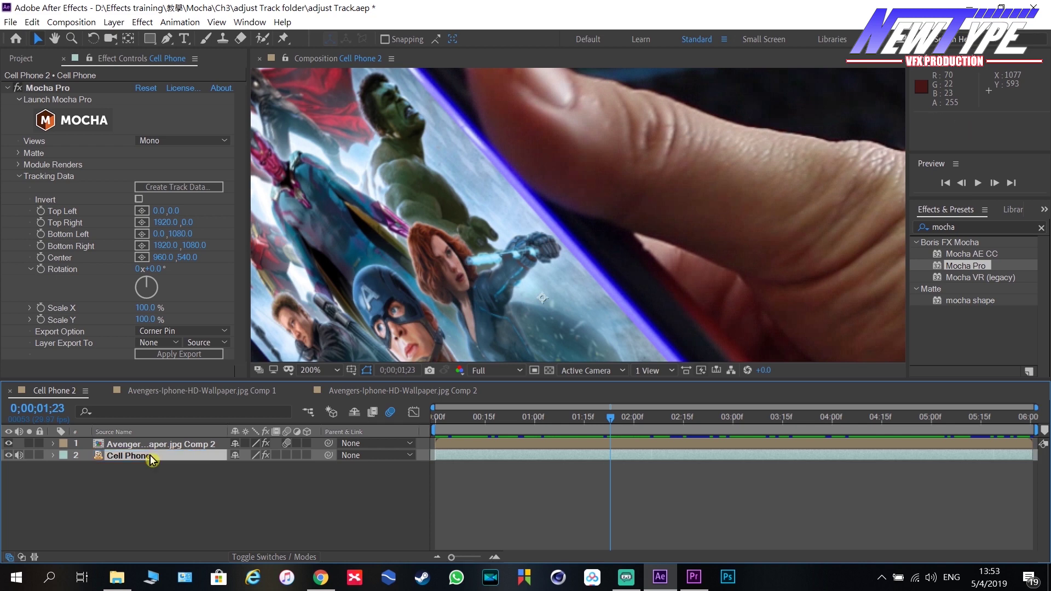
{"action": "key", "text": "ctrl+d"}
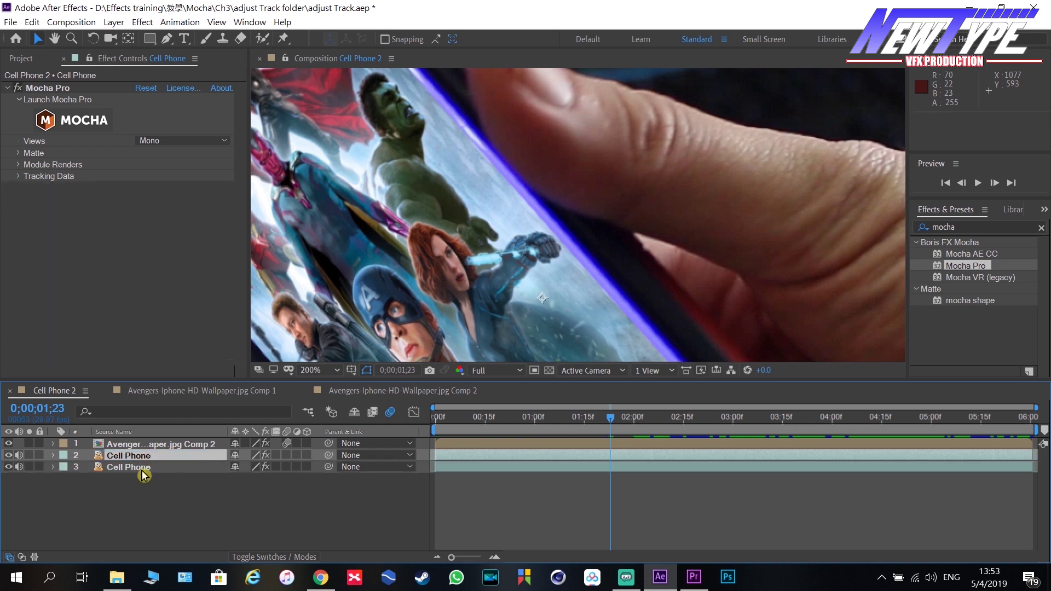
Move the Cell Phone copy above the wallpaper, lower its opacity, and trim its start to 0;00;01;25.
{"action": "left_click_drag", "start_coordinate": [145, 461], "coordinate": [143, 442]}
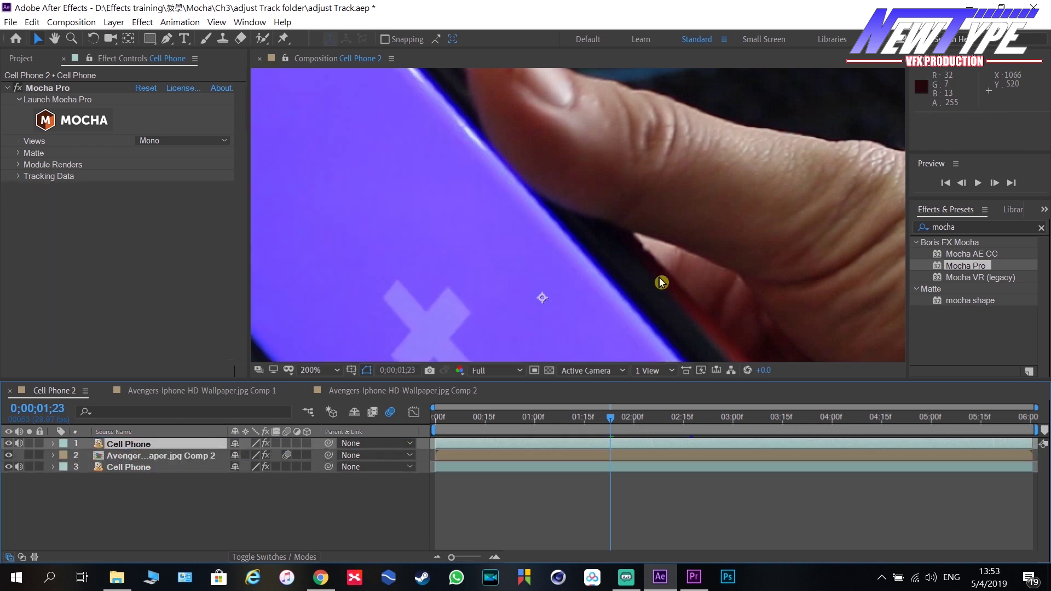
{"action": "key", "text": "comma"}
{"action": "key", "text": "t"}
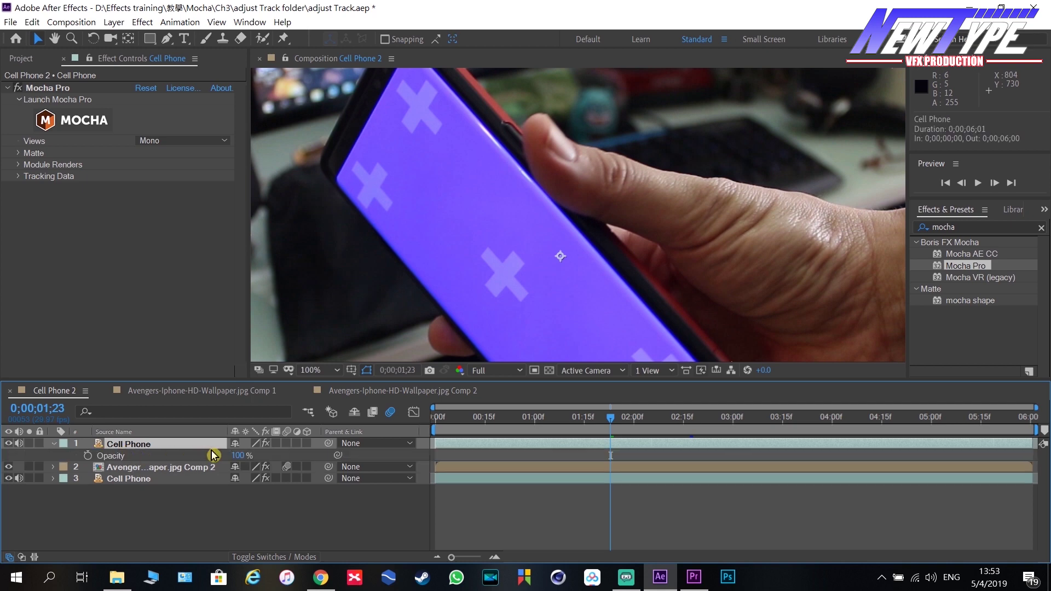
{"action": "mouse_move", "coordinate": [235, 455]}
{"action": "left_mouse_down"}
{"action": "mouse_move", "coordinate": [111, 456]}
{"action": "mouse_move", "coordinate": [612, 458]}
{"action": "left_mouse_up"}
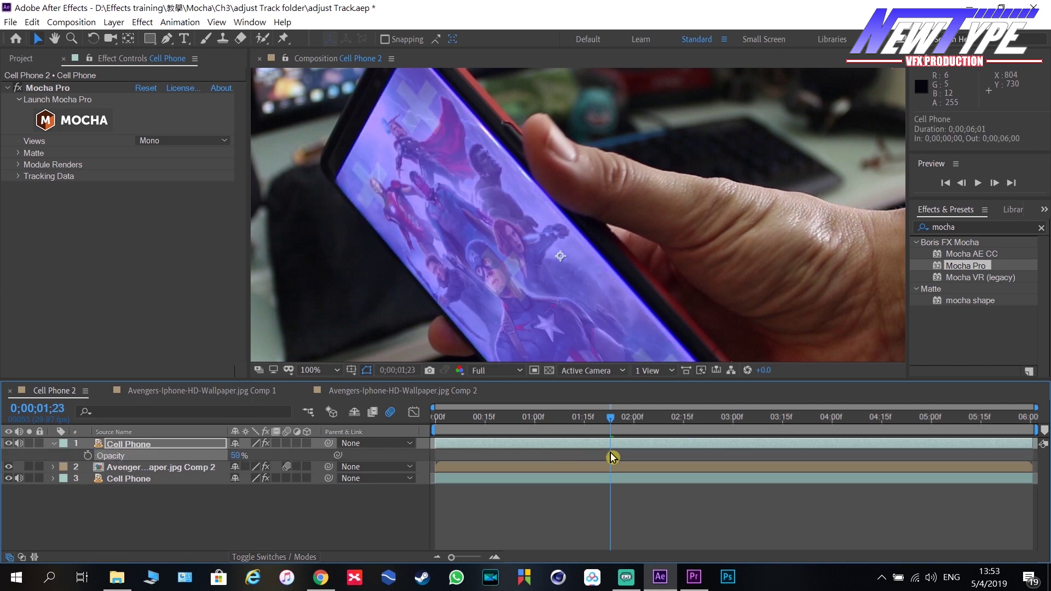
{"action": "mouse_move", "coordinate": [613, 420]}
{"action": "left_mouse_down"}
{"action": "mouse_move", "coordinate": [683, 419]}
{"action": "mouse_move", "coordinate": [617, 419]}
{"action": "left_mouse_up"}
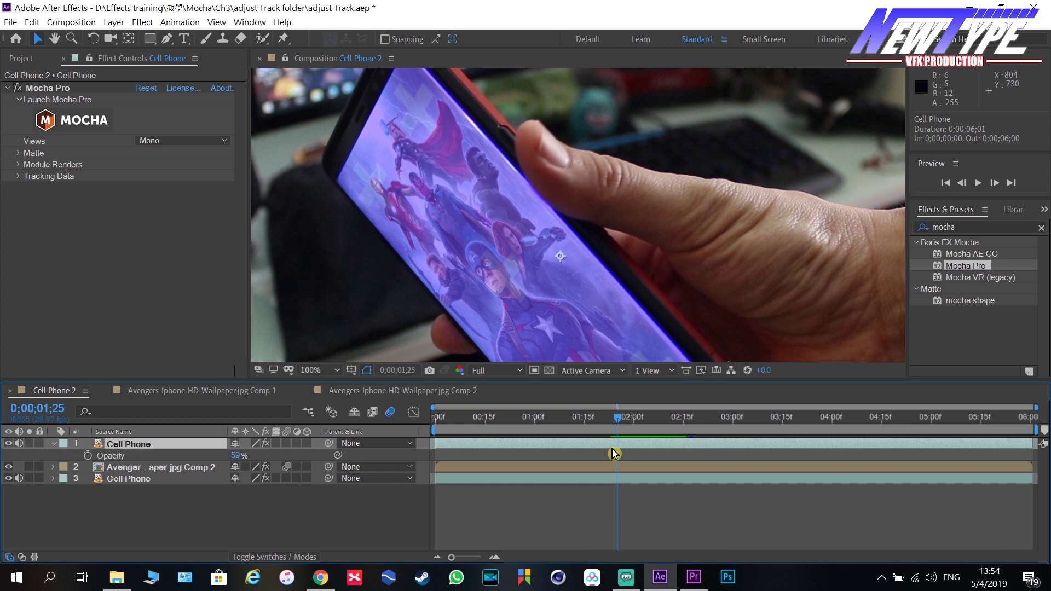
{"action": "key", "text": "alt+bracketleft"}
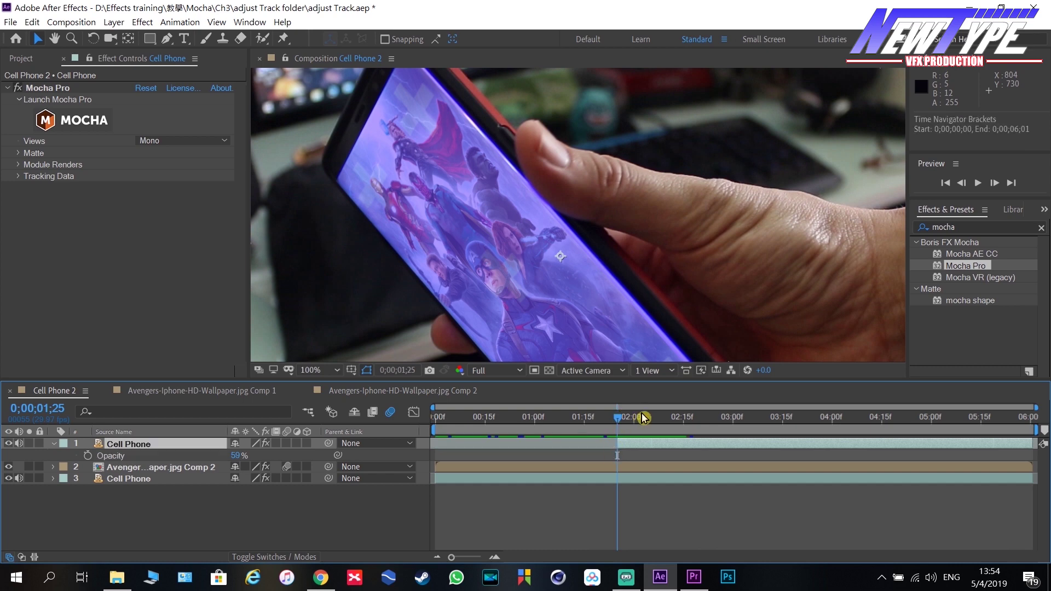
Restore the copy's opacity to 100% and open it in Mocha Pro.
{"action": "left_click_drag", "start_coordinate": [622, 417], "coordinate": [726, 420]}
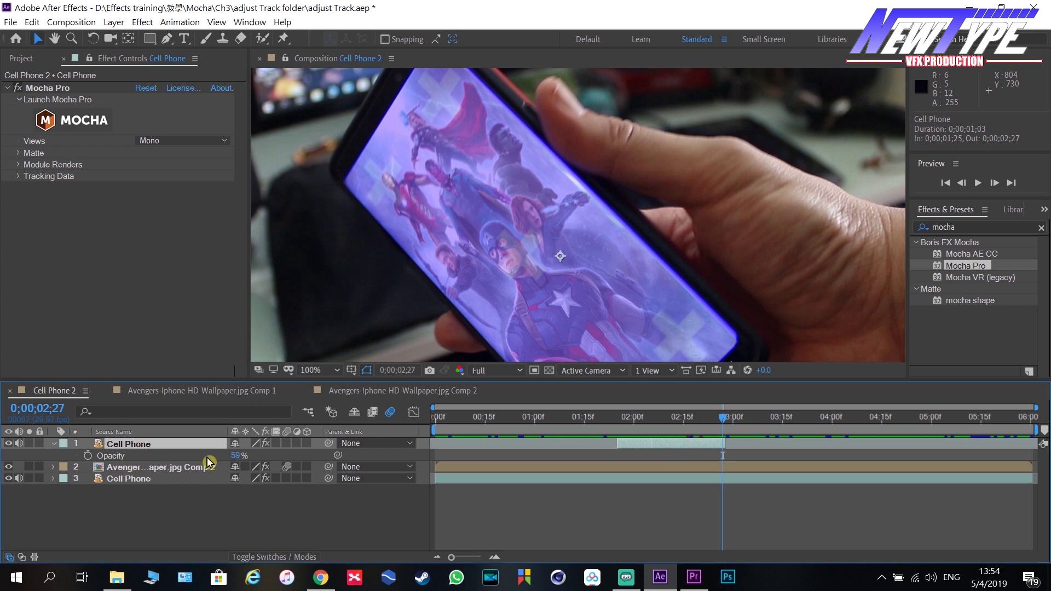
{"action": "left_click_drag", "start_coordinate": [236, 460], "coordinate": [263, 460]}
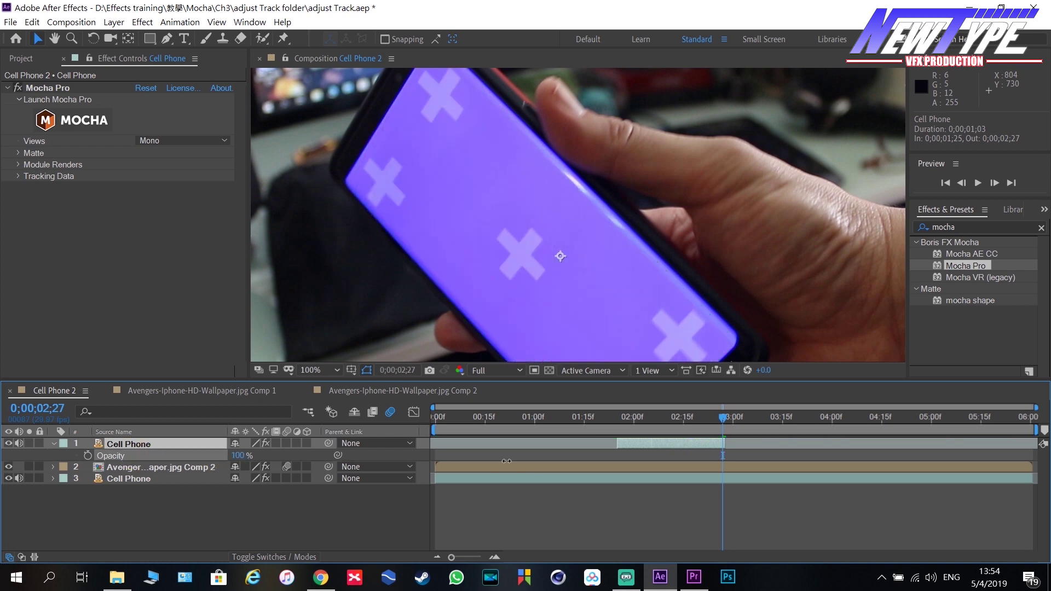
{"action": "left_click", "coordinate": [93, 131]}
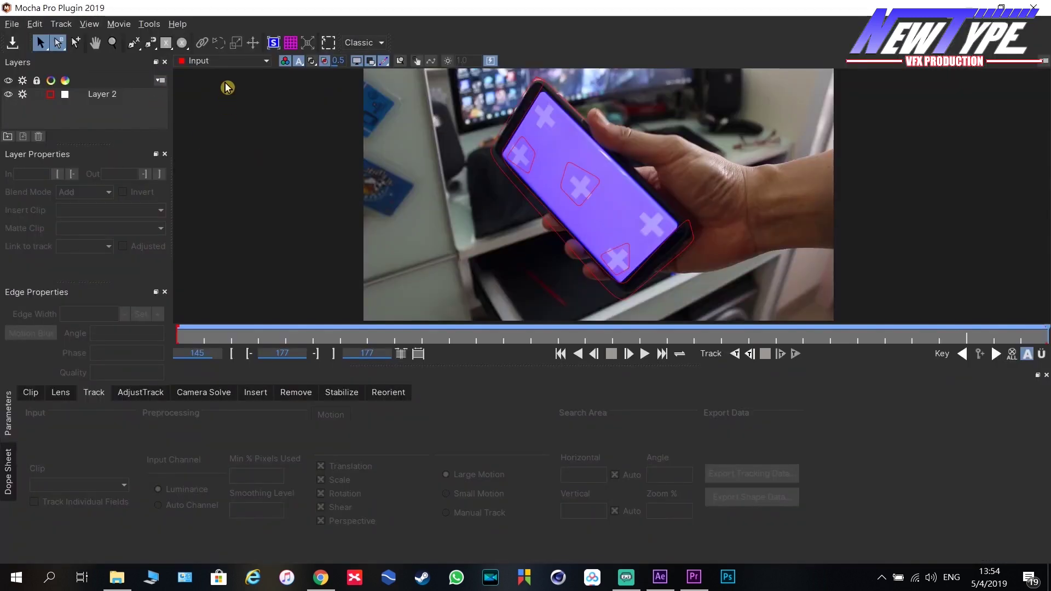
Hide the screen-tracking Layer 2 and switch to the X-spline tool.
{"action": "left_click", "coordinate": [139, 48]}
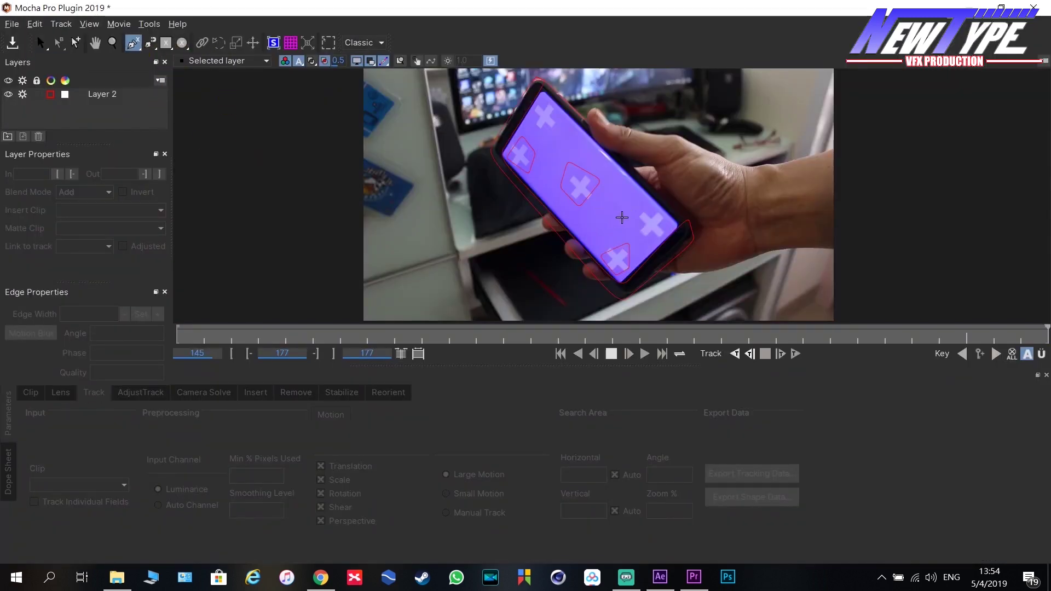
{"action": "left_click", "coordinate": [9, 96]}
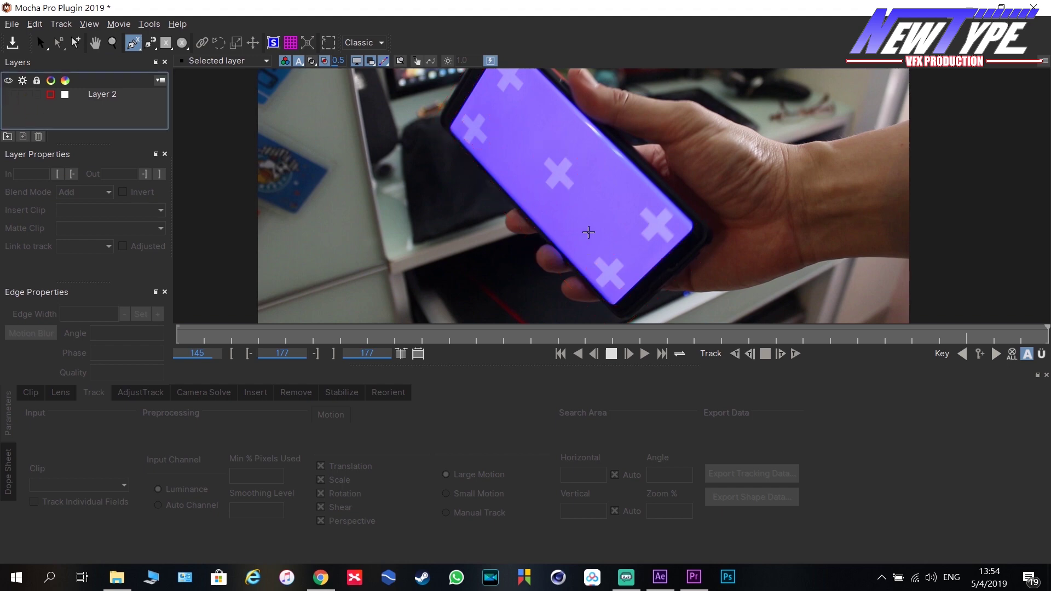
{"action": "scroll", "coordinate": [589, 233], "scroll_direction": "up", "scroll_amount": 2}
{"action": "scroll", "coordinate": [570, 118], "scroll_direction": "up", "scroll_amount": 2}
{"action": "scroll", "coordinate": [699, 130], "scroll_direction": "up", "scroll_amount": 2}
{"action": "scroll", "coordinate": [582, 187], "scroll_direction": "up", "scroll_amount": 2}
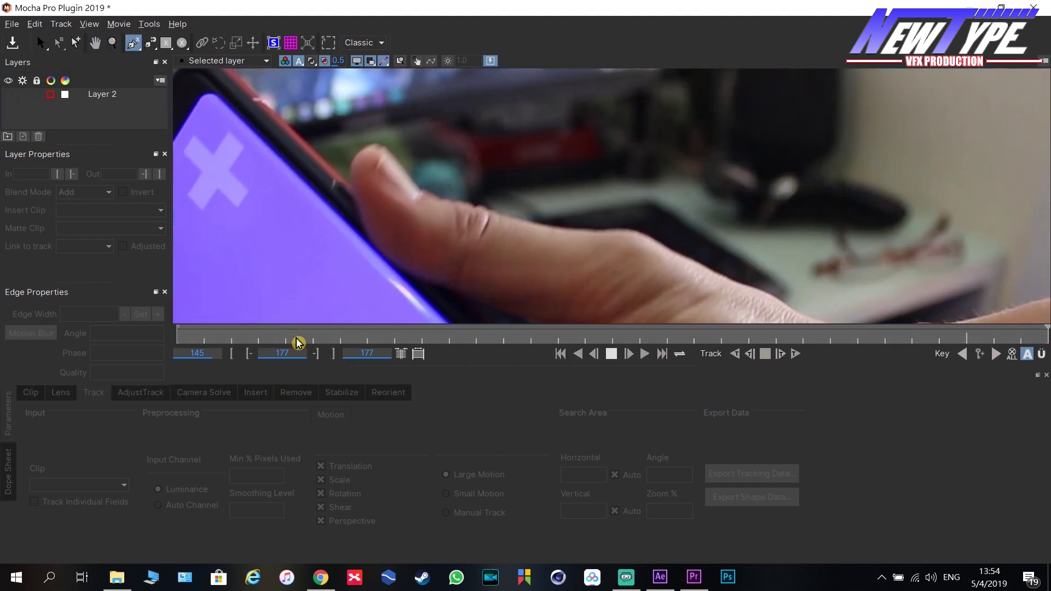
{"action": "key", "text": "s"}
{"action": "left_click", "coordinate": [894, 304]}
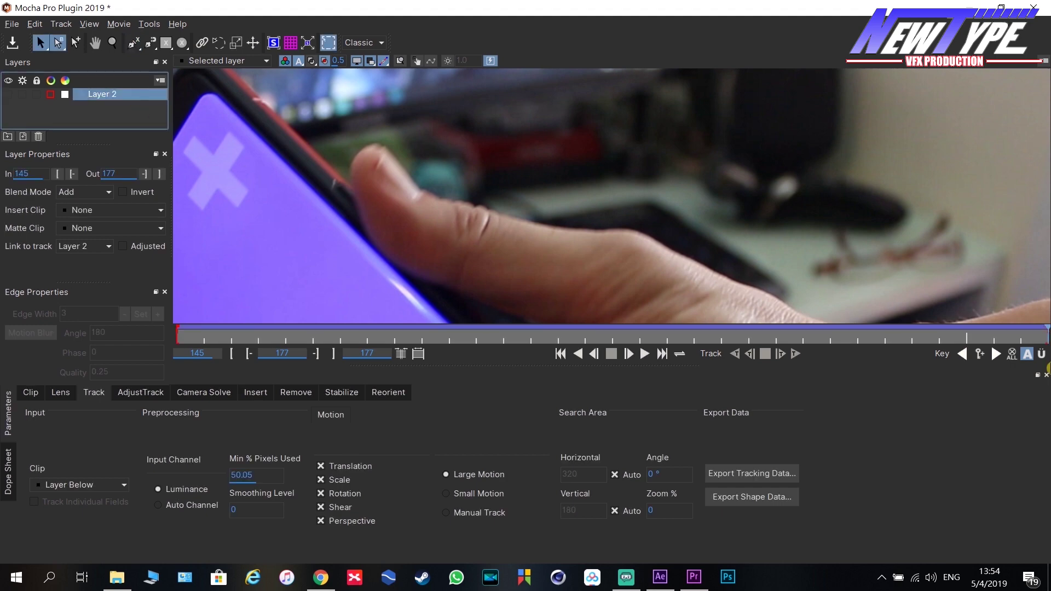
{"action": "left_click", "coordinate": [133, 43]}
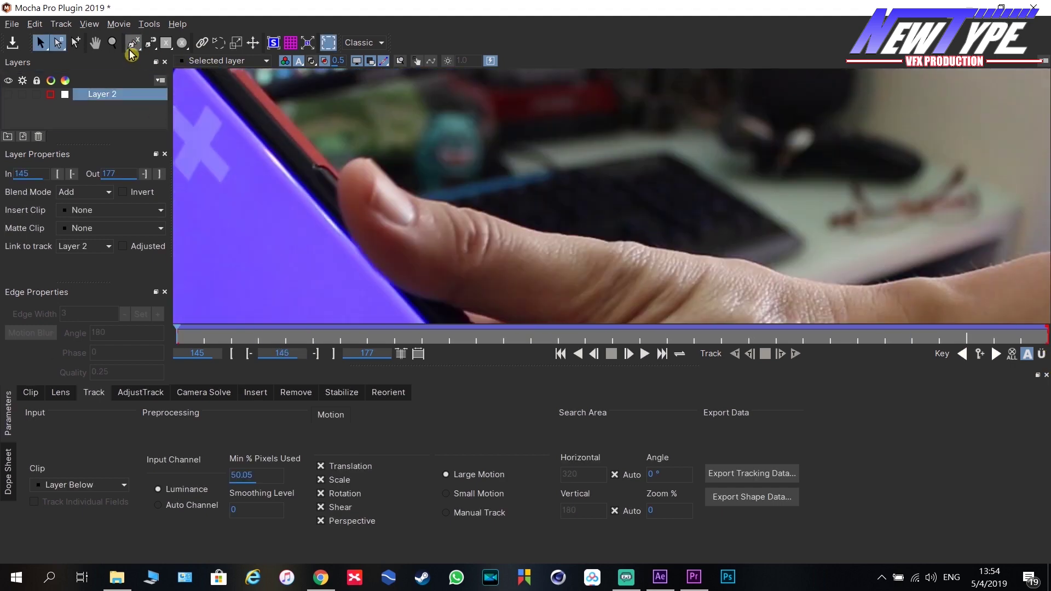
Draw a closed X-spline outline around the thumb as Layer 3.
{"action": "left_click", "coordinate": [368, 157]}
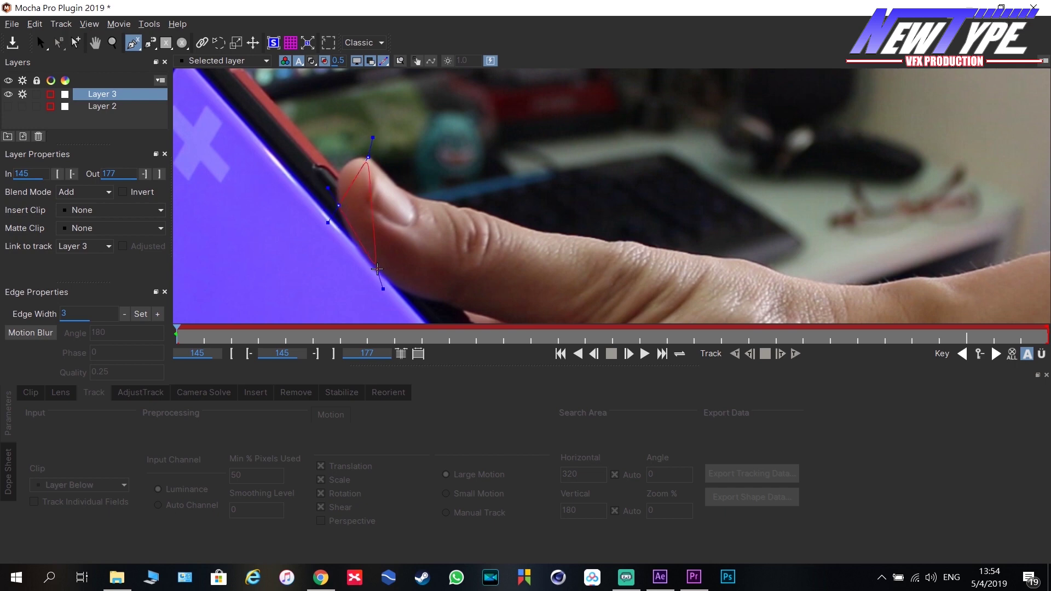
{"action": "left_click_drag", "start_coordinate": [377, 268], "coordinate": [379, 267]}
{"action": "left_click", "coordinate": [462, 311]}
{"action": "left_click", "coordinate": [520, 312]}
{"action": "left_click", "coordinate": [523, 226]}
{"action": "left_click", "coordinate": [387, 144]}
{"action": "left_click", "coordinate": [369, 159]}
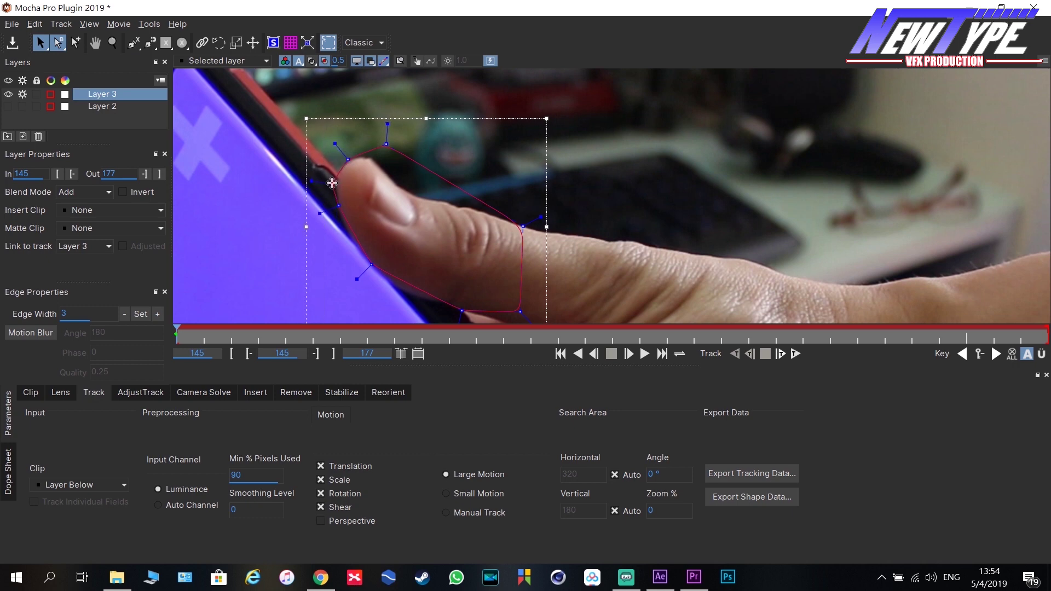
{"action": "mouse_move", "coordinate": [313, 180]}
{"action": "left_mouse_down"}
{"action": "mouse_move", "coordinate": [327, 182]}
{"action": "mouse_move", "coordinate": [337, 208]}
{"action": "left_mouse_up"}
{"action": "left_click_drag", "start_coordinate": [373, 272], "coordinate": [322, 222]}
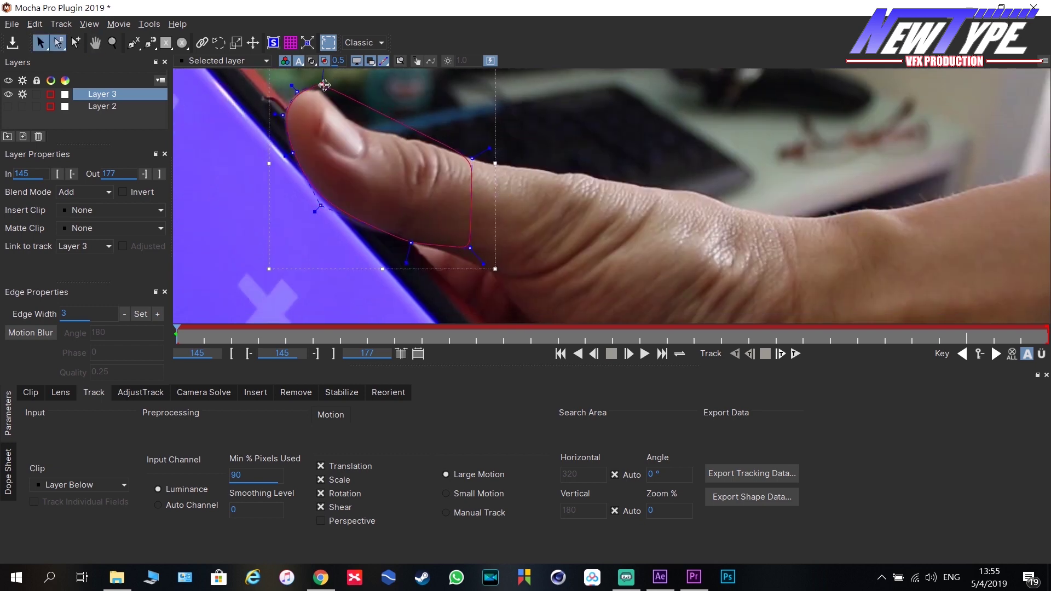
{"action": "left_click", "coordinate": [616, 185]}
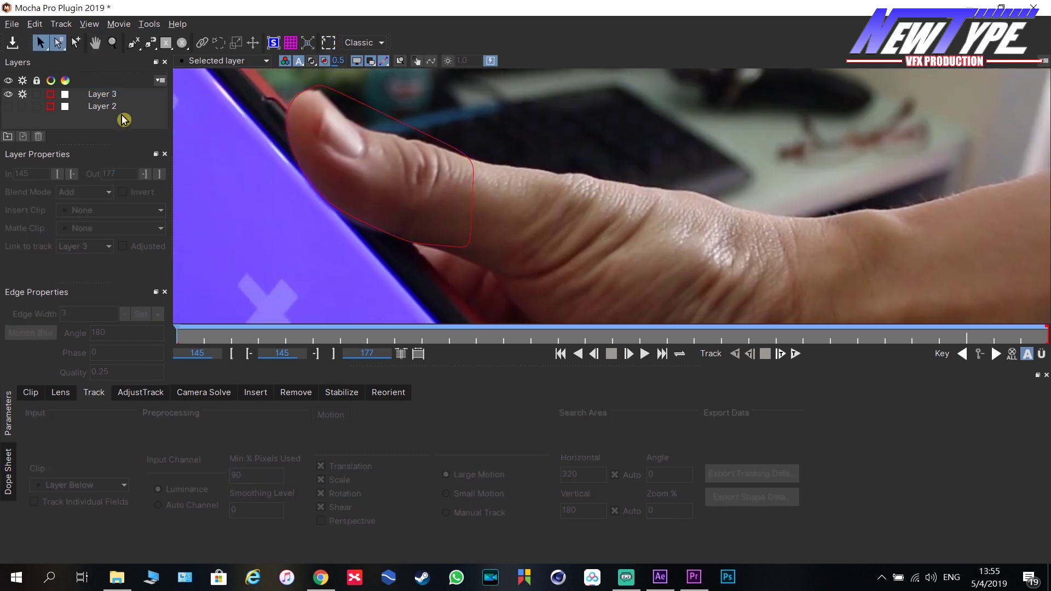
{"action": "left_click", "coordinate": [125, 98]}
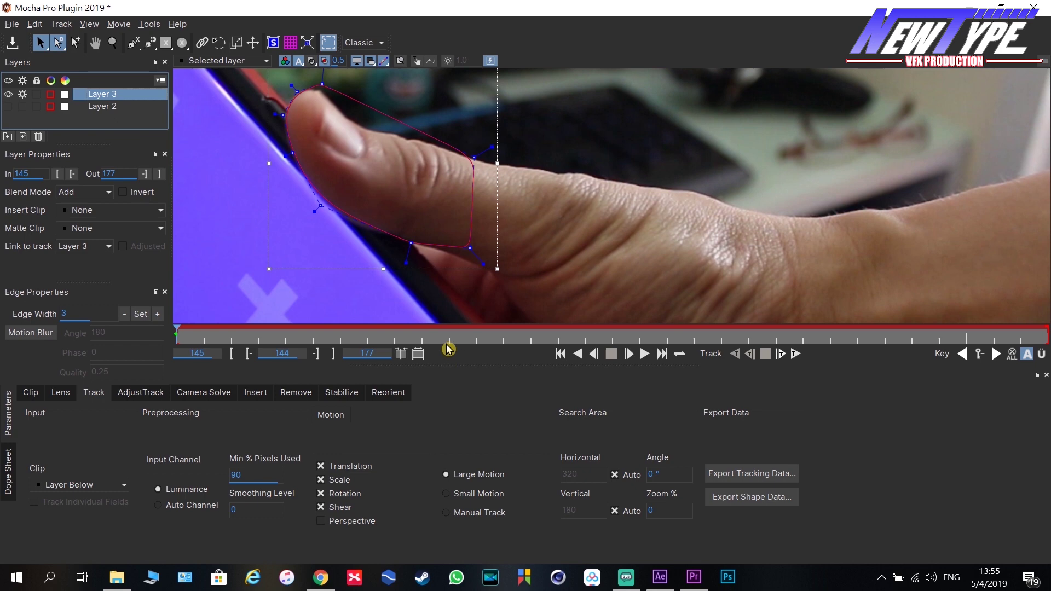
Track the thumb shape forwards and backwards across frames 145–177, refitting its points along the way.
{"action": "key", "text": "z"}
{"action": "left_click_drag", "start_coordinate": [553, 197], "coordinate": [586, 222]}
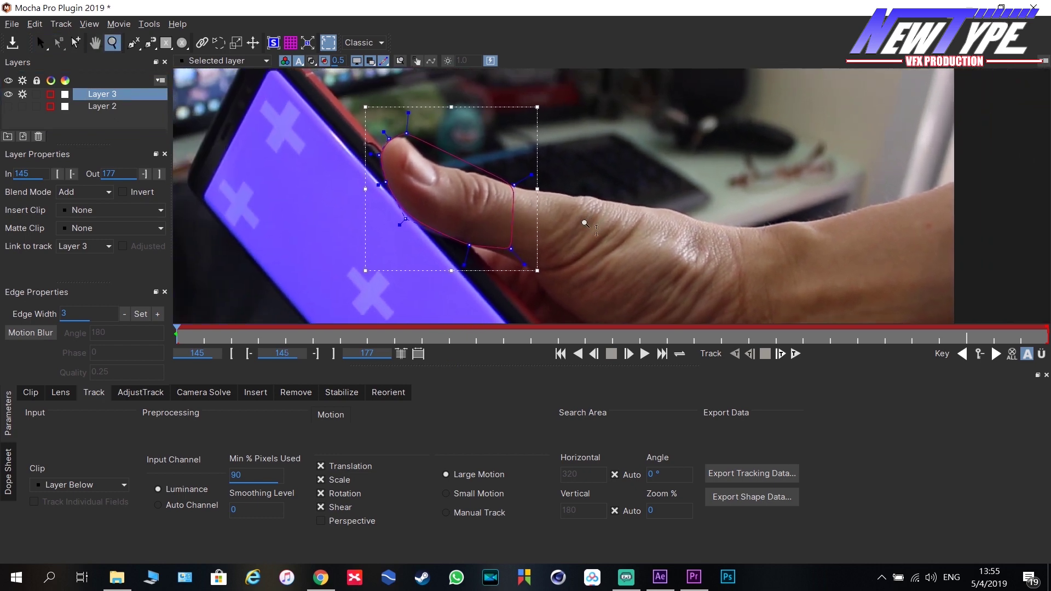
{"action": "left_click", "coordinate": [795, 357]}
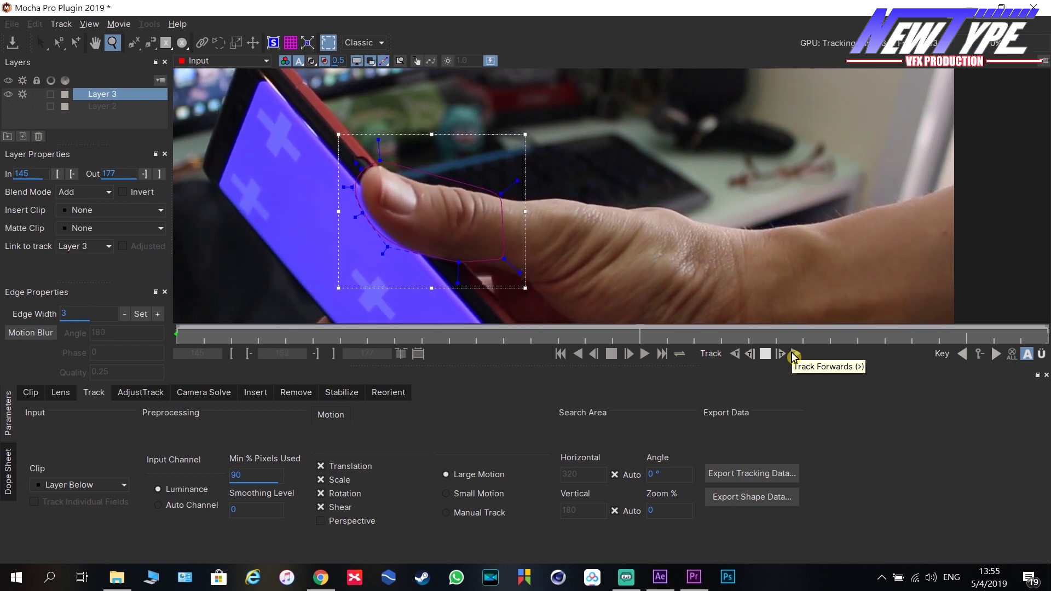
{"action": "left_click", "coordinate": [44, 45]}
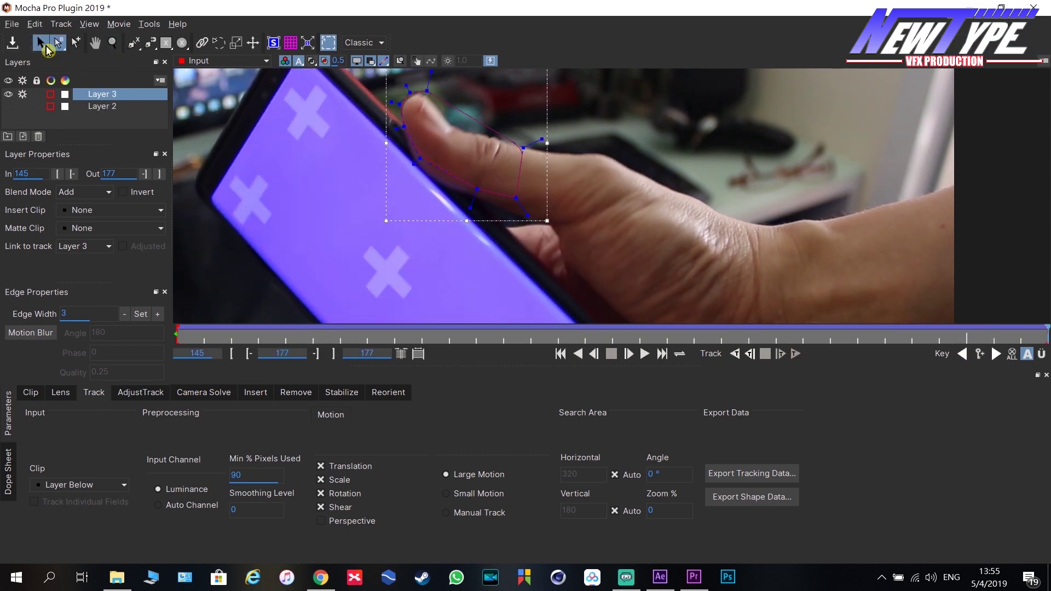
{"action": "left_click_drag", "start_coordinate": [477, 185], "coordinate": [477, 194]}
{"action": "left_click_drag", "start_coordinate": [398, 103], "coordinate": [401, 103]}
{"action": "key", "text": "comma"}
{"action": "left_click_drag", "start_coordinate": [343, 298], "coordinate": [347, 274]}
{"action": "key", "text": "comma"}
{"action": "key", "text": "z"}
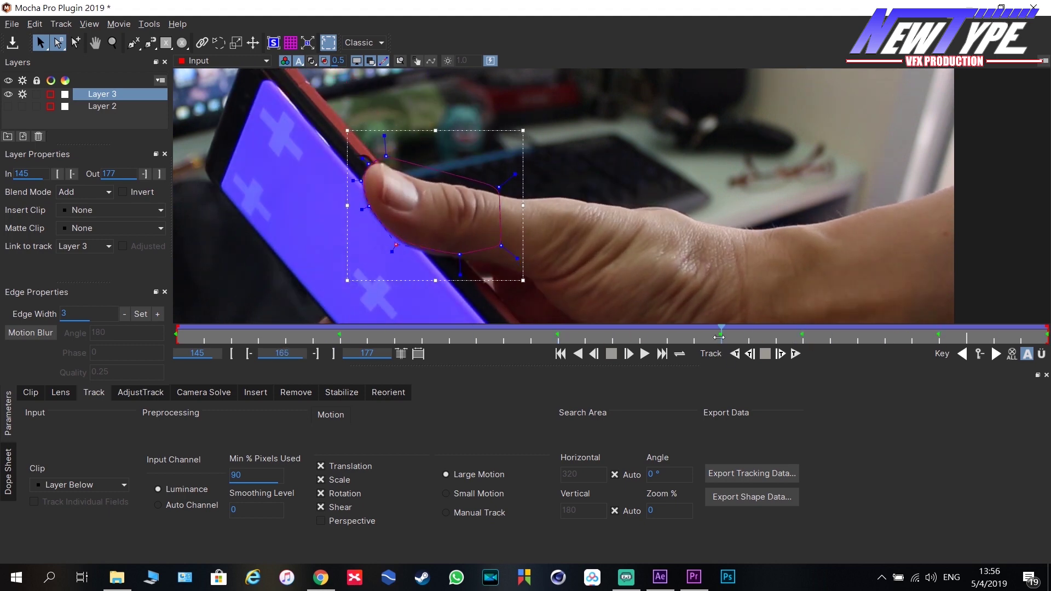
{"action": "key", "text": "z"}
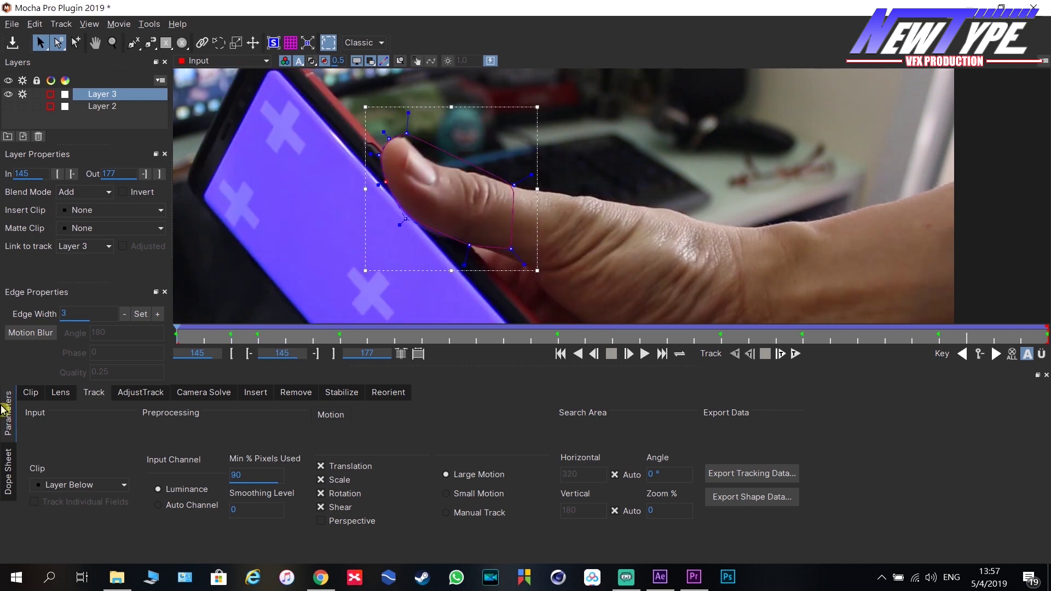
Save the Mocha project and close Mocha Pro.
{"action": "left_click", "coordinate": [11, 24]}
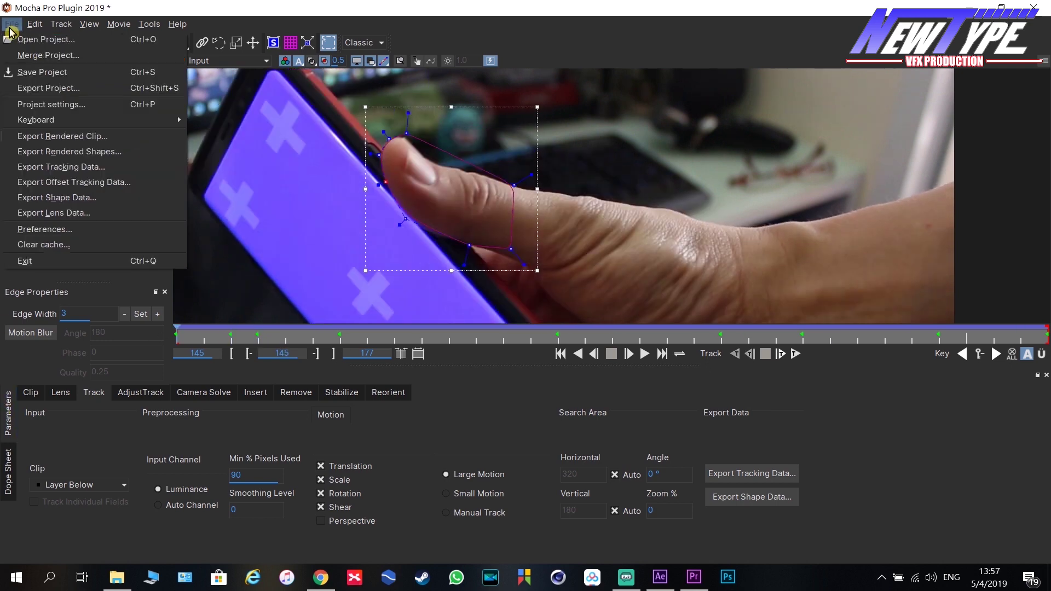
{"action": "left_click", "coordinate": [33, 77]}
{"action": "left_click", "coordinate": [1034, 7]}
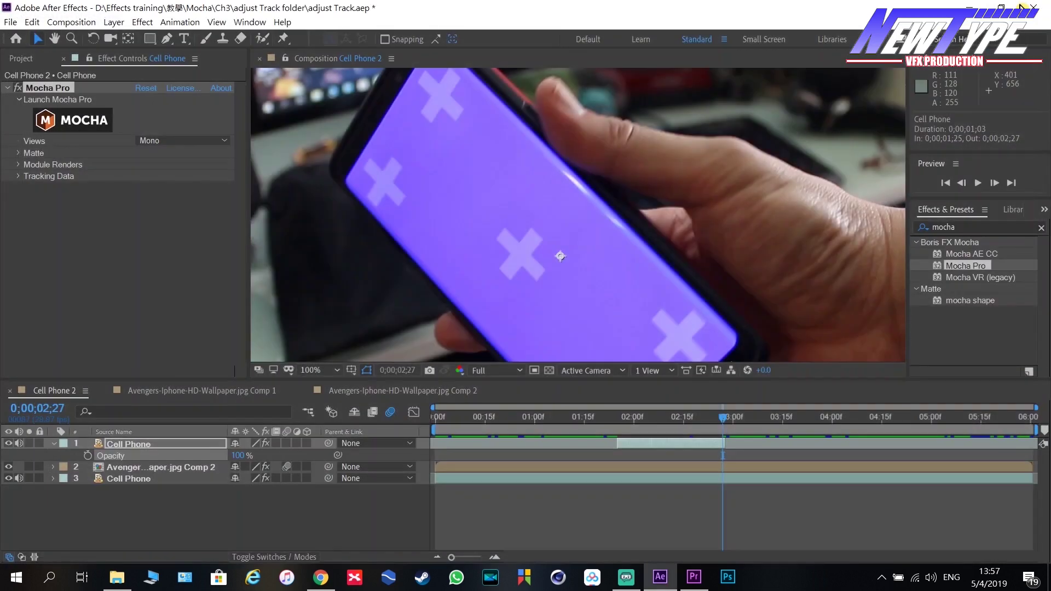
Turn off View Matte on the top Cell Phone copy and leave only Layer 3 visible.
{"action": "left_click", "coordinate": [144, 444]}
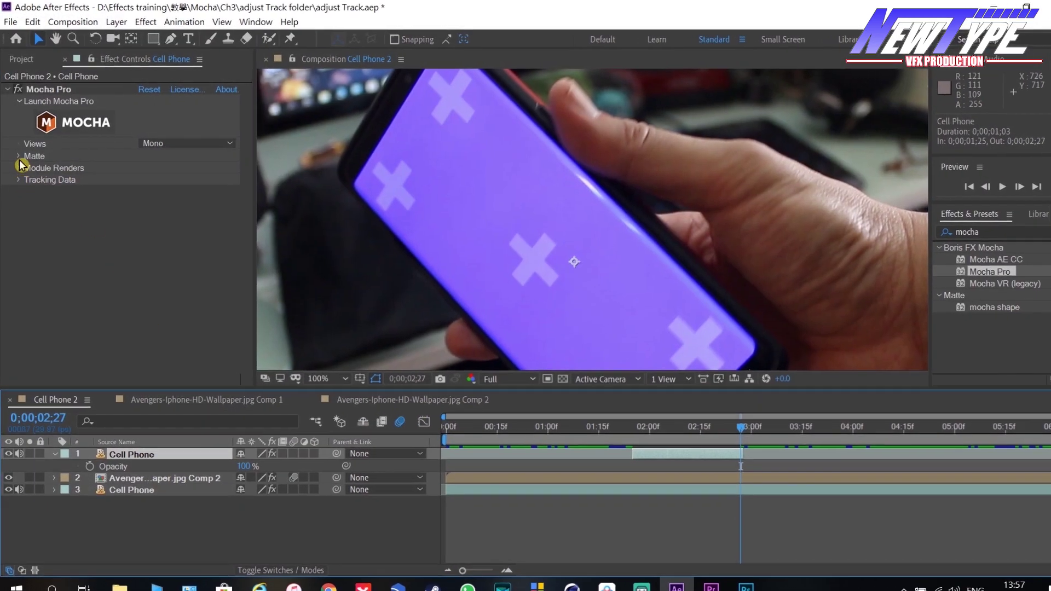
{"action": "left_click", "coordinate": [18, 153]}
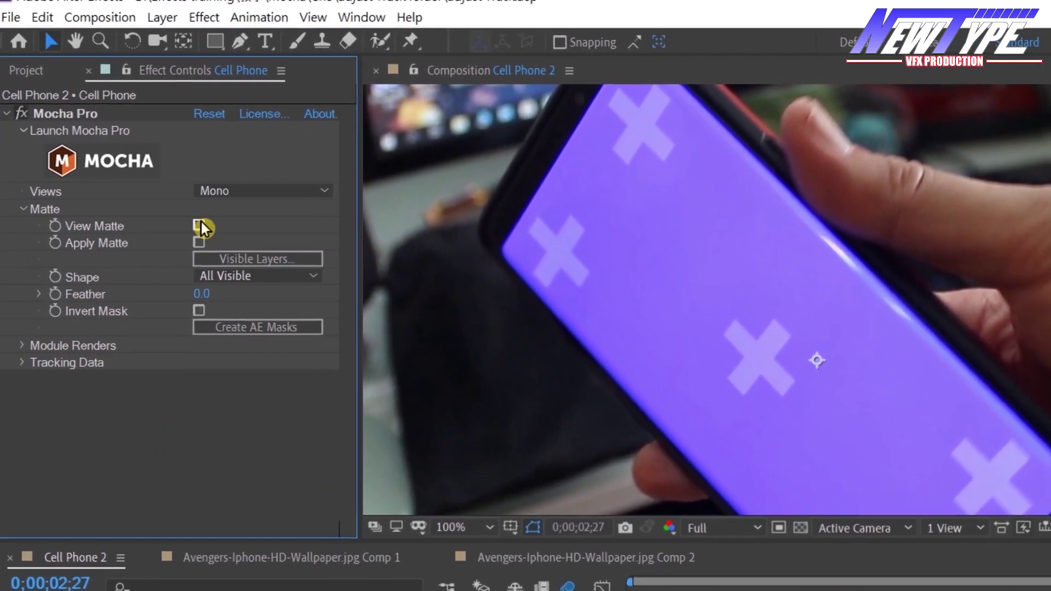
{"action": "left_click", "coordinate": [187, 214]}
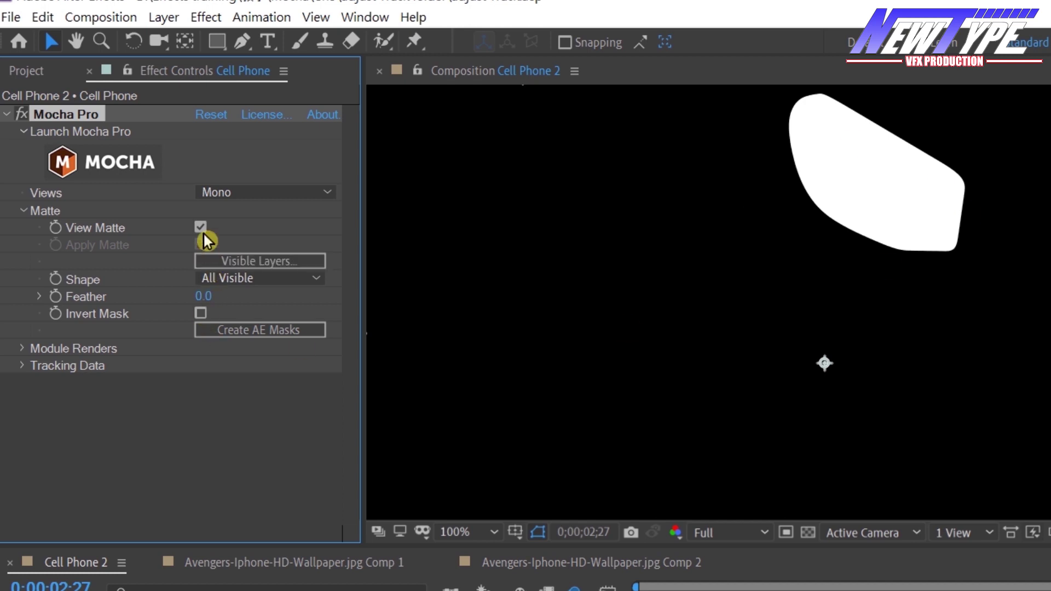
{"action": "left_click", "coordinate": [200, 227]}
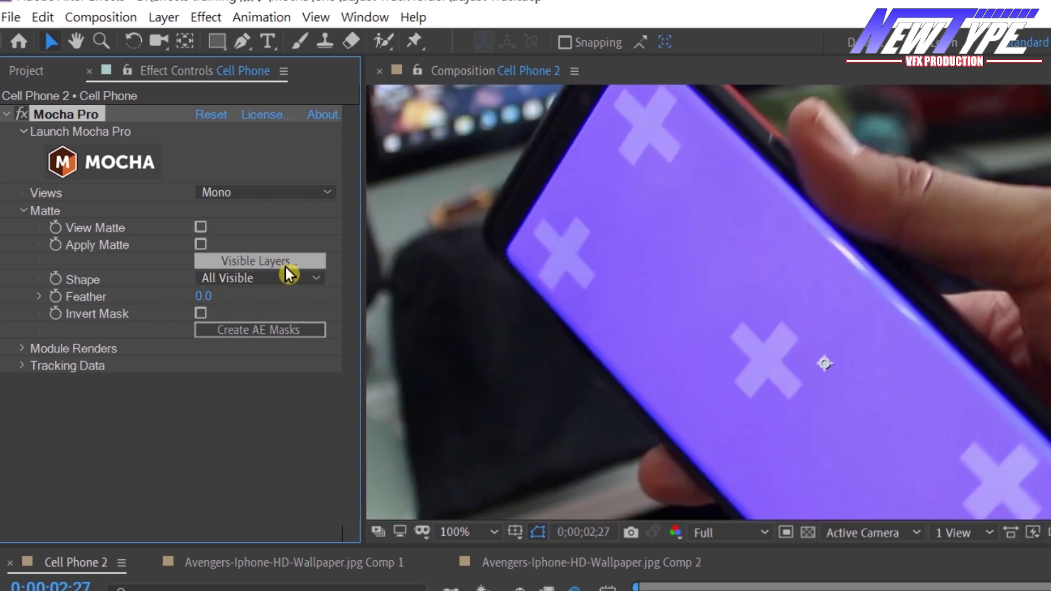
{"action": "left_click", "coordinate": [285, 265]}
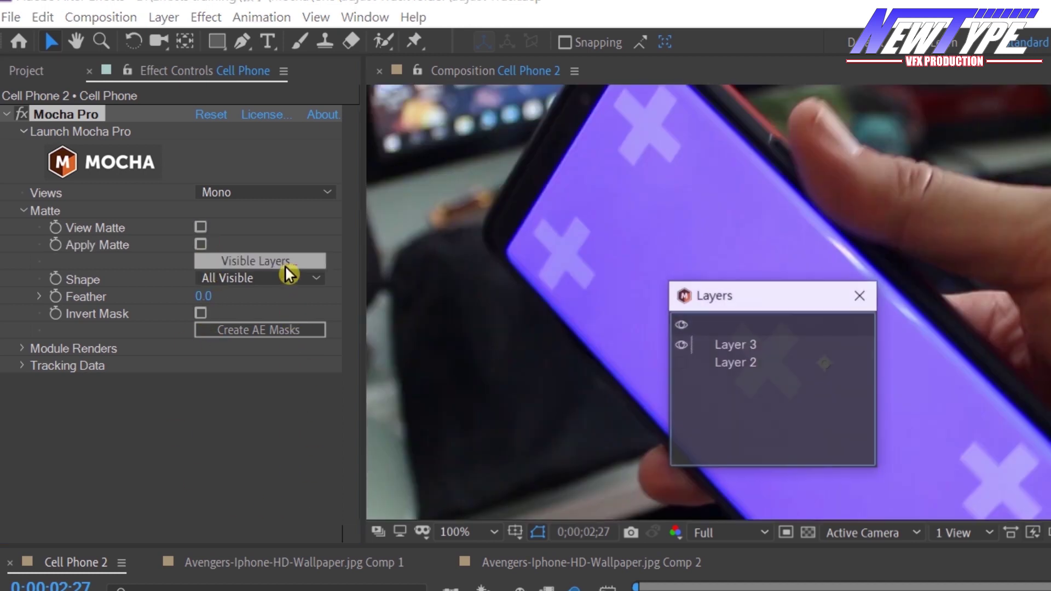
{"action": "left_click", "coordinate": [758, 348]}
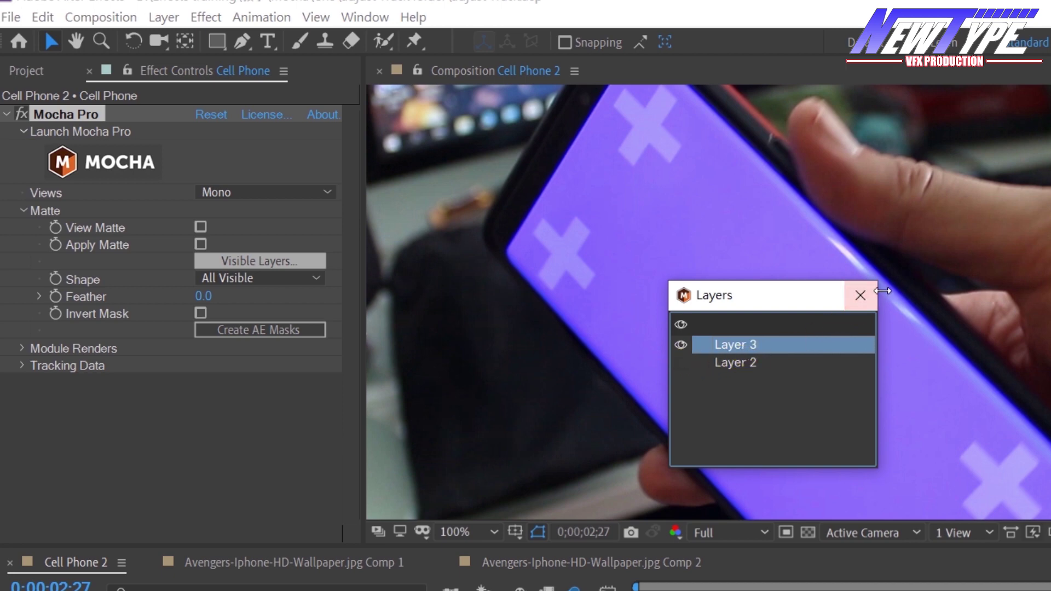
{"action": "left_click", "coordinate": [860, 296]}
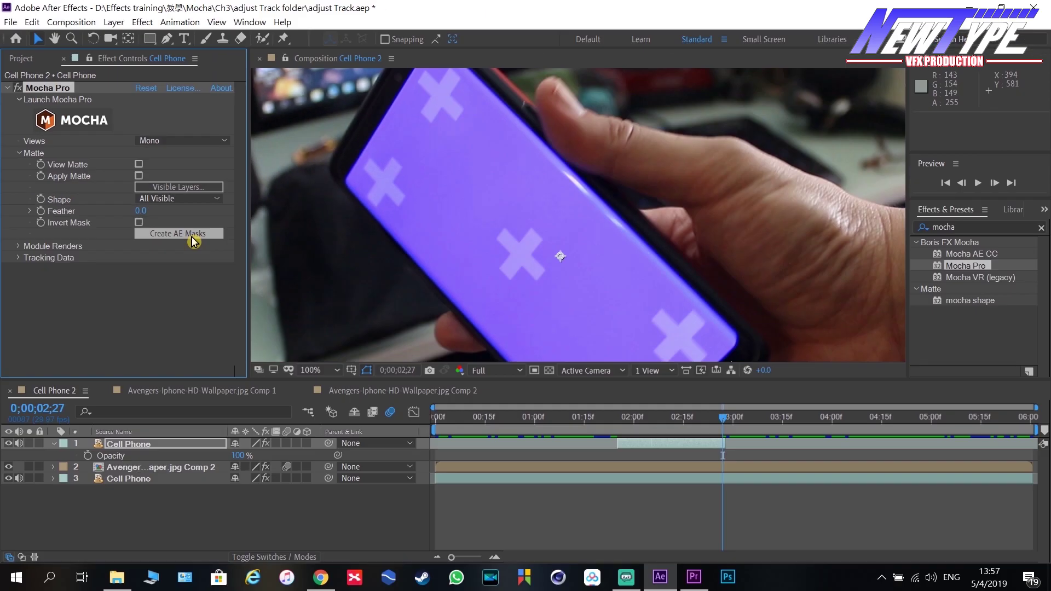
Move back to about 0;00;01;28 and zoom the timeline in around it.
{"action": "left_click", "coordinate": [714, 421]}
{"action": "left_click_drag", "start_coordinate": [714, 422], "coordinate": [617, 432]}
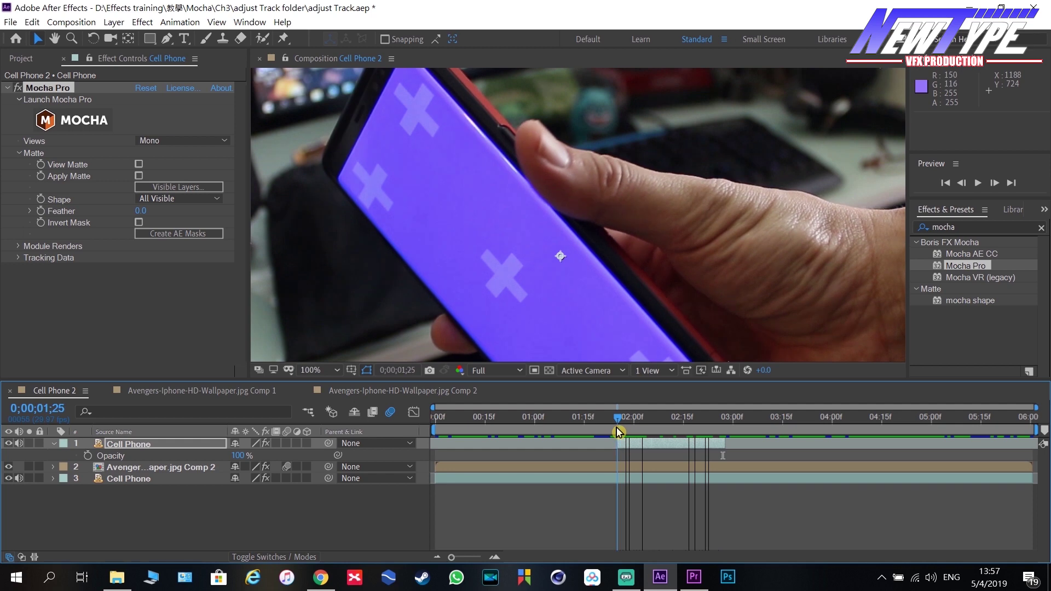
{"action": "left_click", "coordinate": [495, 558]}
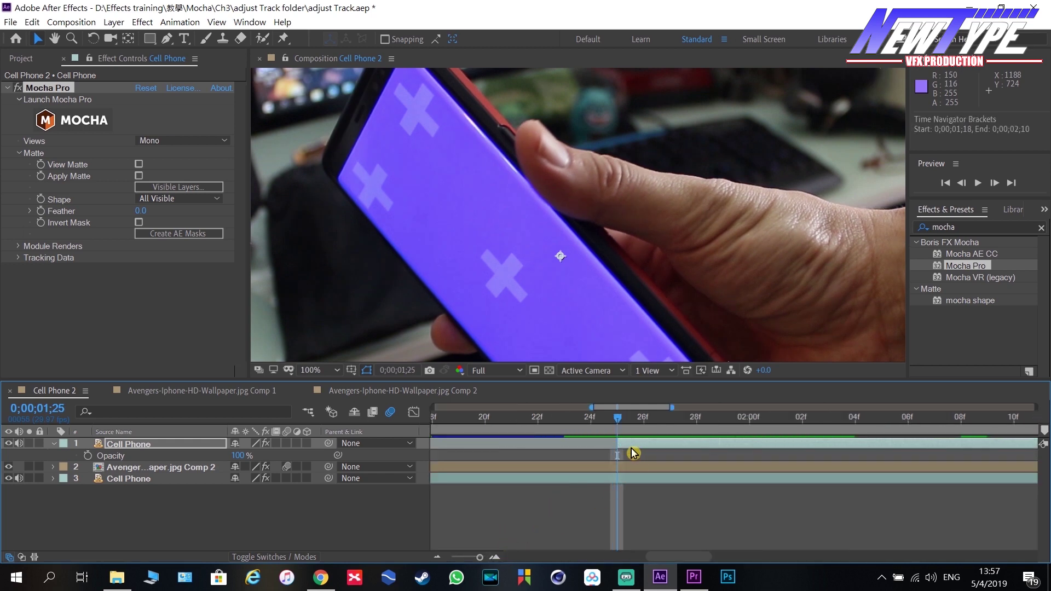
Create After Effects masks from the Mocha thumb shape and solo the layer to check it.
{"action": "left_click", "coordinate": [201, 235]}
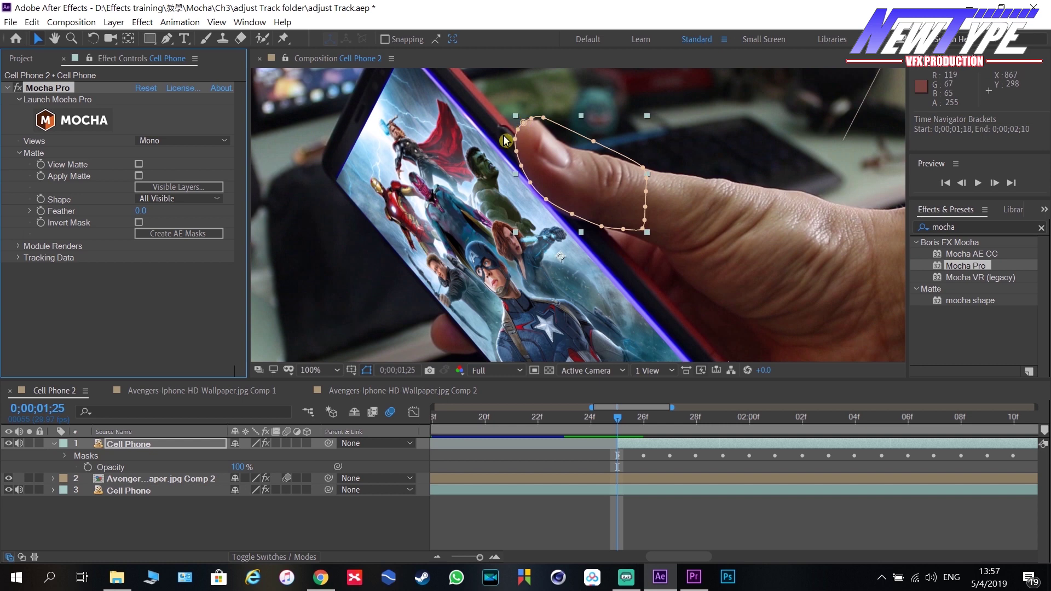
{"action": "left_click", "coordinate": [30, 445]}
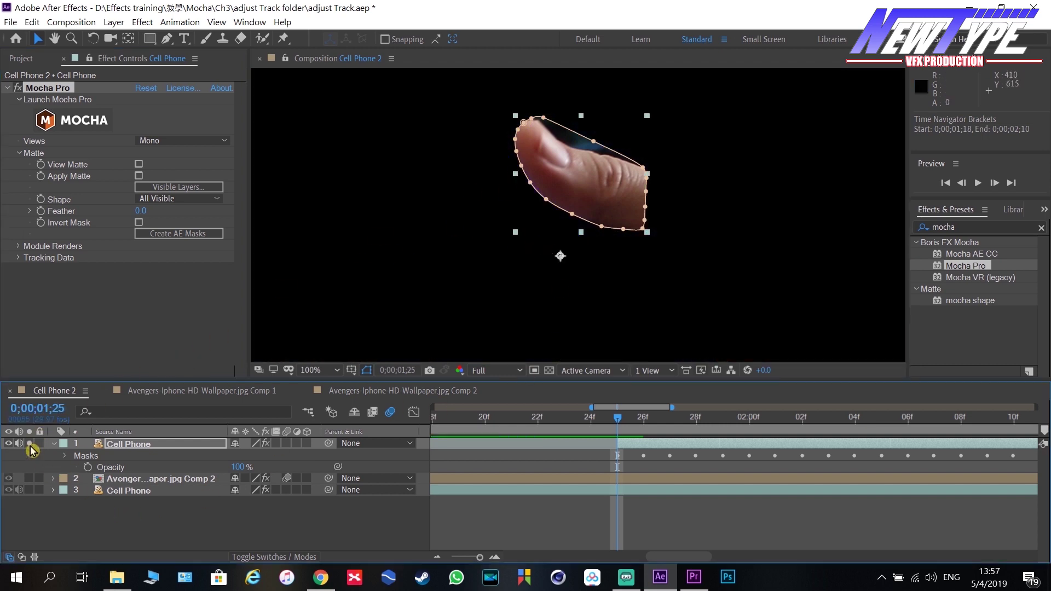
{"action": "left_click", "coordinate": [30, 444]}
Set the Layer 3 thumb mask's feather to 2 pixels.
{"action": "left_click", "coordinate": [66, 456]}
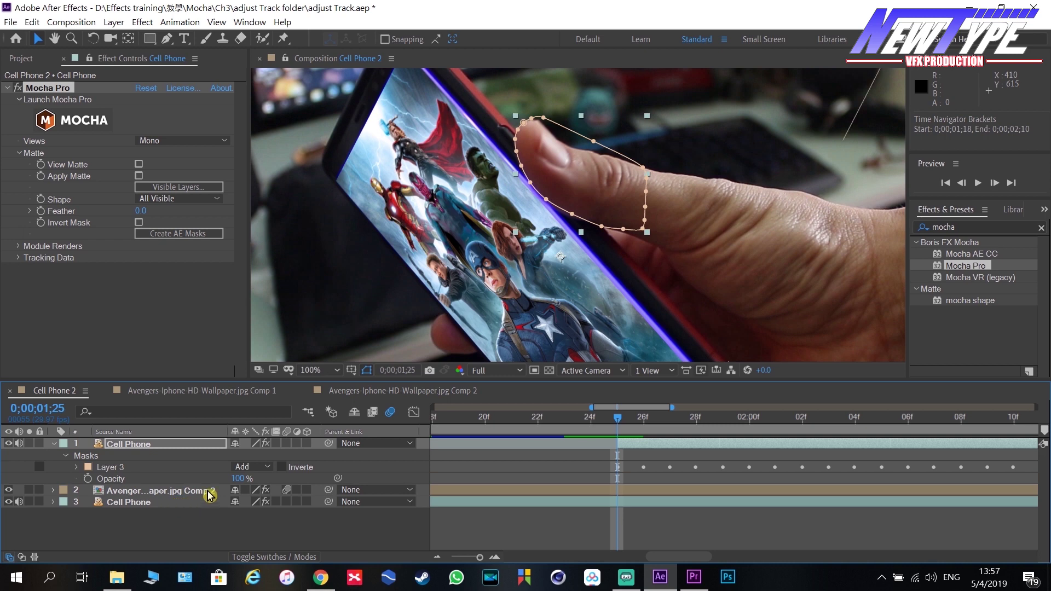
{"action": "left_click", "coordinate": [77, 468]}
{"action": "left_click", "coordinate": [262, 491]}
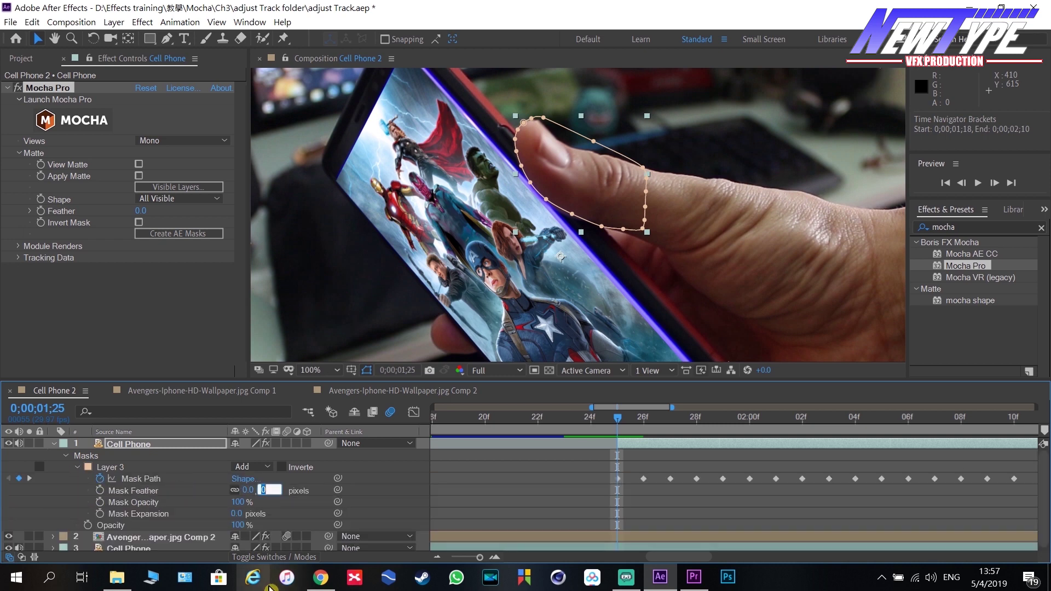
{"action": "type", "text": "2"}
{"action": "key", "text": "Return"}
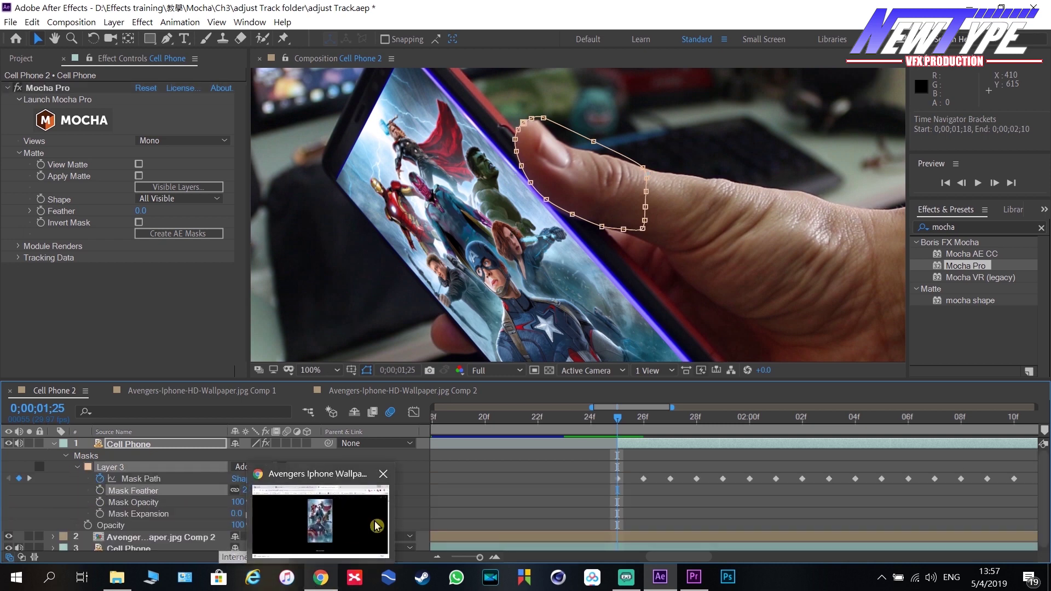
Scrub the composition to confirm the thumb stays over the Avengers wallpaper, then return to the start.
{"action": "left_click", "coordinate": [53, 444]}
{"action": "left_click", "coordinate": [124, 523]}
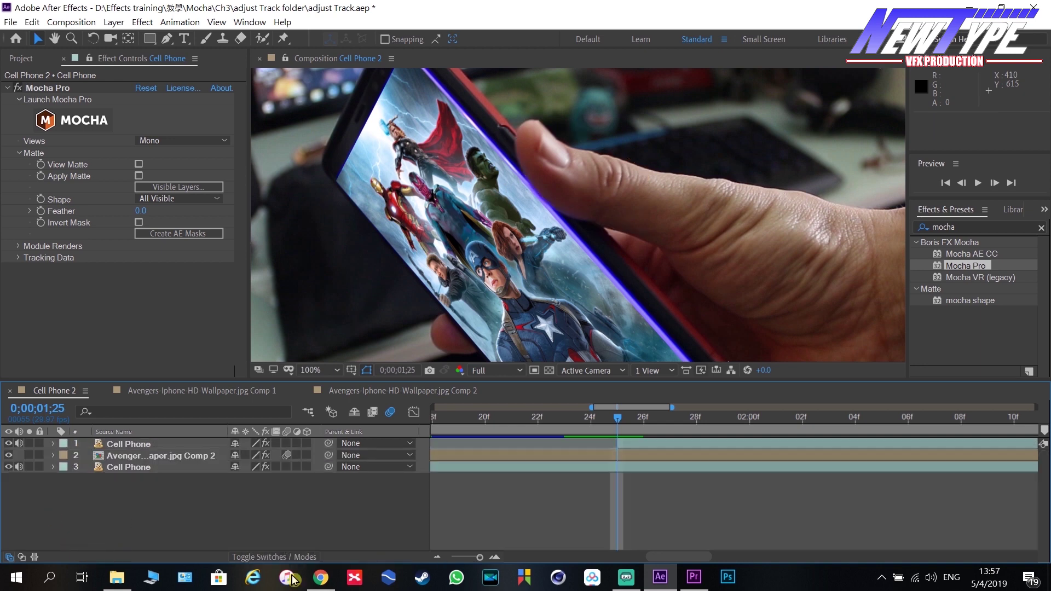
{"action": "left_click_drag", "start_coordinate": [618, 418], "coordinate": [965, 425]}
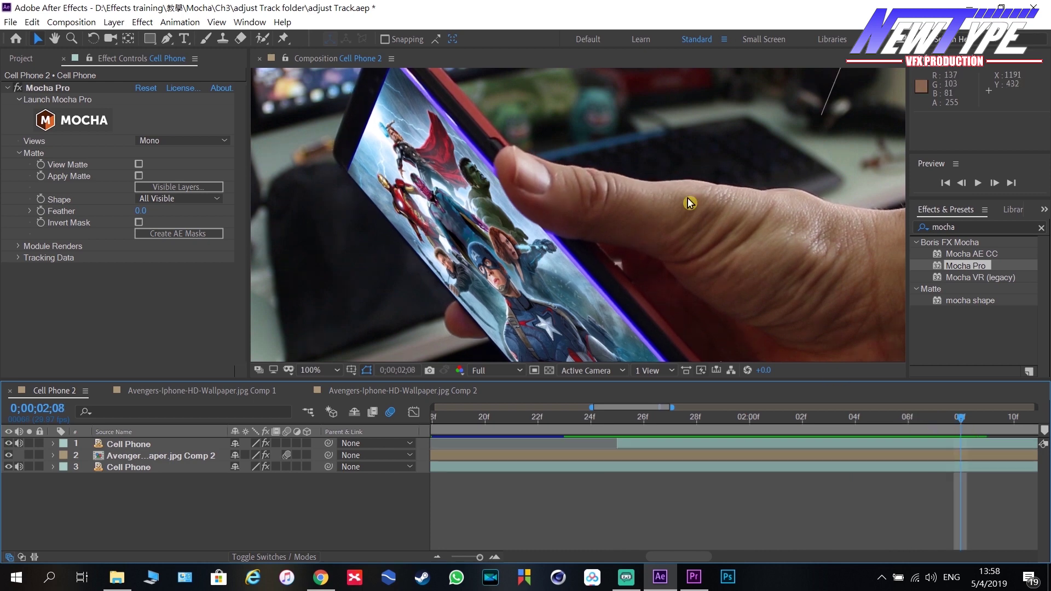
{"action": "left_click_drag", "start_coordinate": [961, 418], "coordinate": [646, 419]}
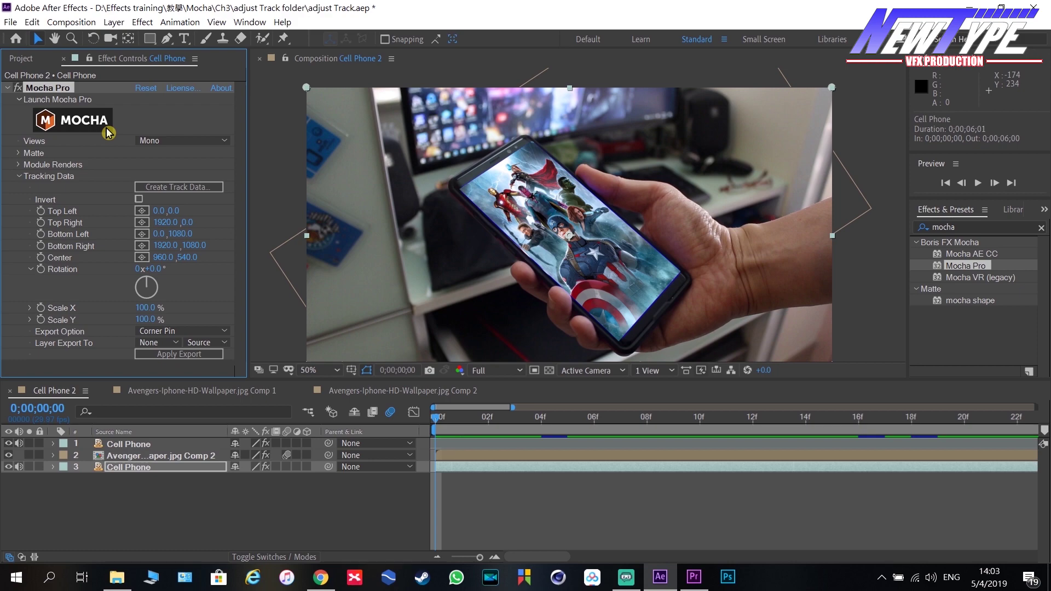
Reopen Mocha Pro on Layer 2, use the bottom-left corner as the nudge reference, and scrub to frame 129.
{"action": "left_click", "coordinate": [109, 133]}
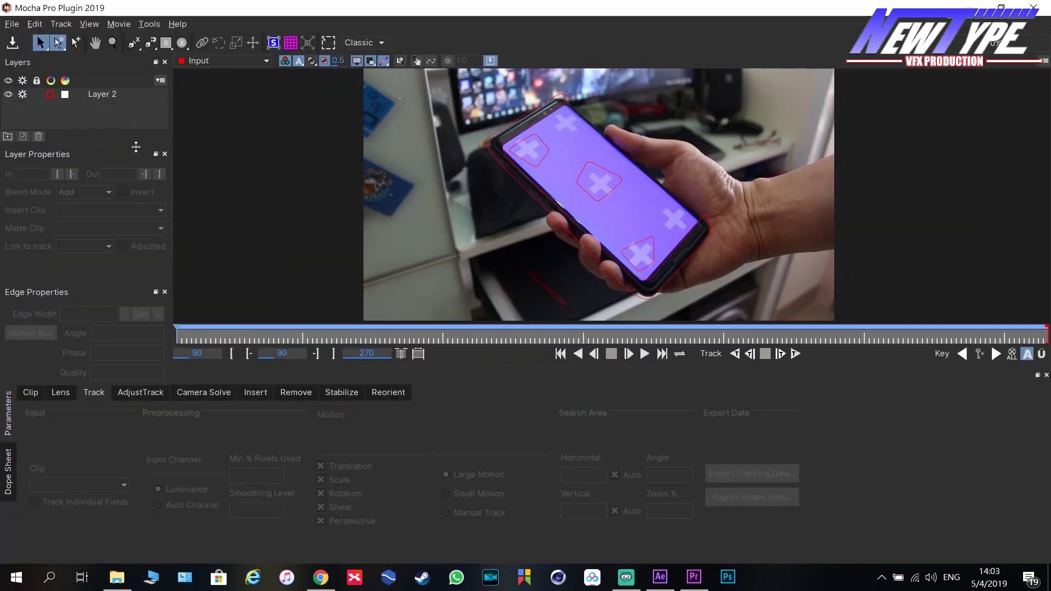
{"action": "left_click", "coordinate": [115, 98]}
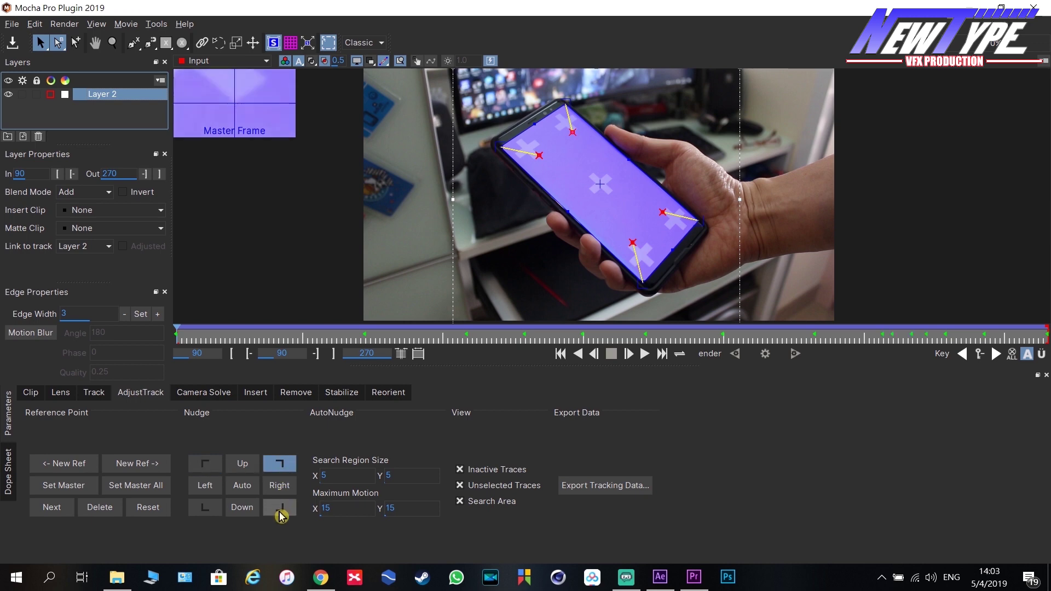
{"action": "left_click", "coordinate": [281, 509]}
{"action": "left_click", "coordinate": [217, 510]}
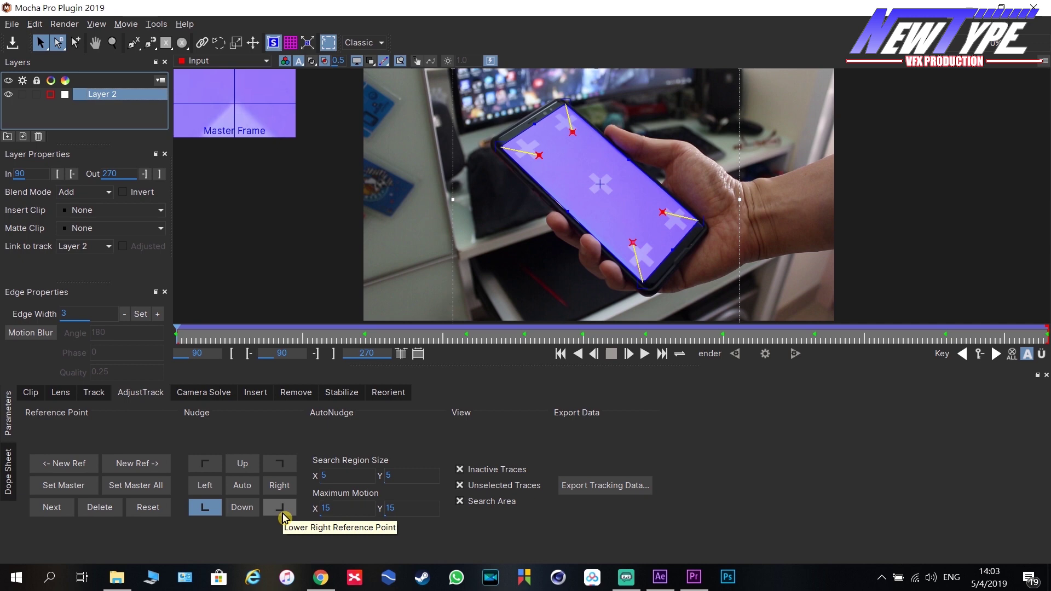
{"action": "left_click", "coordinate": [281, 508]}
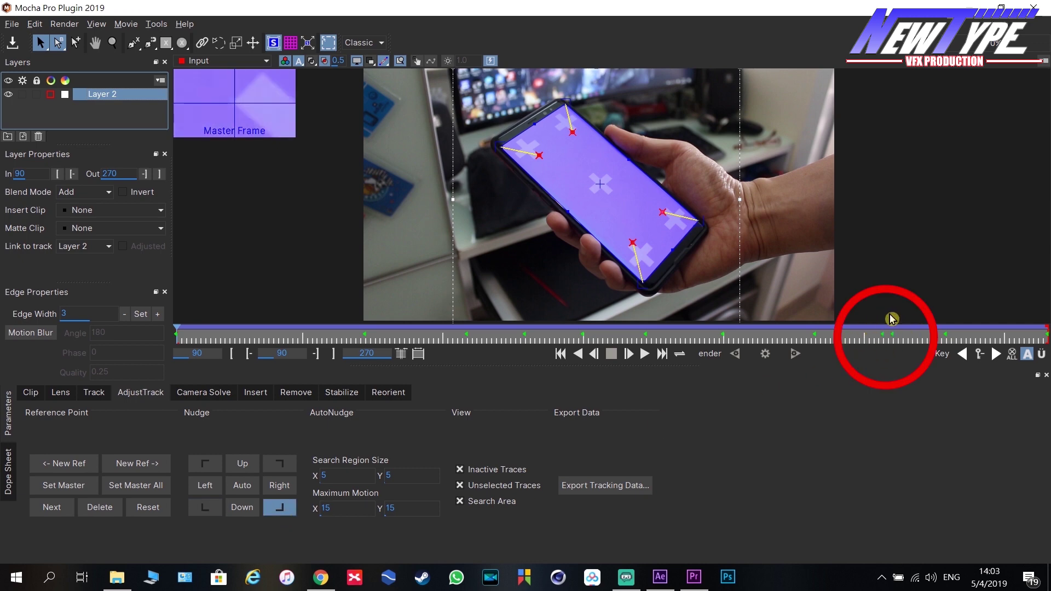
{"action": "left_click", "coordinate": [205, 507]}
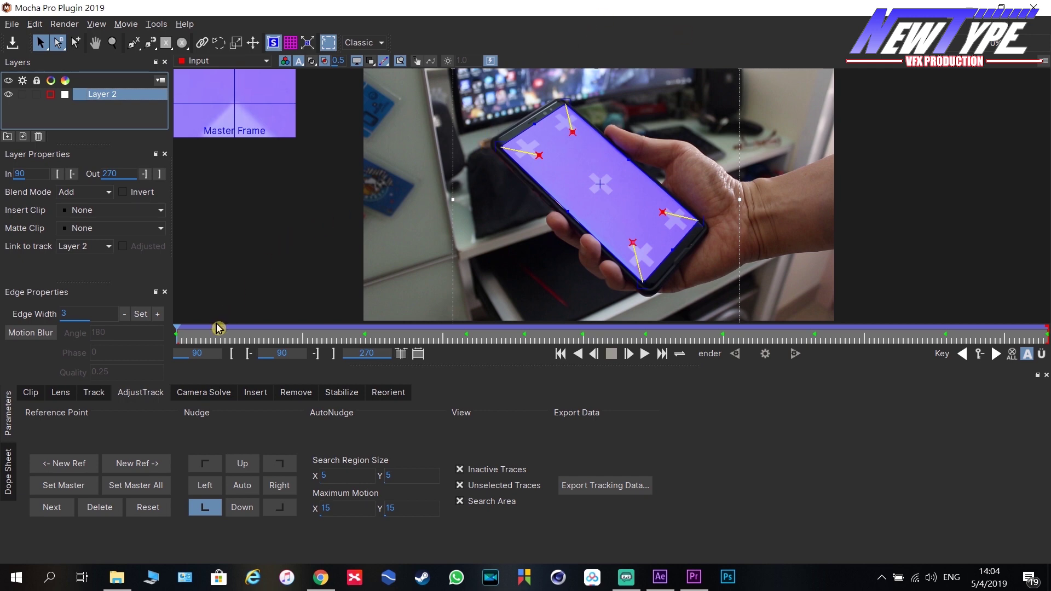
{"action": "left_click_drag", "start_coordinate": [182, 335], "coordinate": [366, 329]}
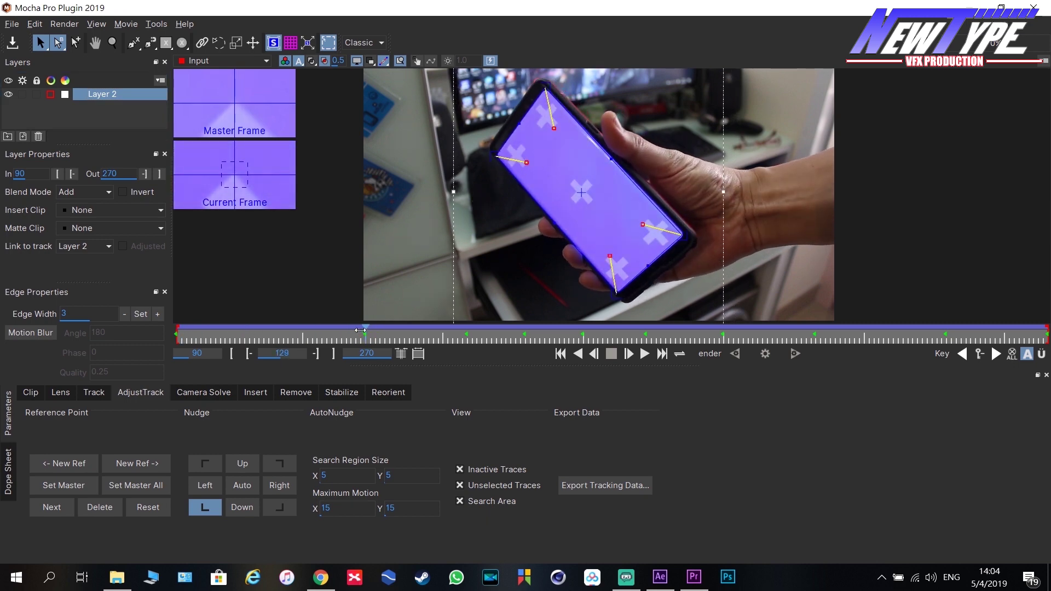
Go to frame 137, zoom onto the phone's lower corner, and show Layer 2's Track settings.
{"action": "left_click_drag", "start_coordinate": [367, 330], "coordinate": [401, 330]}
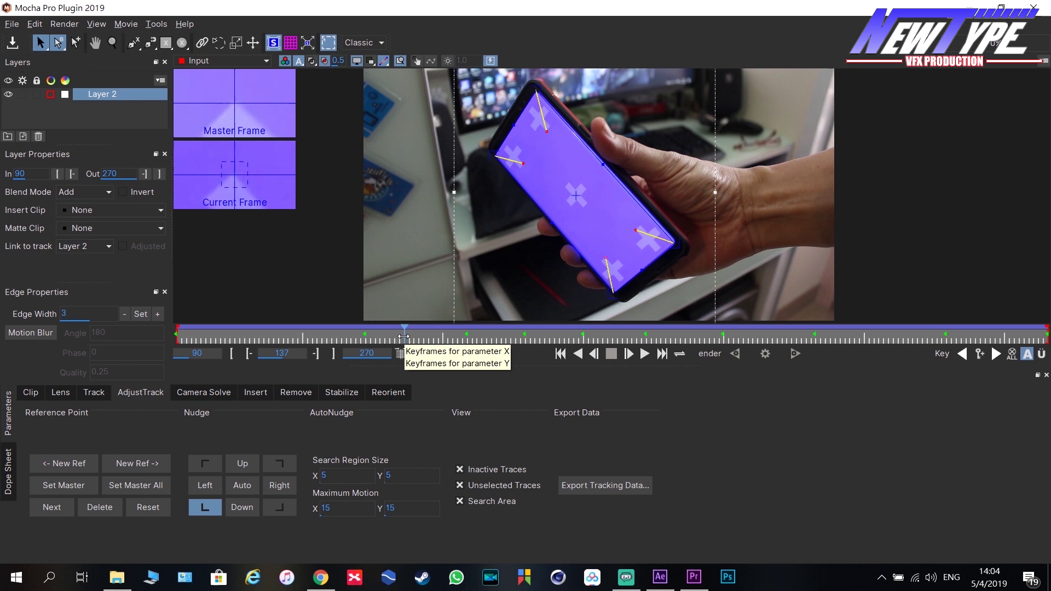
{"action": "scroll", "coordinate": [622, 96], "scroll_direction": "up", "scroll_amount": 5}
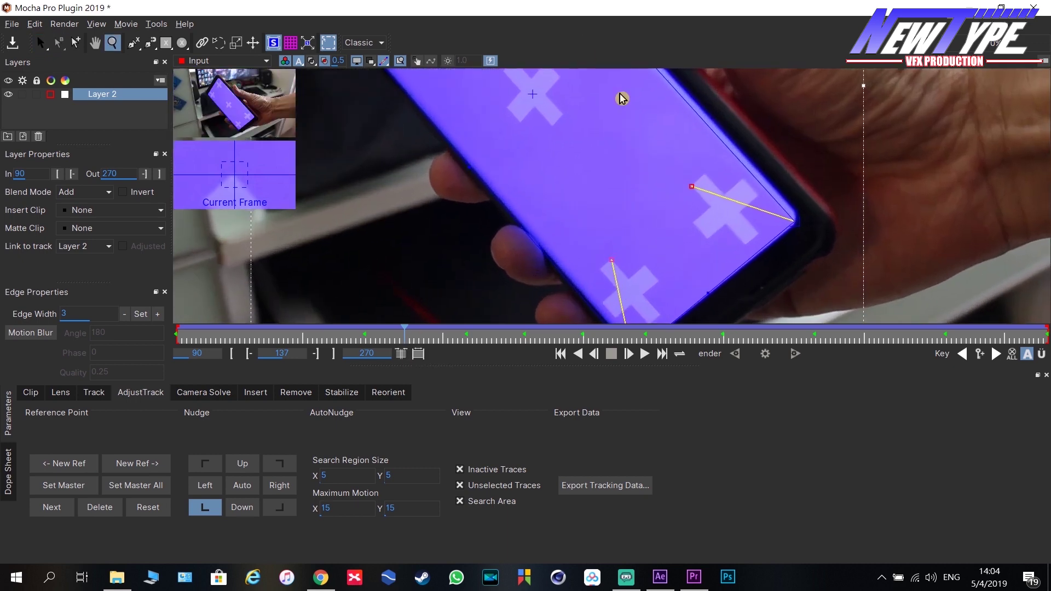
{"action": "left_click_drag", "start_coordinate": [481, 223], "coordinate": [429, 196]}
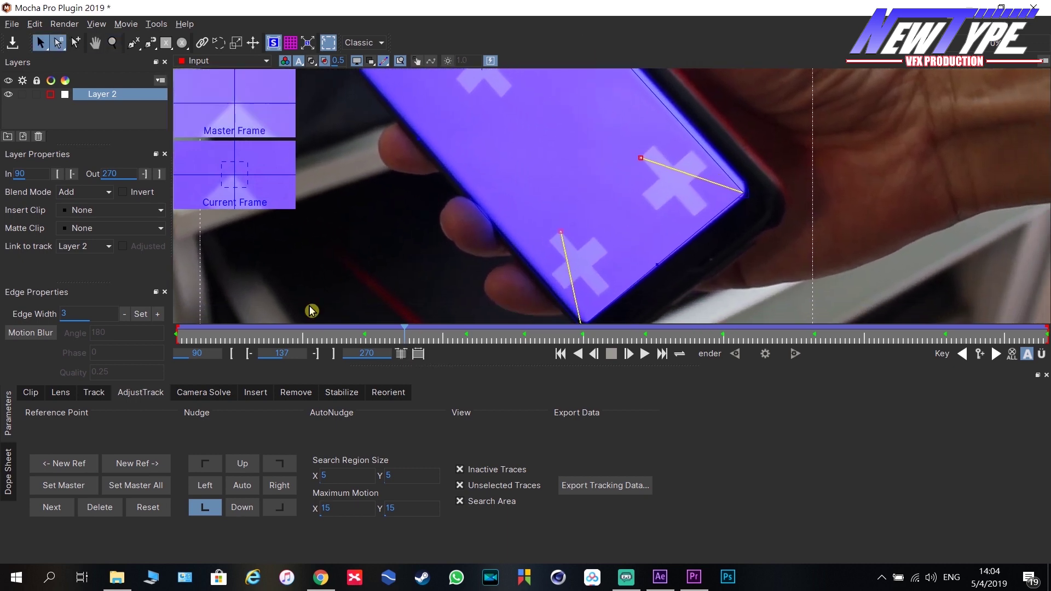
{"action": "left_click", "coordinate": [91, 394]}
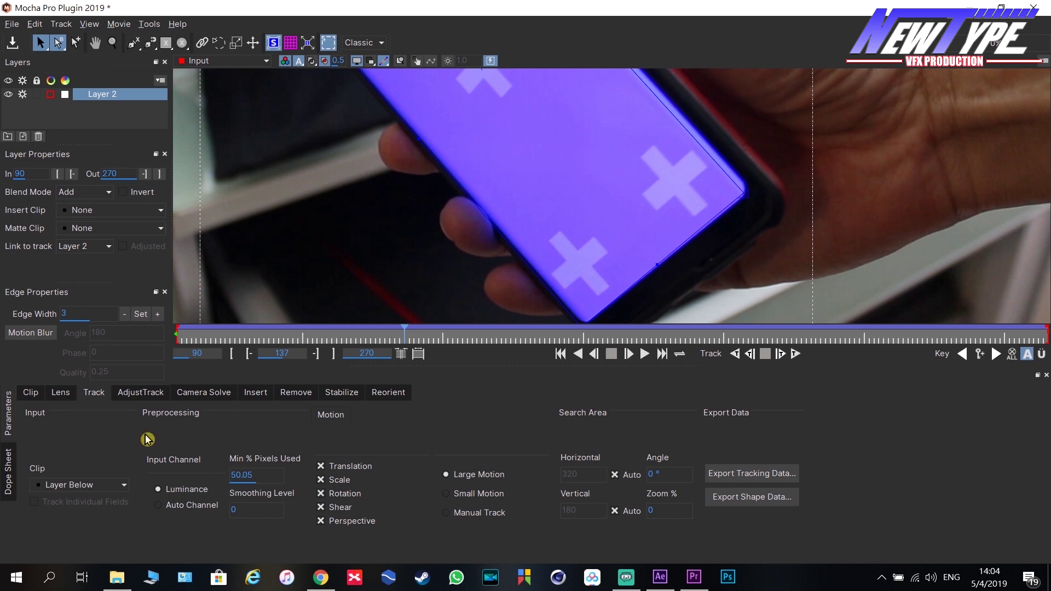
Set Layer 2 to Manual Track, then rotate and move its shape onto the screen edges across frames 137–141.
{"action": "left_click", "coordinate": [448, 513]}
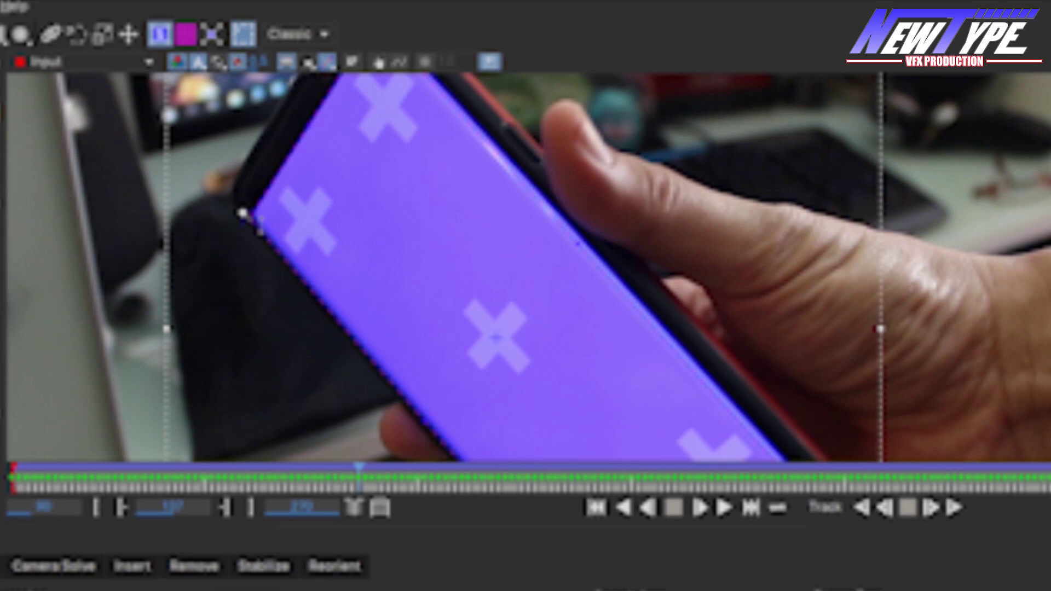
{"action": "mouse_move", "coordinate": [209, 210]}
{"action": "left_mouse_down"}
{"action": "mouse_move", "coordinate": [248, 209]}
{"action": "mouse_move", "coordinate": [259, 196]}
{"action": "left_mouse_up"}
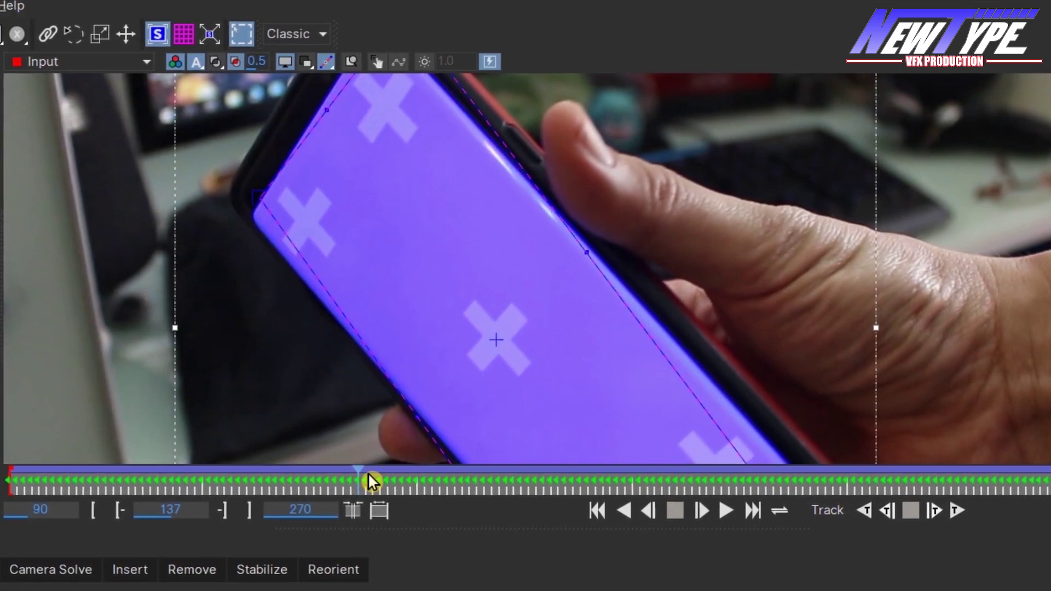
{"action": "left_click_drag", "start_coordinate": [359, 480], "coordinate": [365, 480]}
{"action": "left_click_drag", "start_coordinate": [246, 207], "coordinate": [345, 203]}
{"action": "left_click_drag", "start_coordinate": [365, 480], "coordinate": [387, 480]}
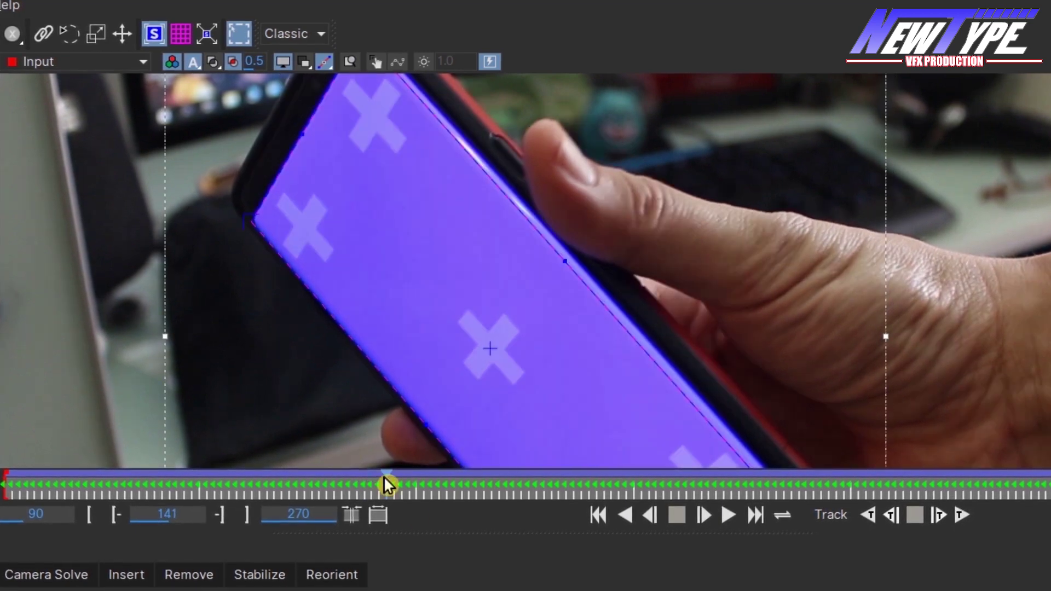
{"action": "left_click_drag", "start_coordinate": [261, 221], "coordinate": [347, 227]}
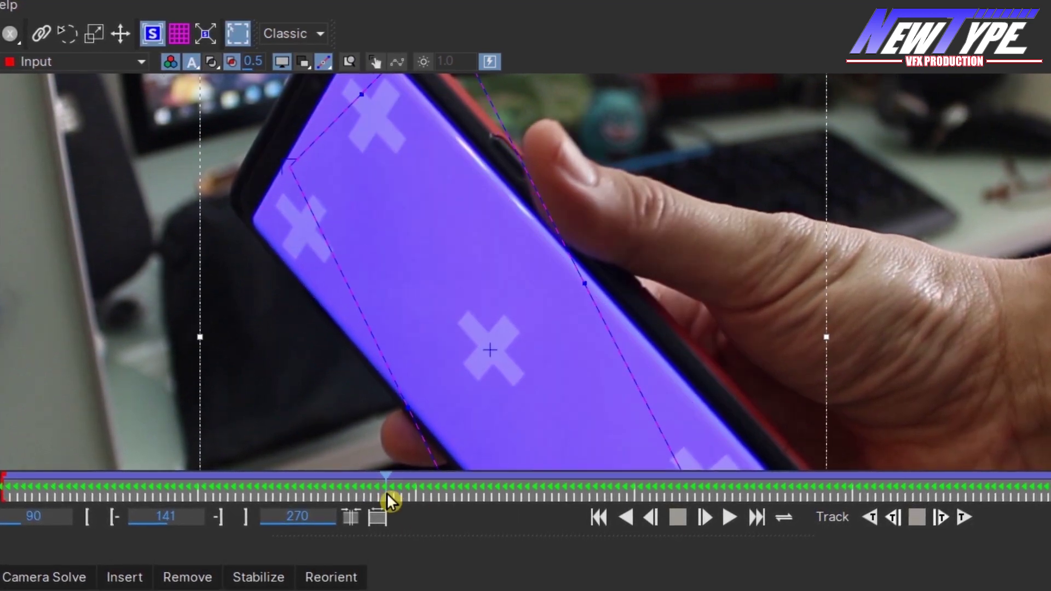
{"action": "left_click_drag", "start_coordinate": [386, 485], "coordinate": [359, 481]}
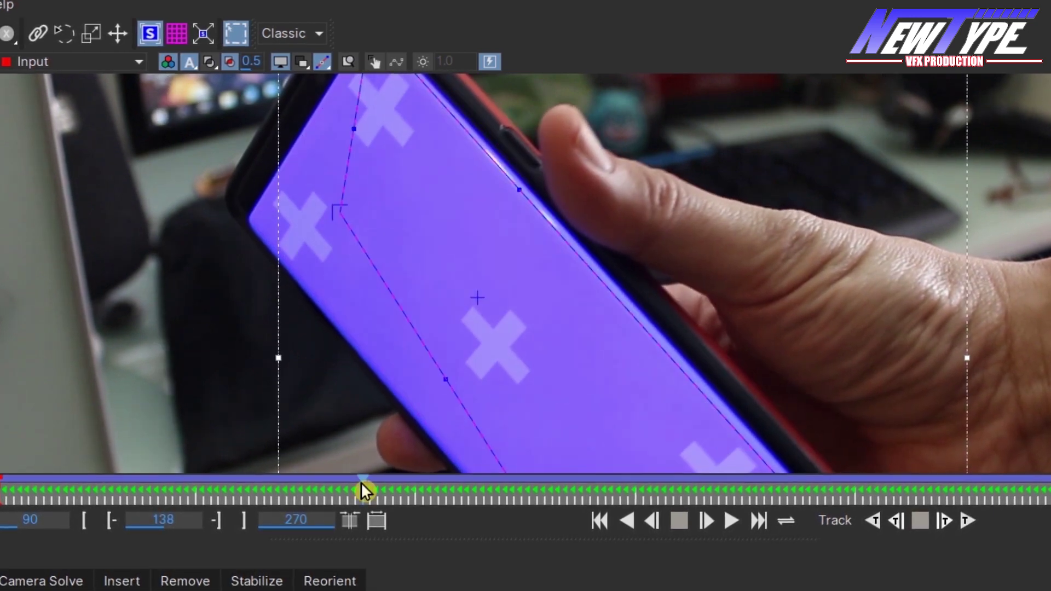